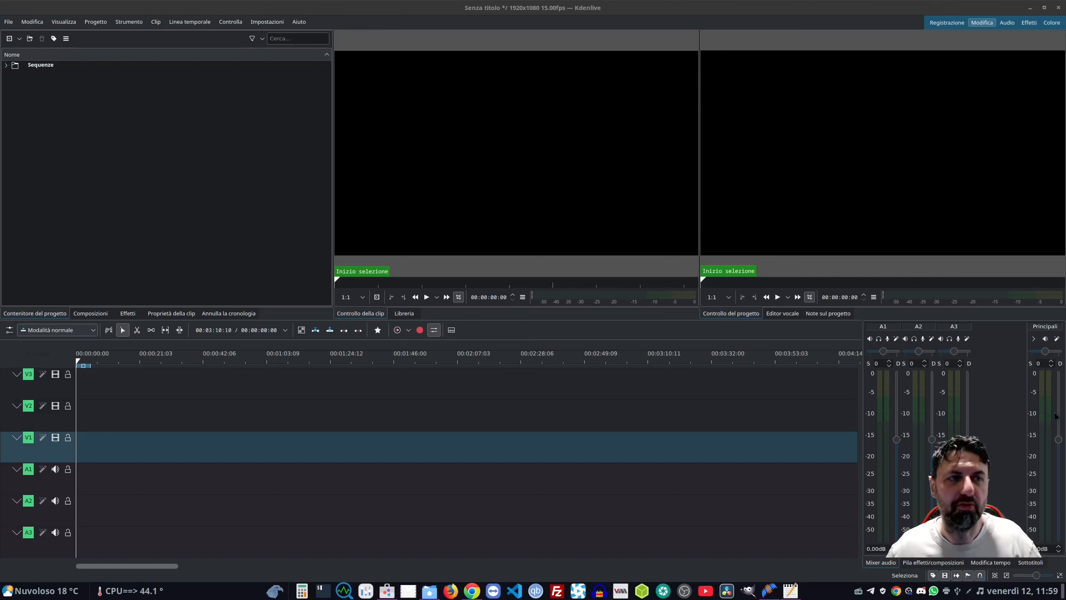
# Start a new project and select the HD 1080p 30 fps profile under Full HD 1080
pyautogui.click(4, 23)
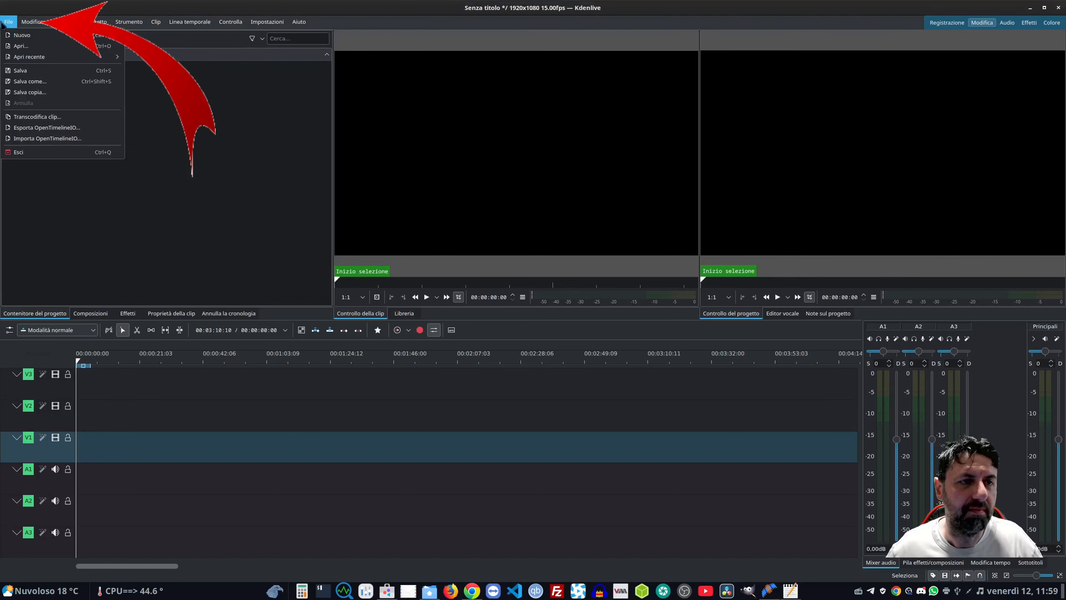
pyautogui.click(24, 36)
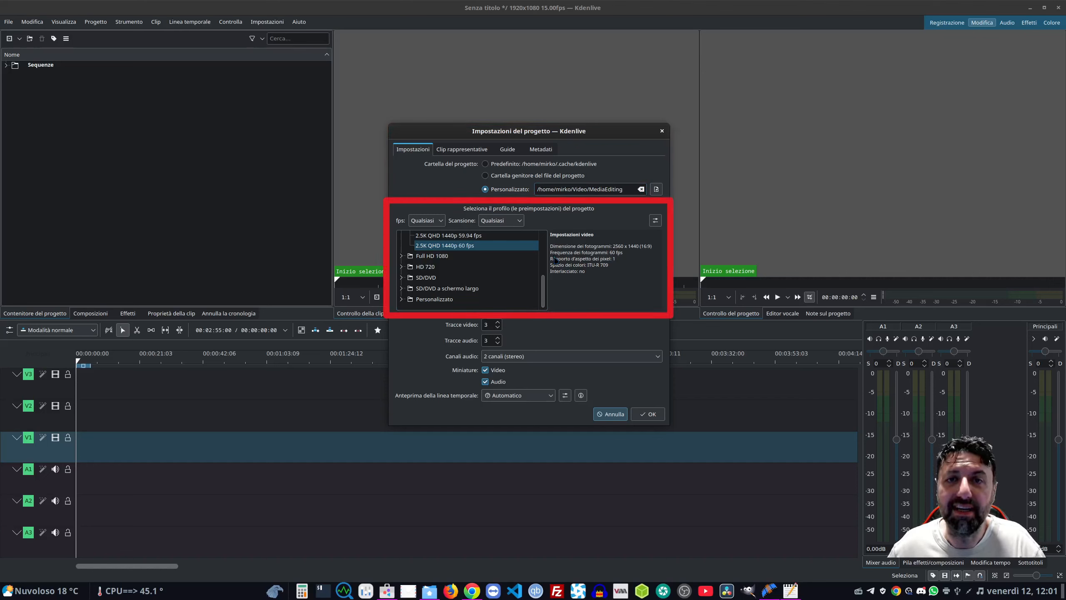
pyautogui.scroll(3, 543, 252)
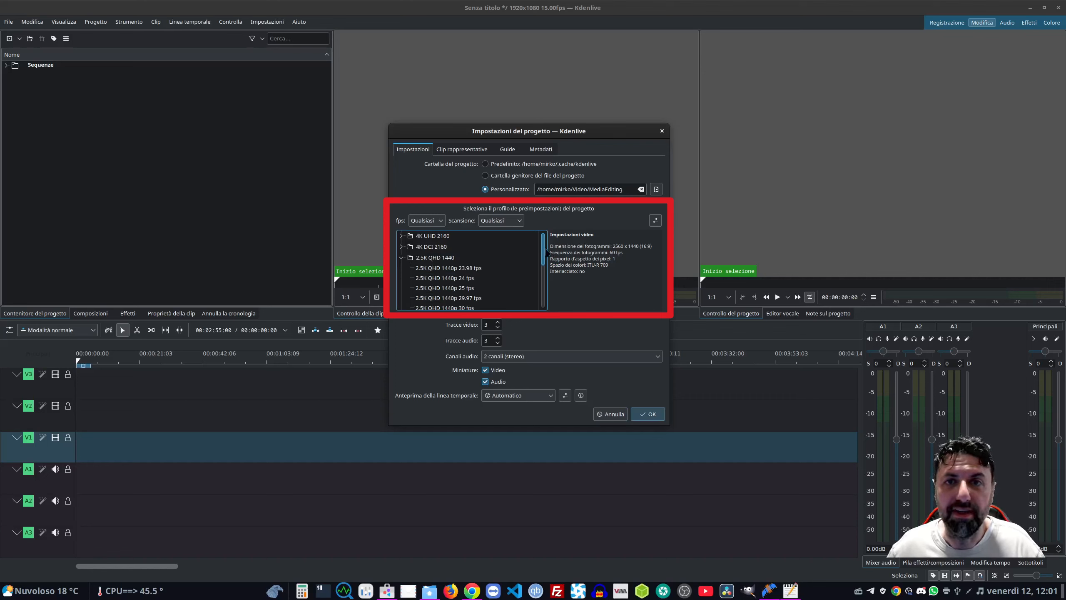
pyautogui.moveTo(547, 252); pyautogui.dragTo(548, 272)
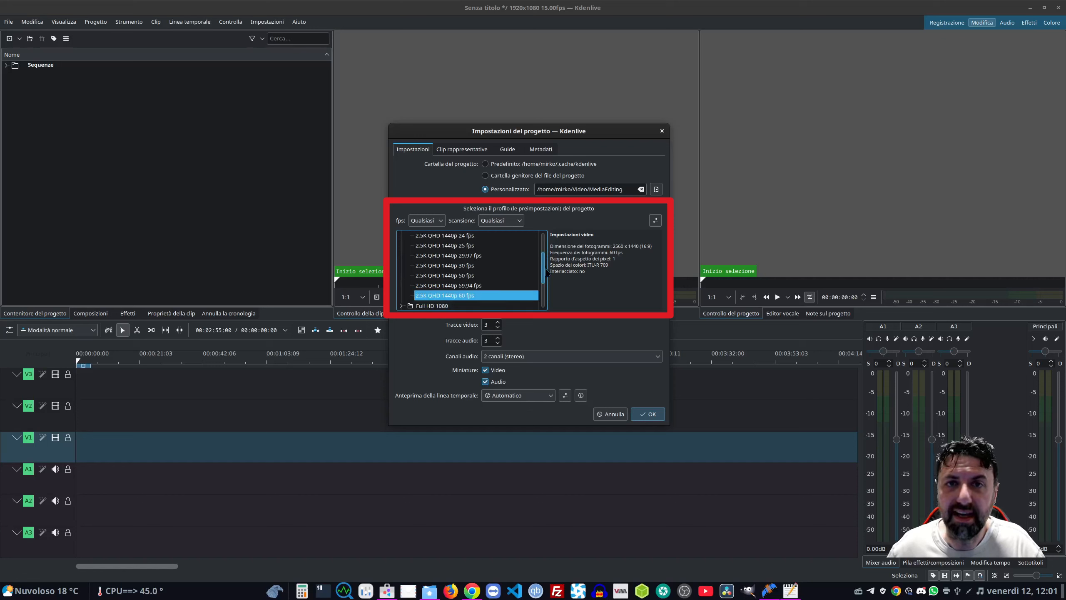
pyautogui.scroll(-4, 471, 273)
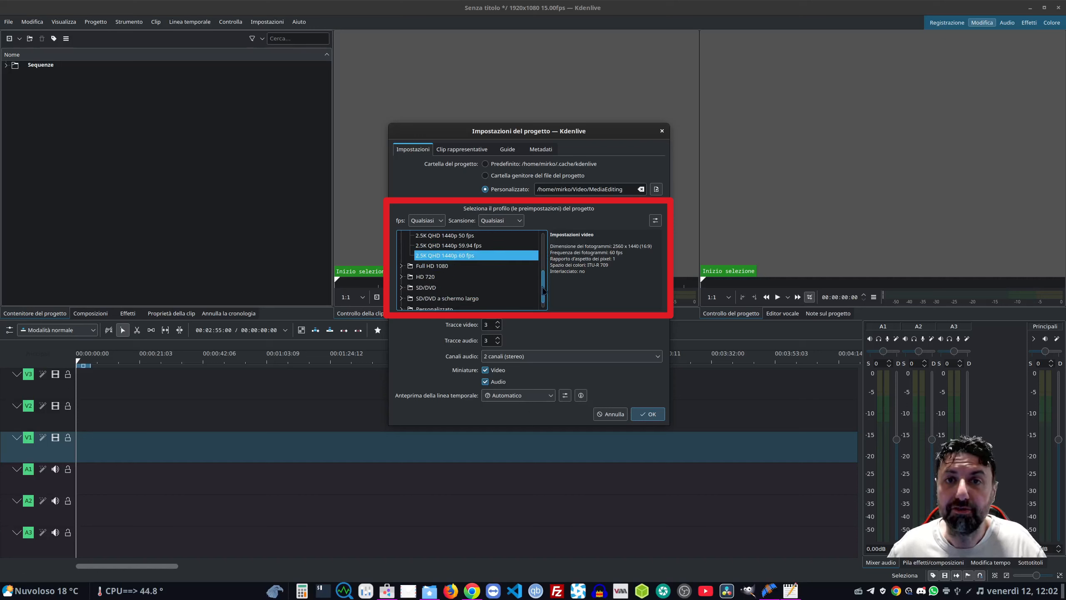
pyautogui.click(402, 265)
pyautogui.scroll(-2, 453, 268)
pyautogui.click(454, 266)
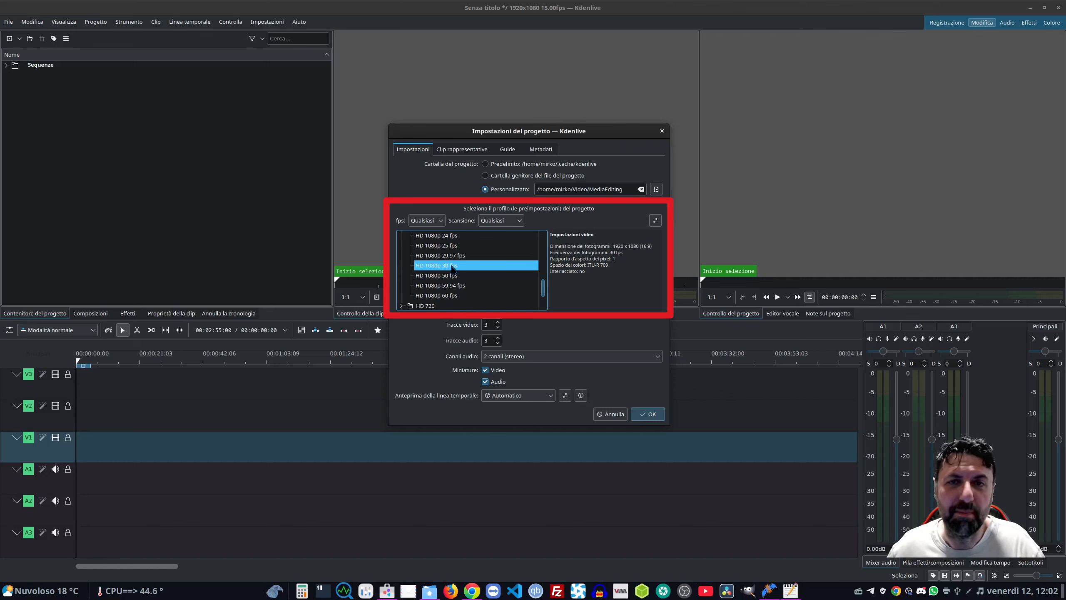
# Select the Vertical HD 60 fps profile under Personalizzato and create the project
pyautogui.scroll(-2, 454, 269)
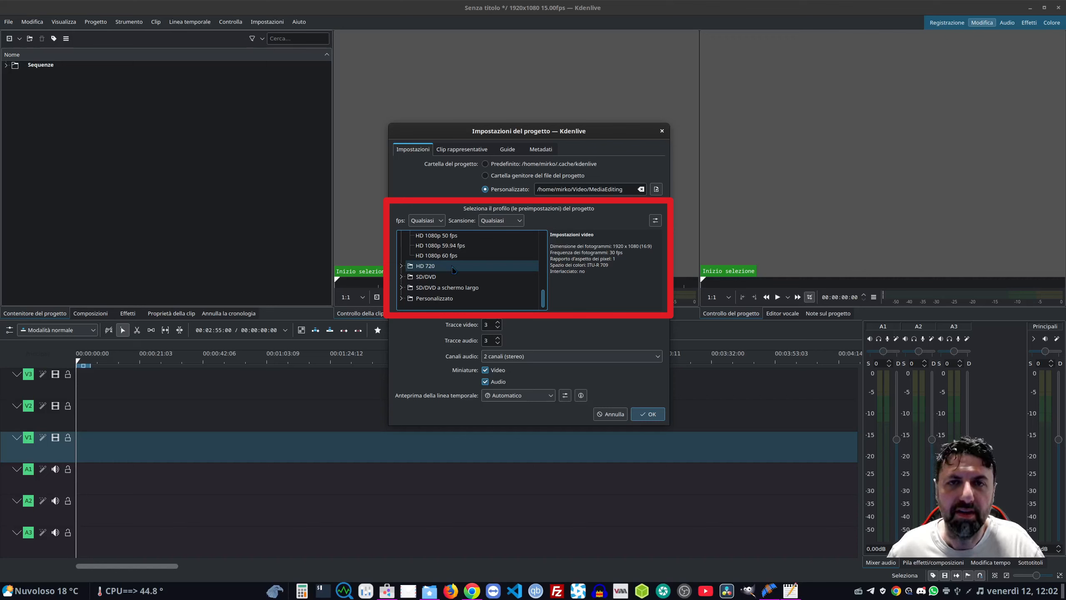
pyautogui.click(402, 299)
pyautogui.scroll(-15, 458, 290)
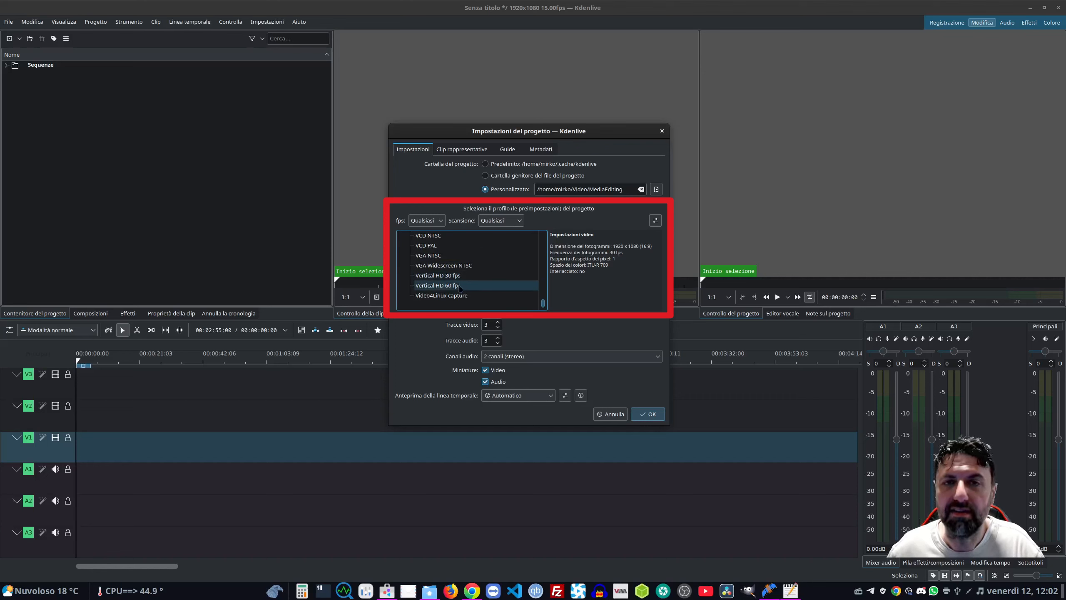
pyautogui.click(460, 288)
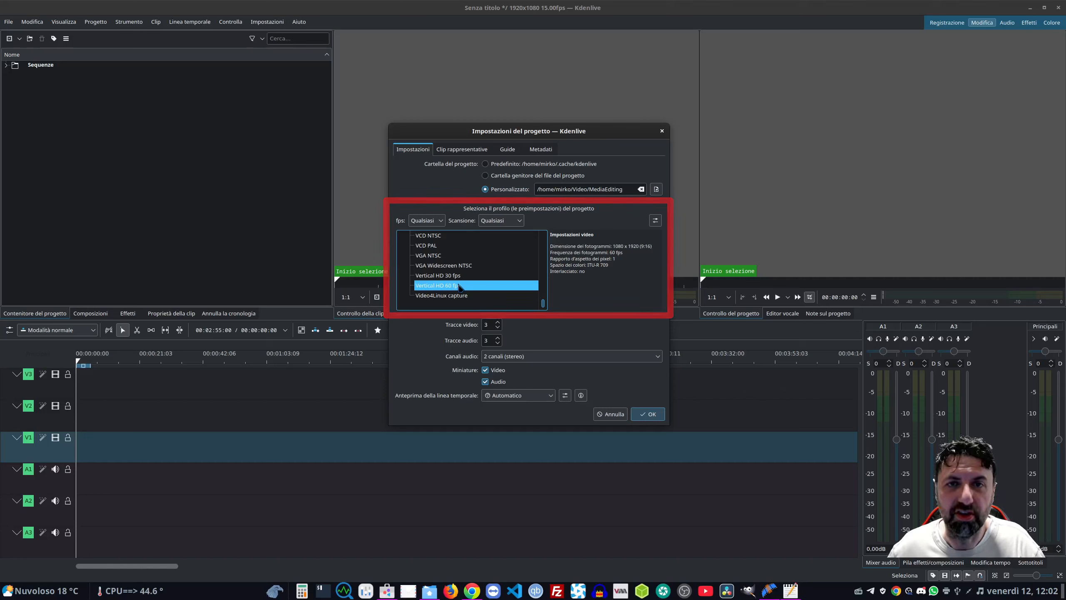
pyautogui.click(648, 414)
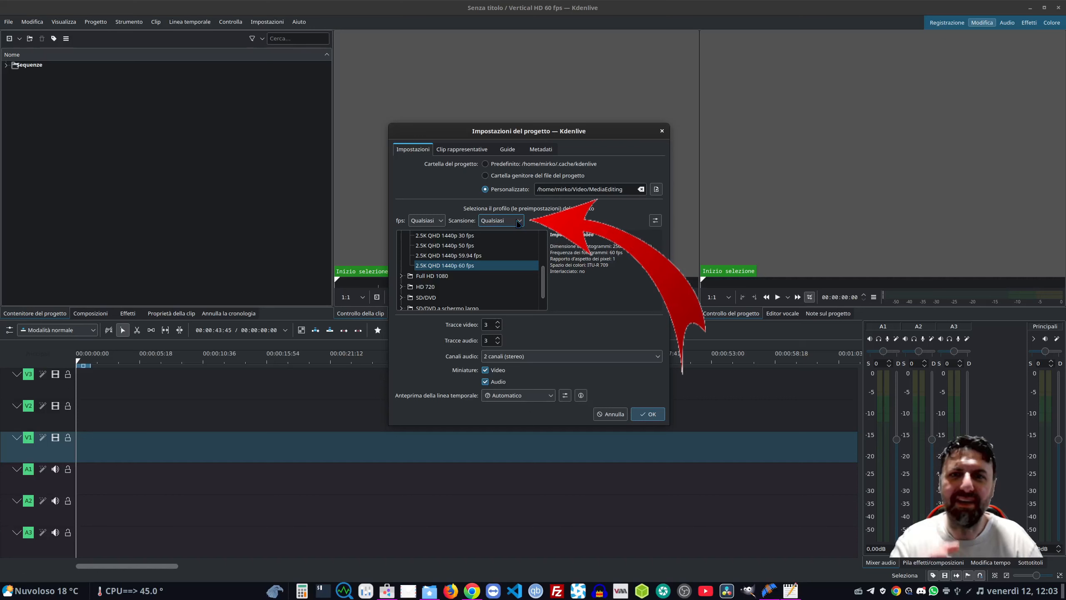
# Review the new project's profile, audio channel, proxy, guide and metadata settings, and create it with the 2.5K QHD 1440p 60 fps profile
pyautogui.click(655, 221)
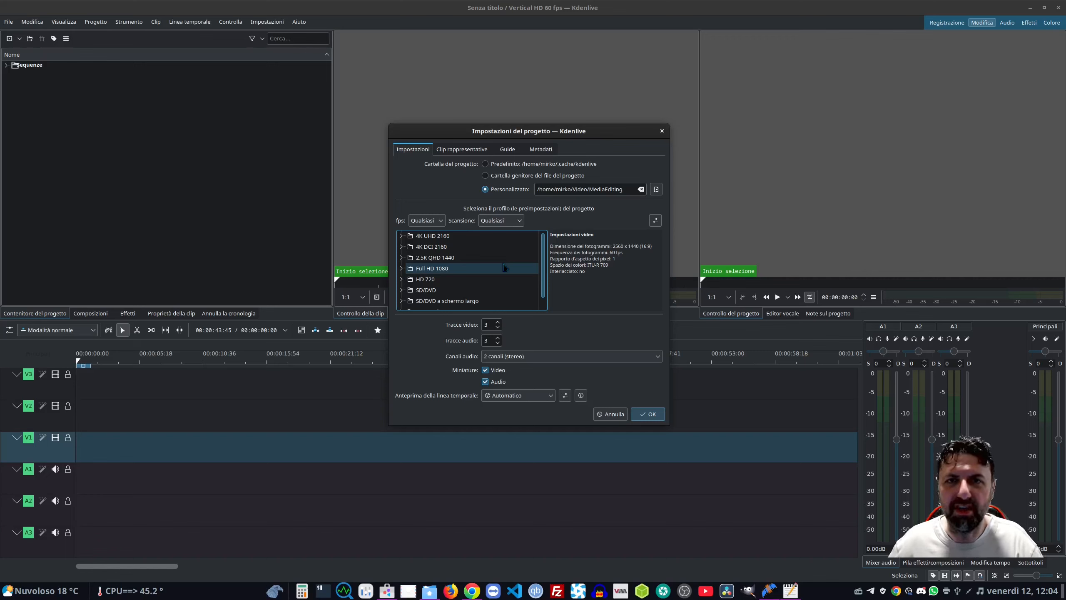
pyautogui.scroll(-1, 505, 268)
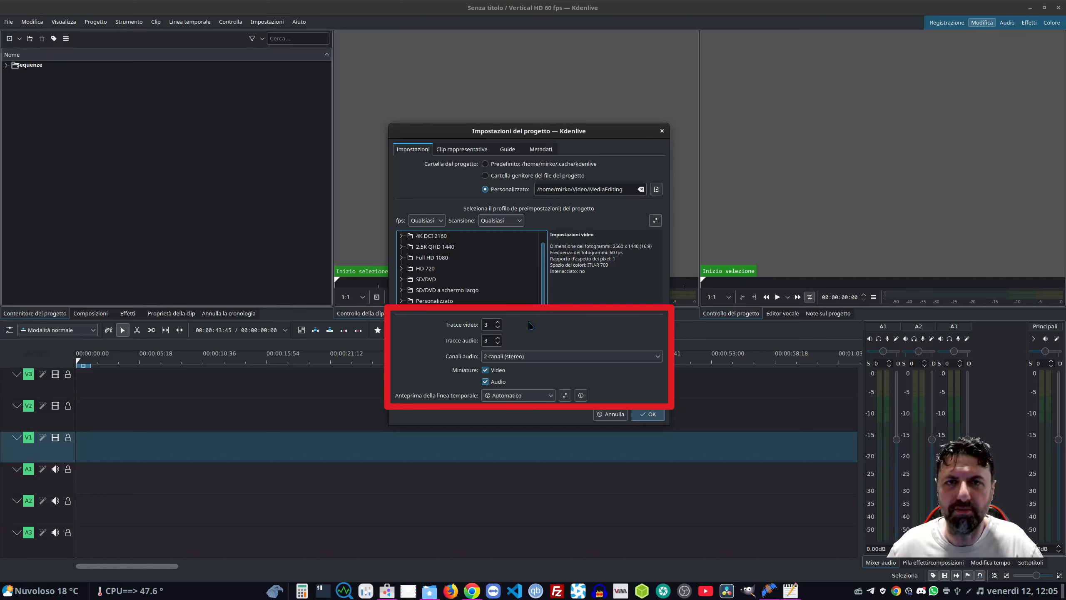
pyautogui.click(535, 358)
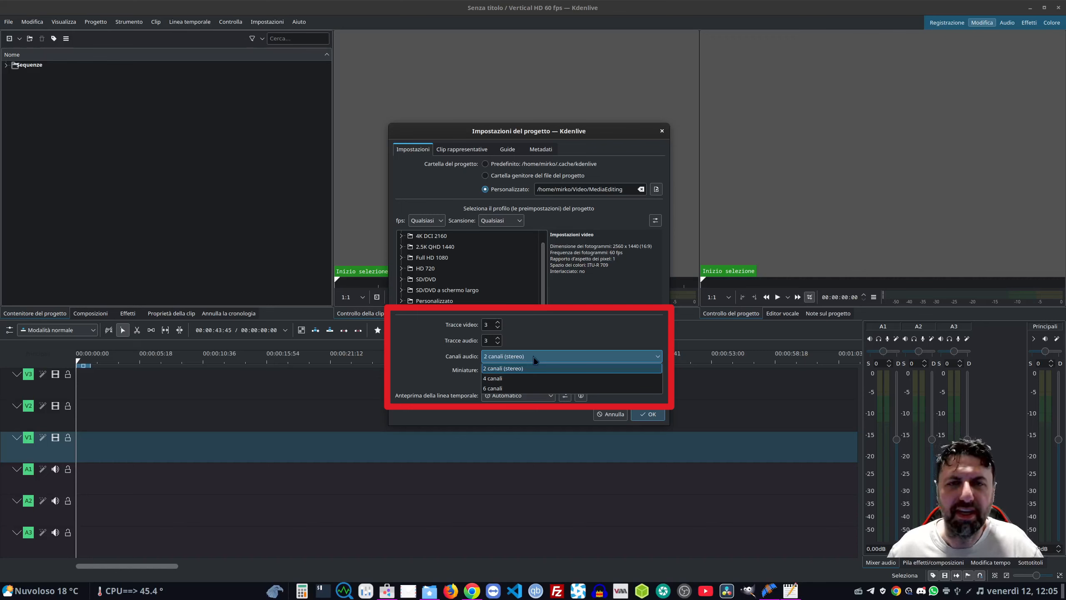
pyautogui.click(534, 357)
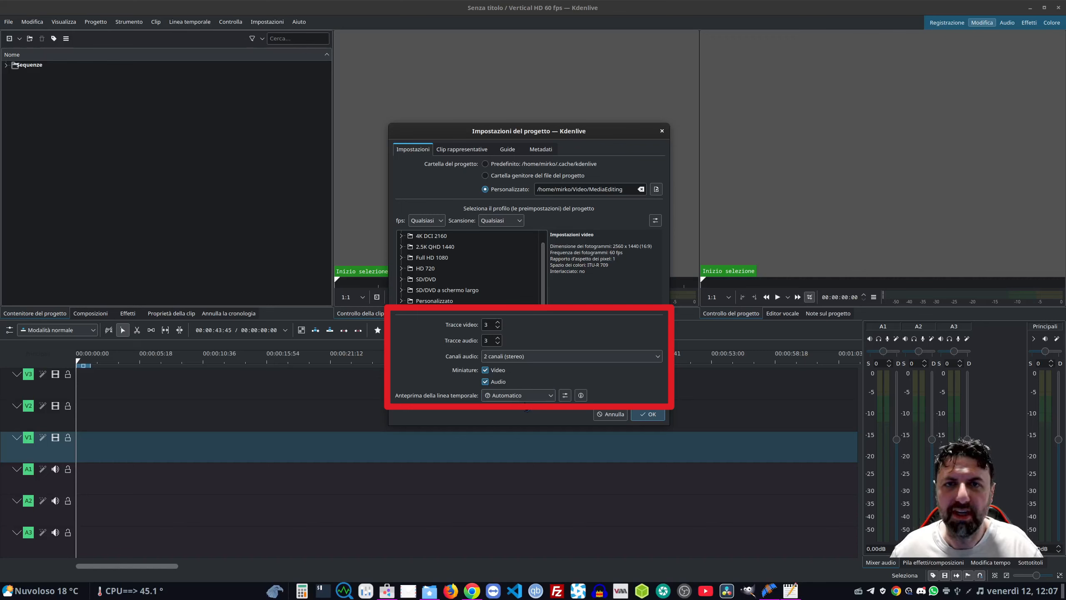
pyautogui.click(465, 151)
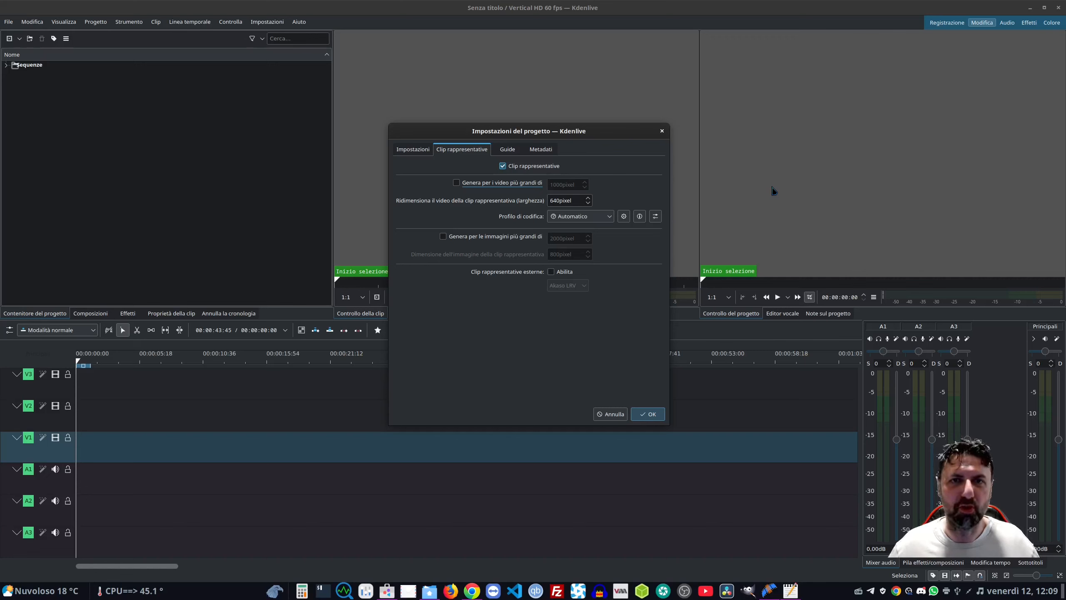
pyautogui.click(507, 151)
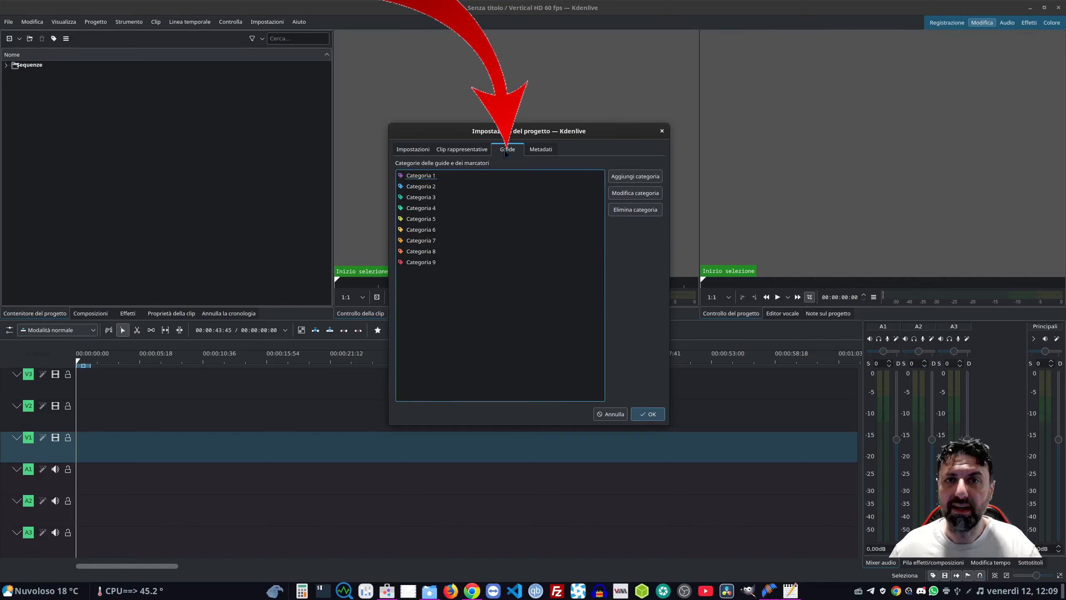
pyautogui.click(543, 150)
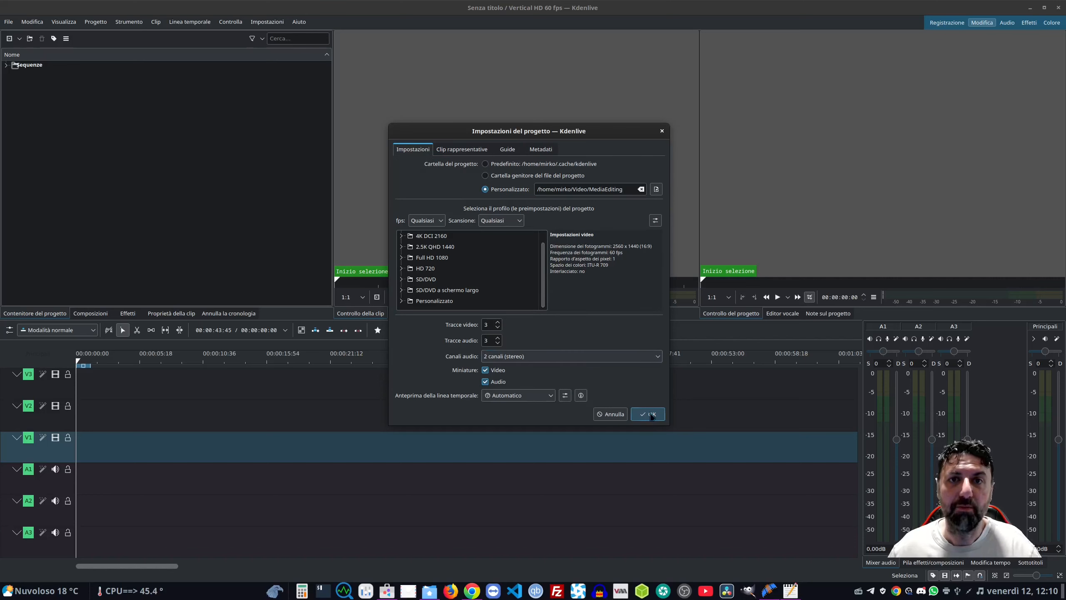
pyautogui.click(650, 415)
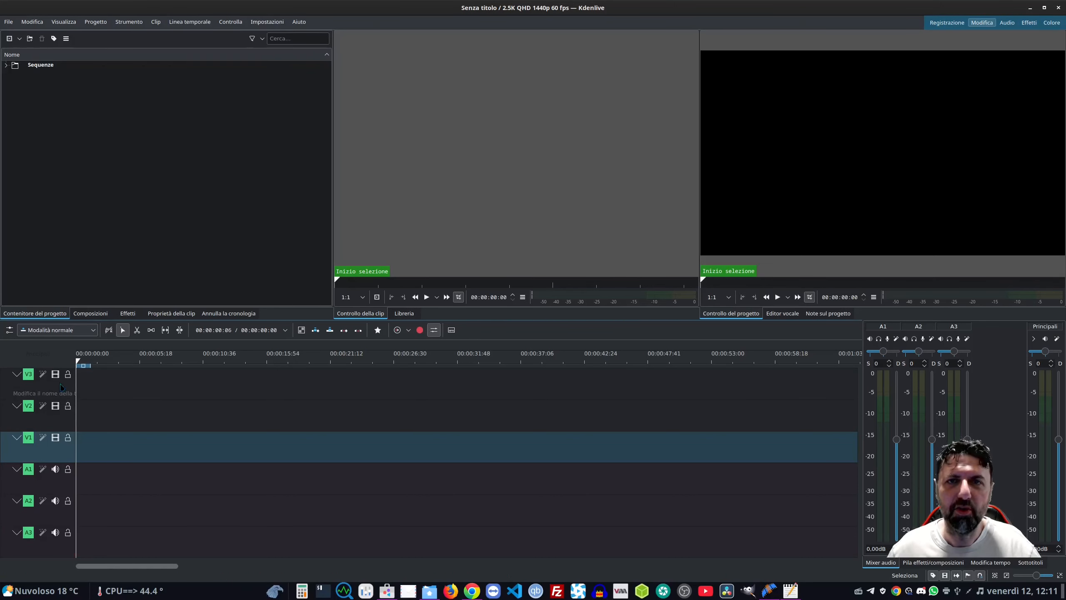
# Save the project as "prova" in the MediaEditing folder
pyautogui.click(9, 22)
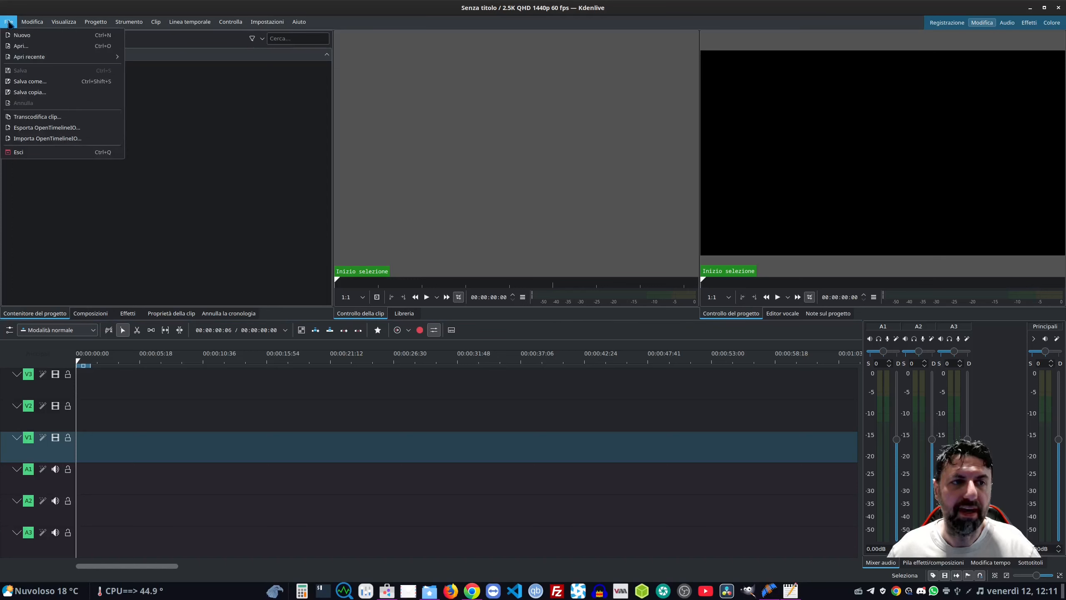
pyautogui.click(54, 84)
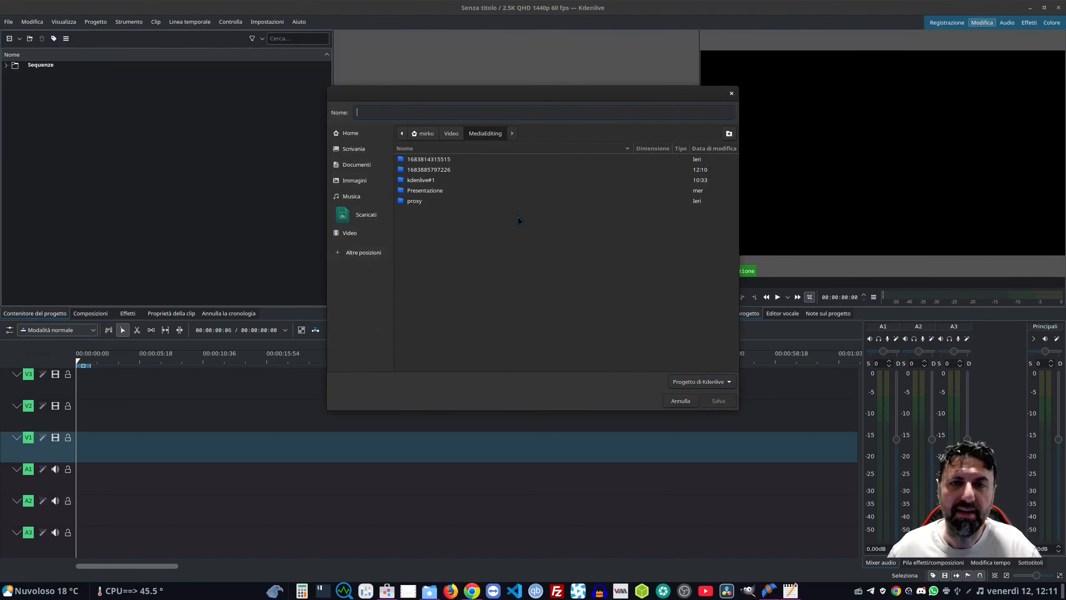
pyautogui.write('prova')
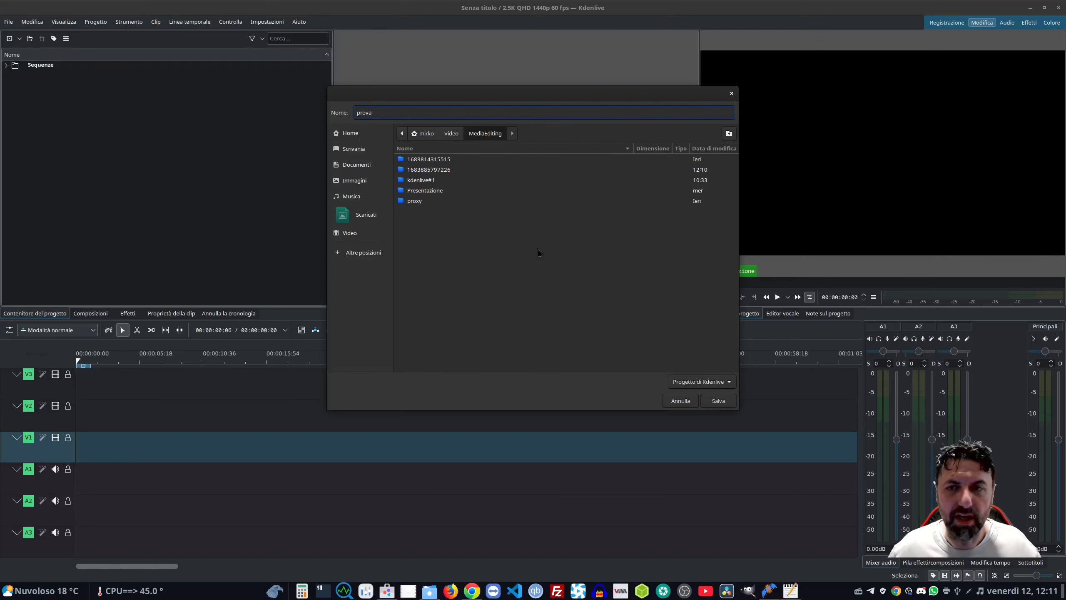
pyautogui.click(718, 400)
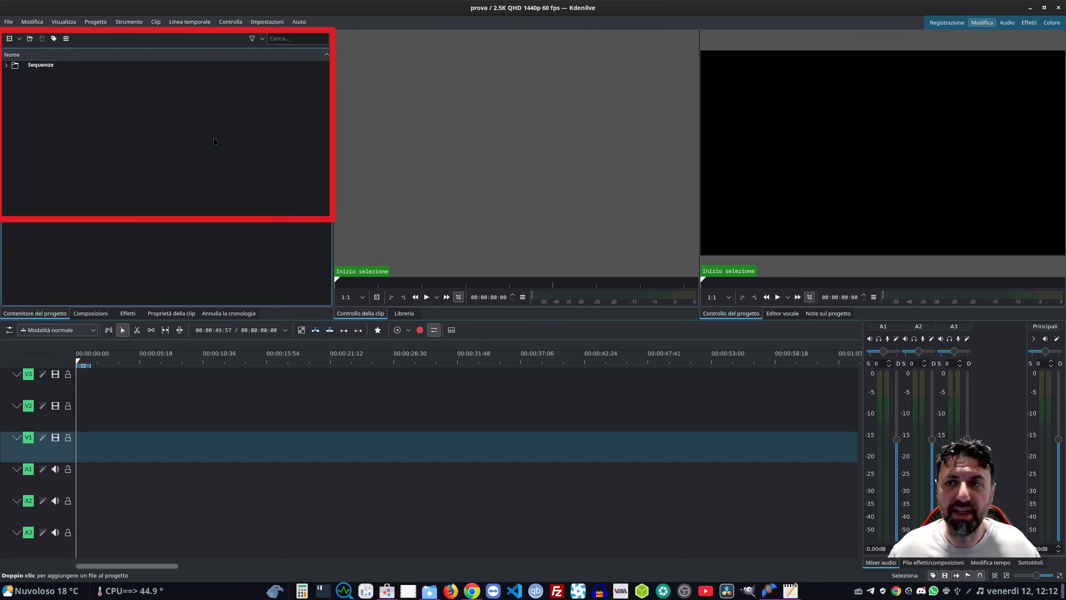
# View the Registrazione workspace layout and return to the Modifica workspace
pyautogui.click(947, 23)
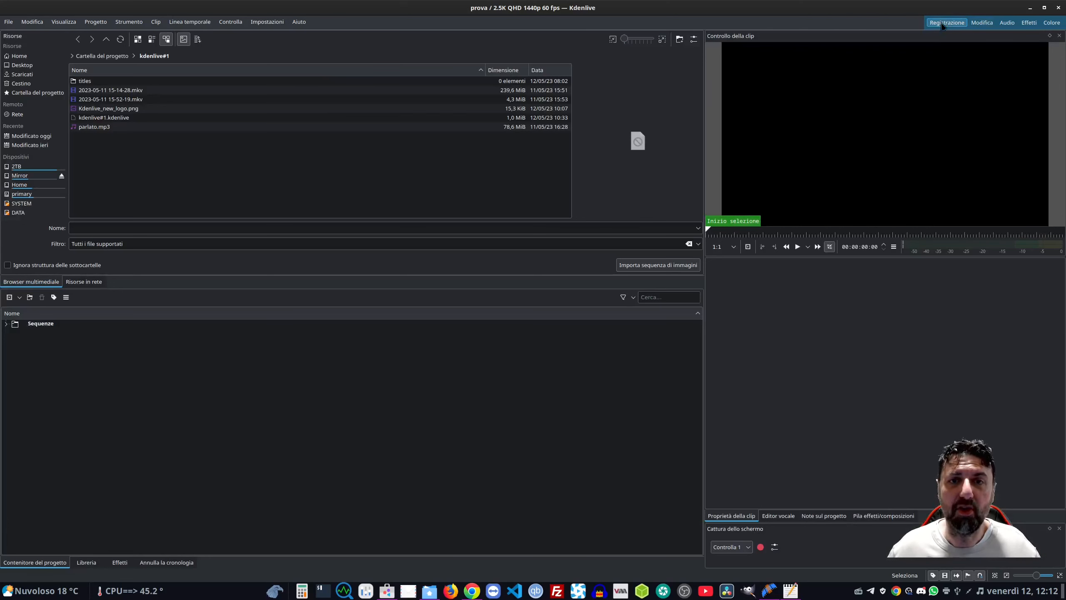
pyautogui.click(983, 23)
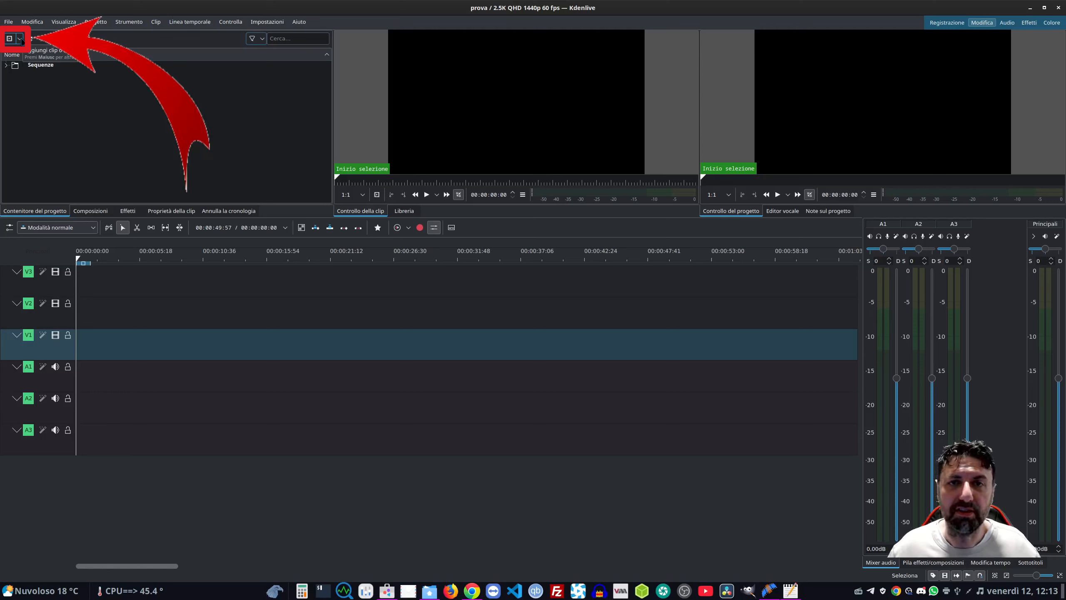
pyautogui.click(19, 39)
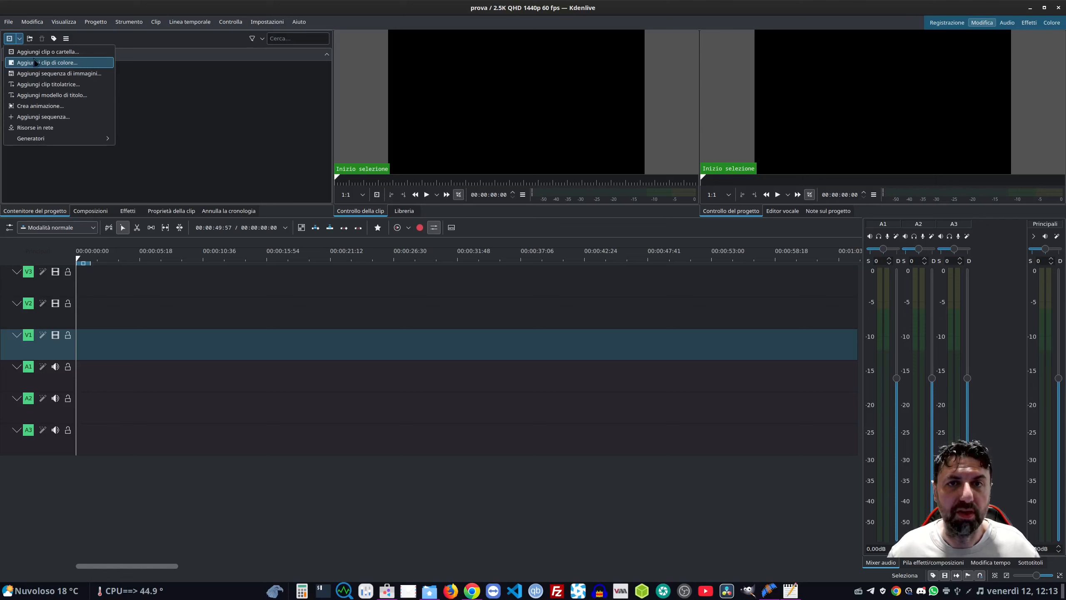
pyautogui.click(66, 54)
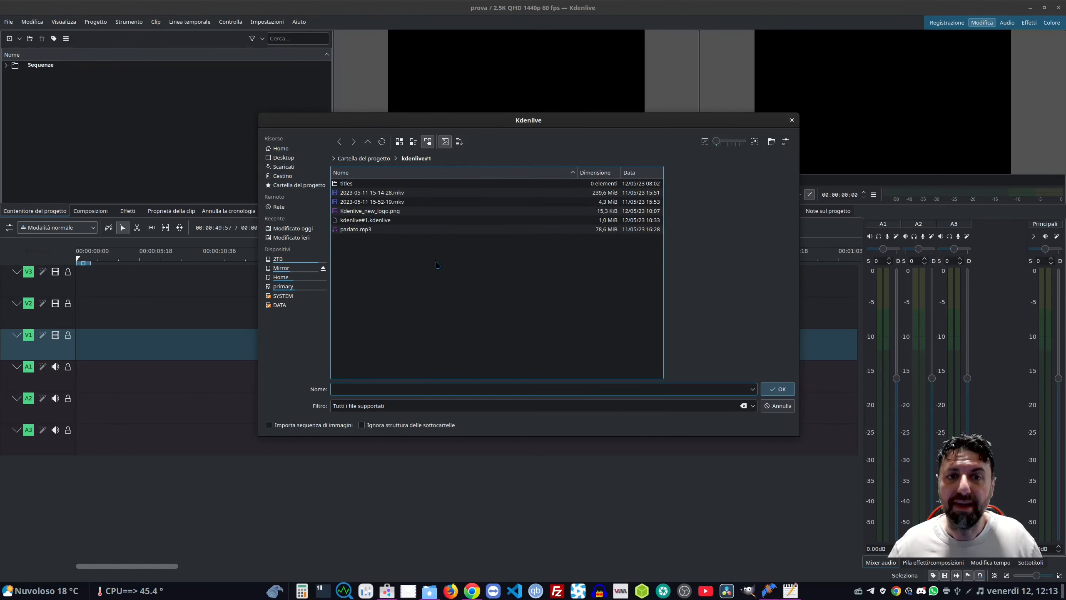
pyautogui.click(389, 195)
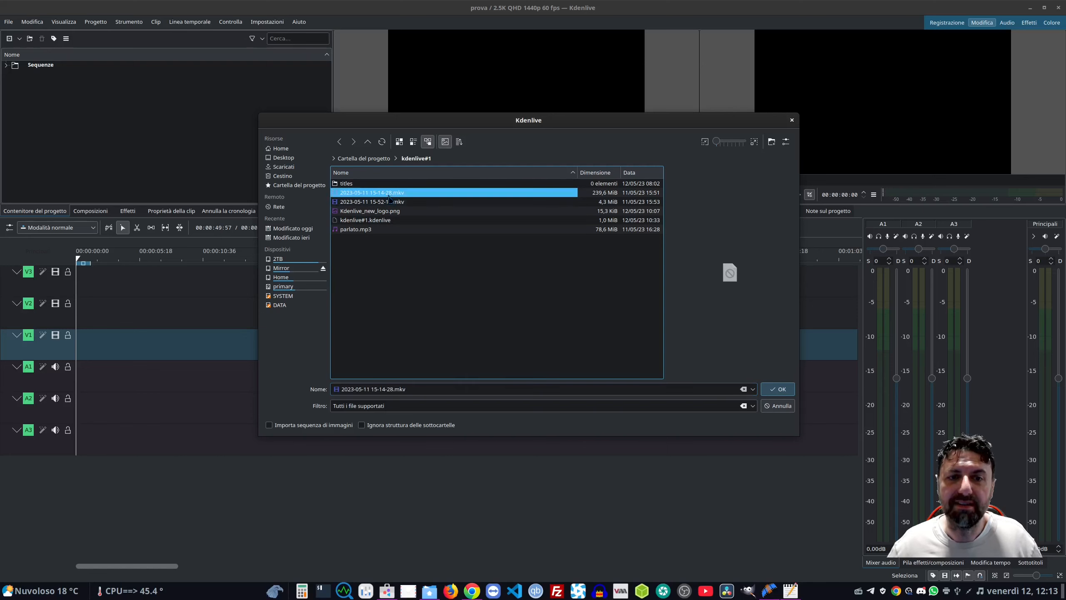
pyautogui.click(391, 201)
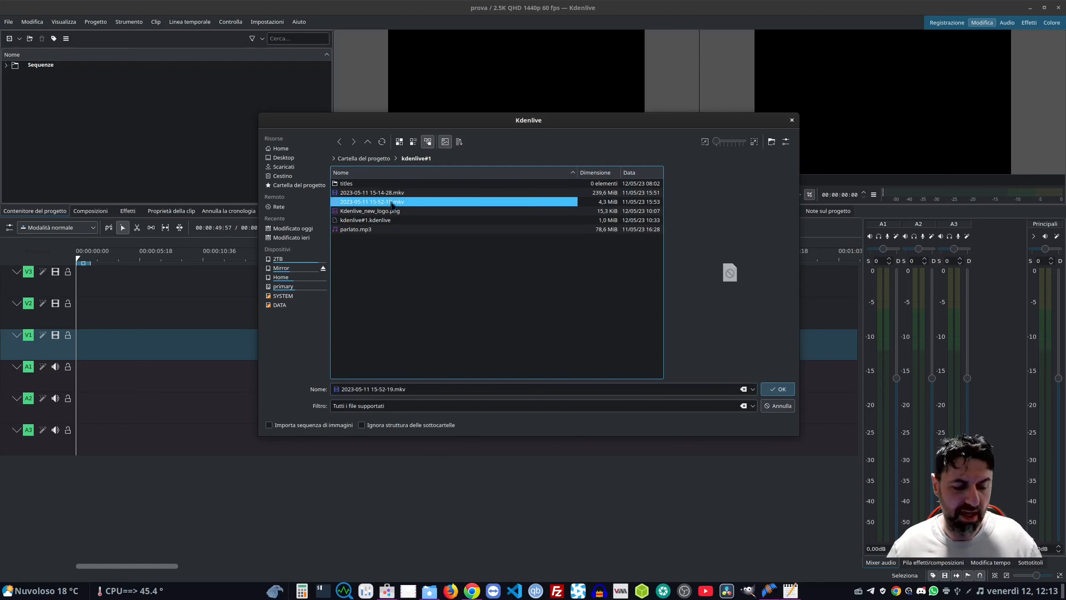
pyautogui.keyDown('shift'); pyautogui.click(392, 221); pyautogui.keyUp('shift')
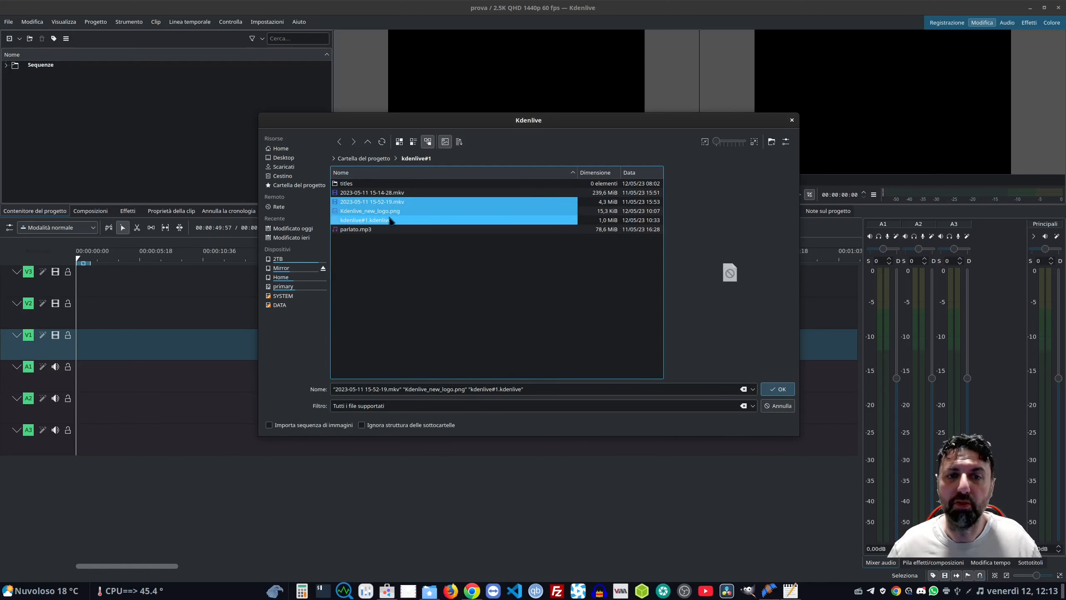
pyautogui.keyDown('shift'); pyautogui.click(388, 211); pyautogui.keyUp('shift')
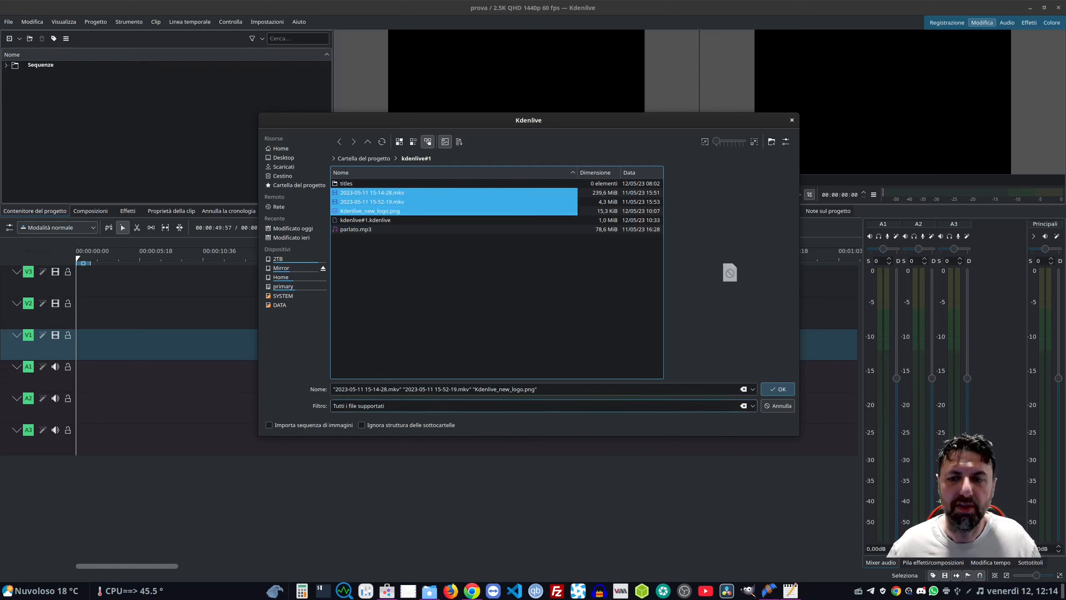
pyautogui.click(778, 389)
# Start a colour clip for the project bin, name it "blu" and set its colour to light cyan
pyautogui.click(19, 39)
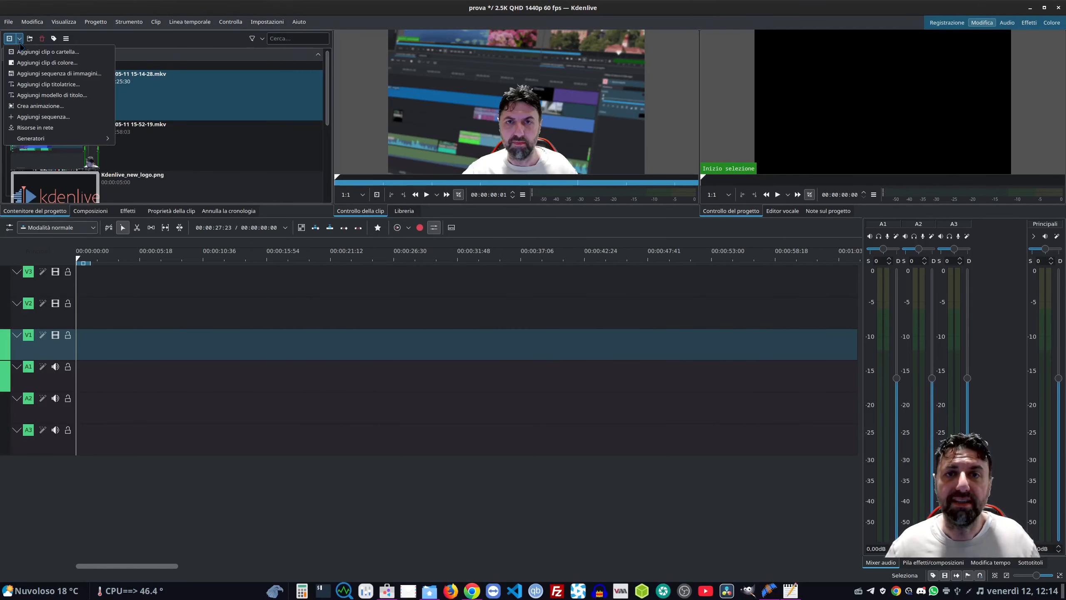
pyautogui.click(49, 67)
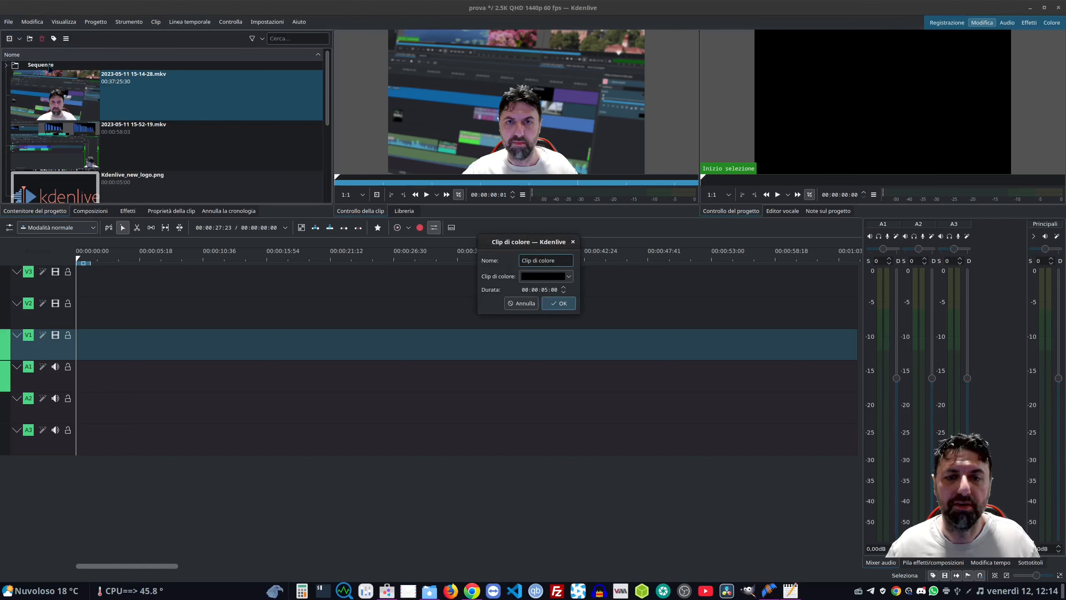
pyautogui.press('BackSpace')
pyautogui.press('BackSpace')
pyautogui.press('BackSpace')
pyautogui.press('BackSpace')
pyautogui.press('BackSpace')
pyautogui.press('BackSpace')
pyautogui.press('BackSpace')
pyautogui.press('BackSpace')
pyautogui.press('BackSpace')
pyautogui.press('BackSpace')
pyautogui.press('BackSpace')
pyautogui.press('BackSpace')
pyautogui.press('BackSpace')
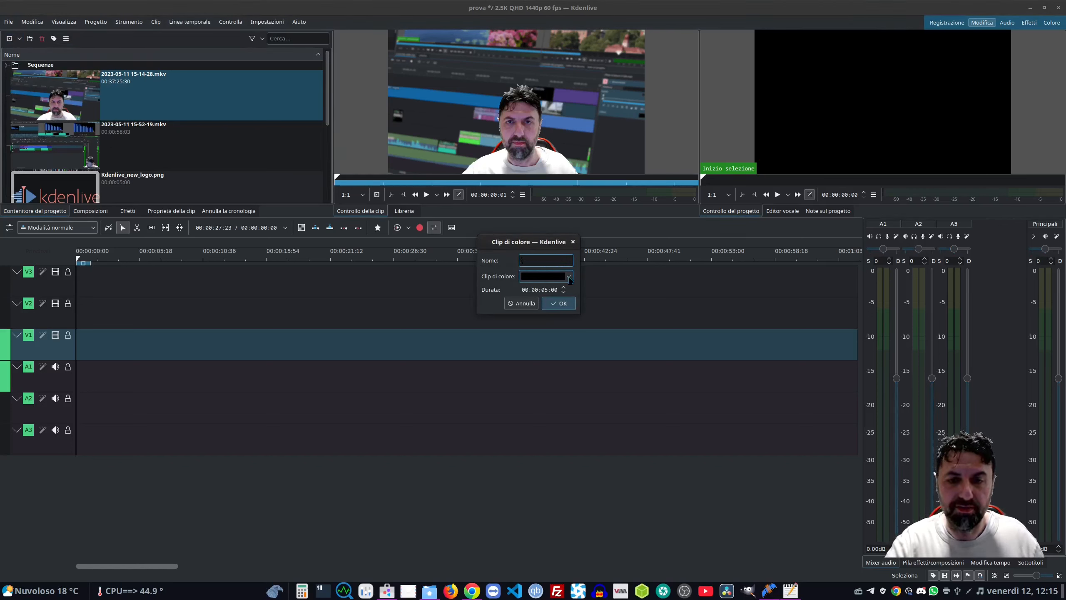
pyautogui.write('blu')
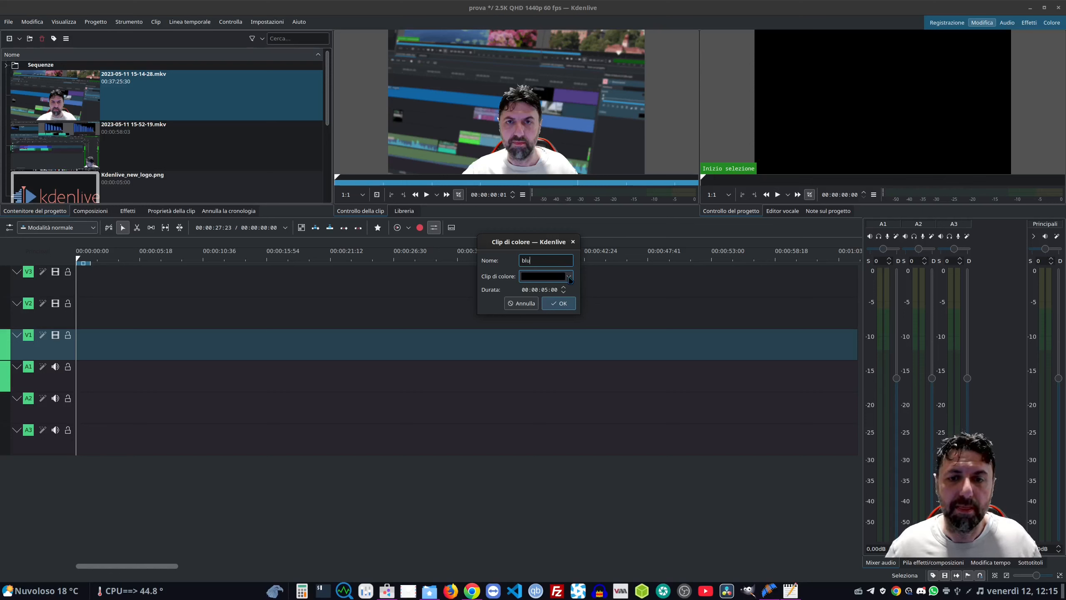
pyautogui.click(569, 277)
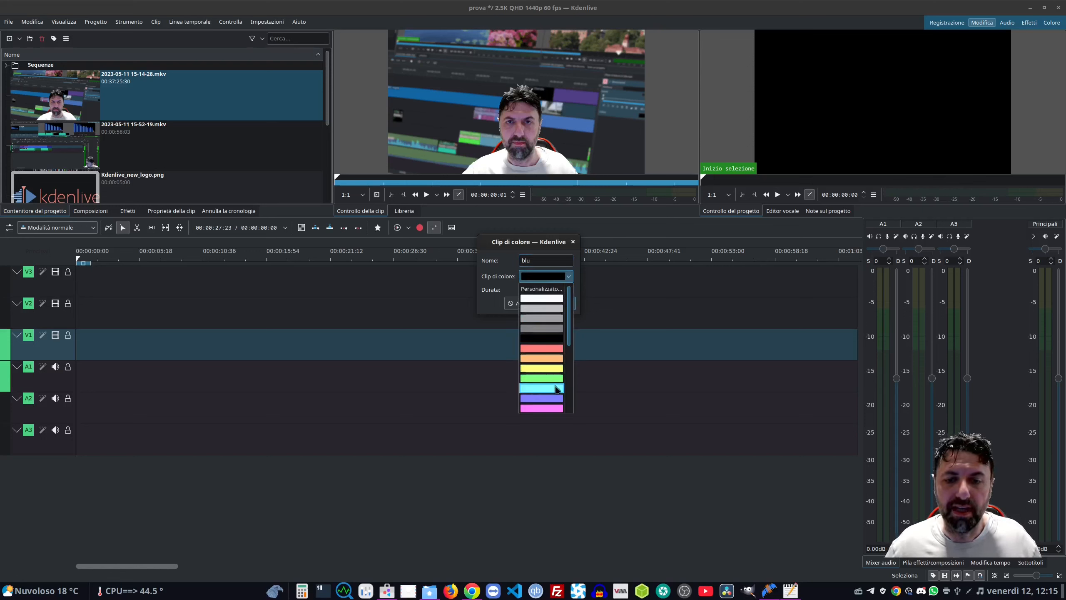
pyautogui.click(556, 389)
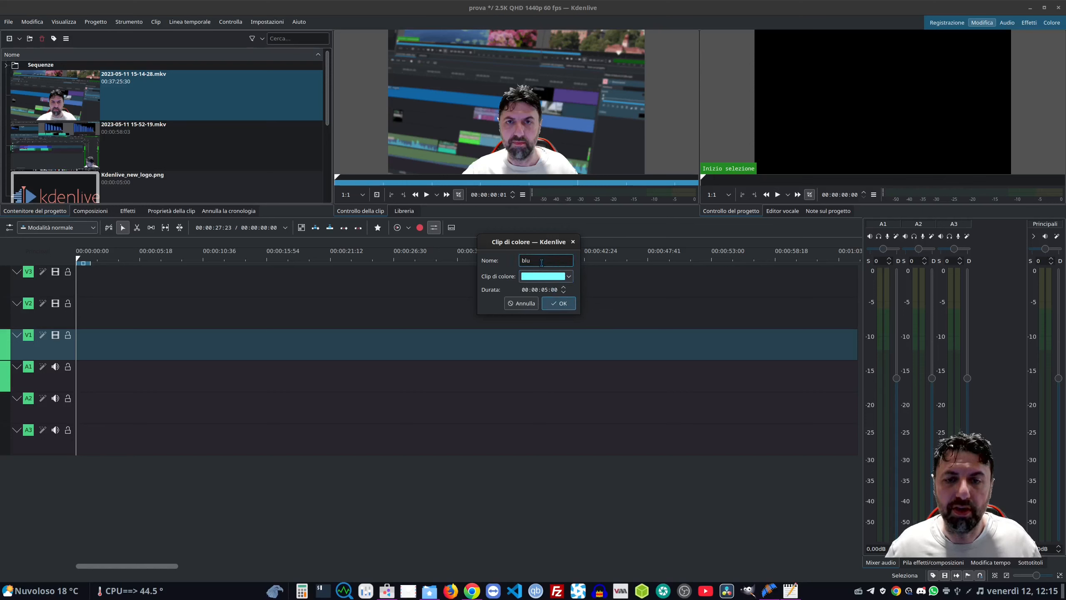
# Rename the colour clip "azzurro", add it to the project bin and play it in the clip monitor
pyautogui.moveTo(541, 260); pyautogui.dragTo(501, 257)
pyautogui.write('azzurro')
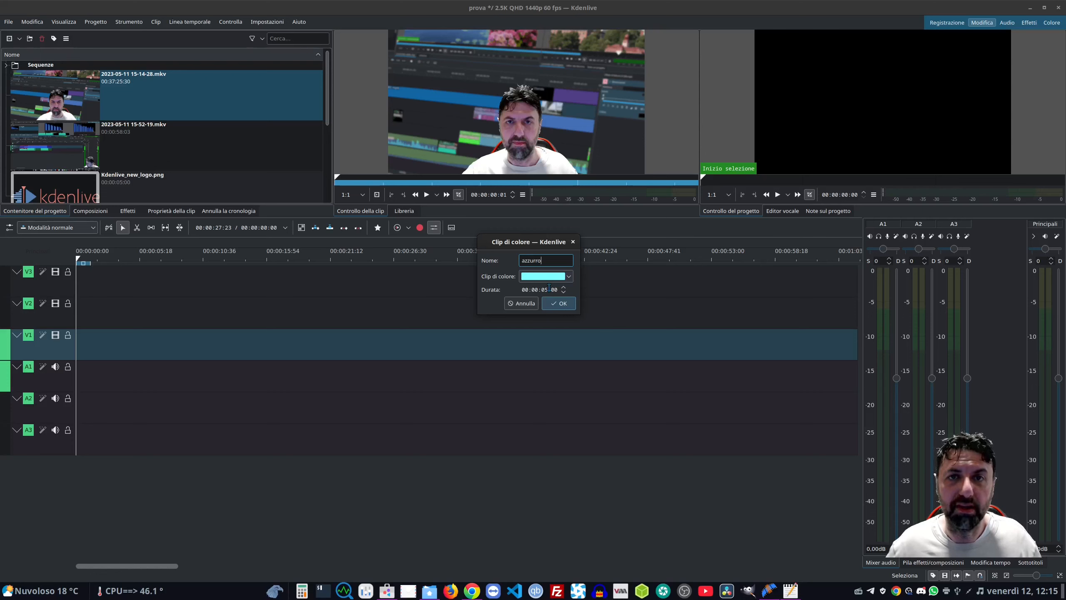
pyautogui.click(558, 303)
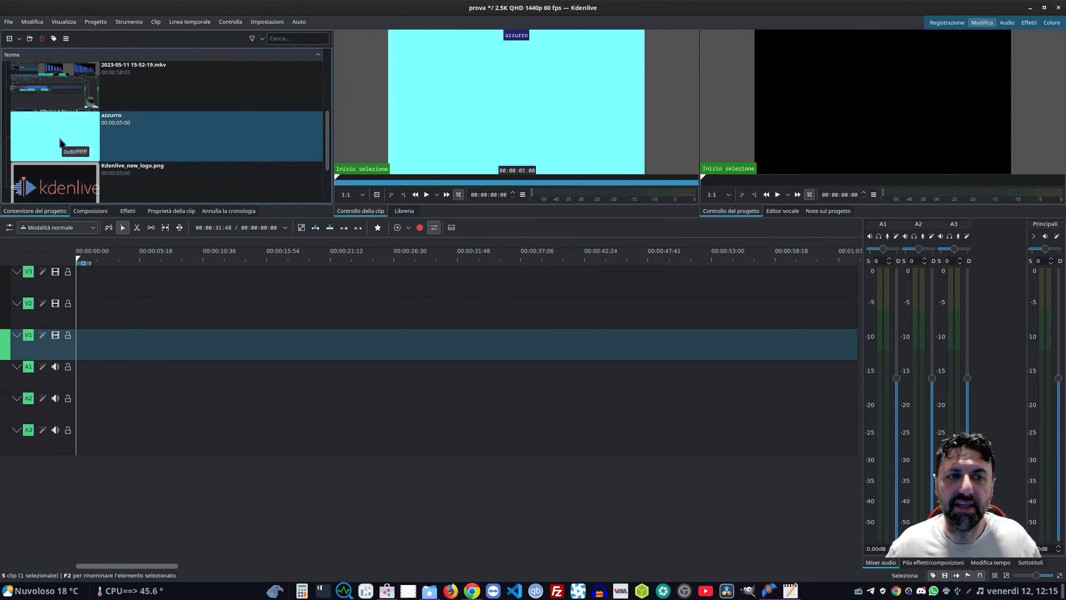
pyautogui.click(427, 195)
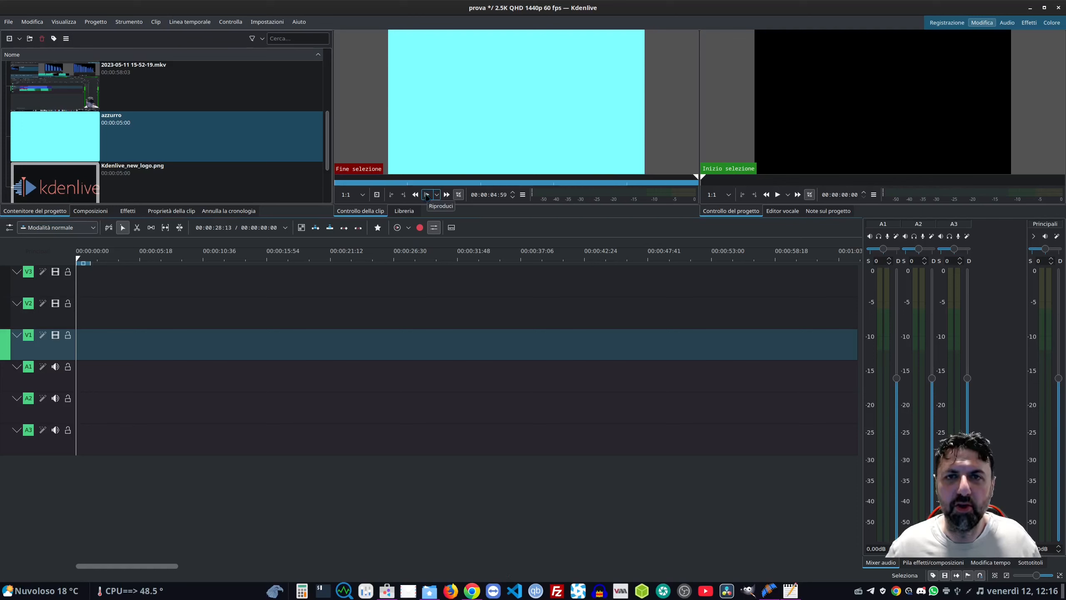
# Start an image sequence clip from the JPG files in the Sfondi folder and look through its image list
pyautogui.click(20, 38)
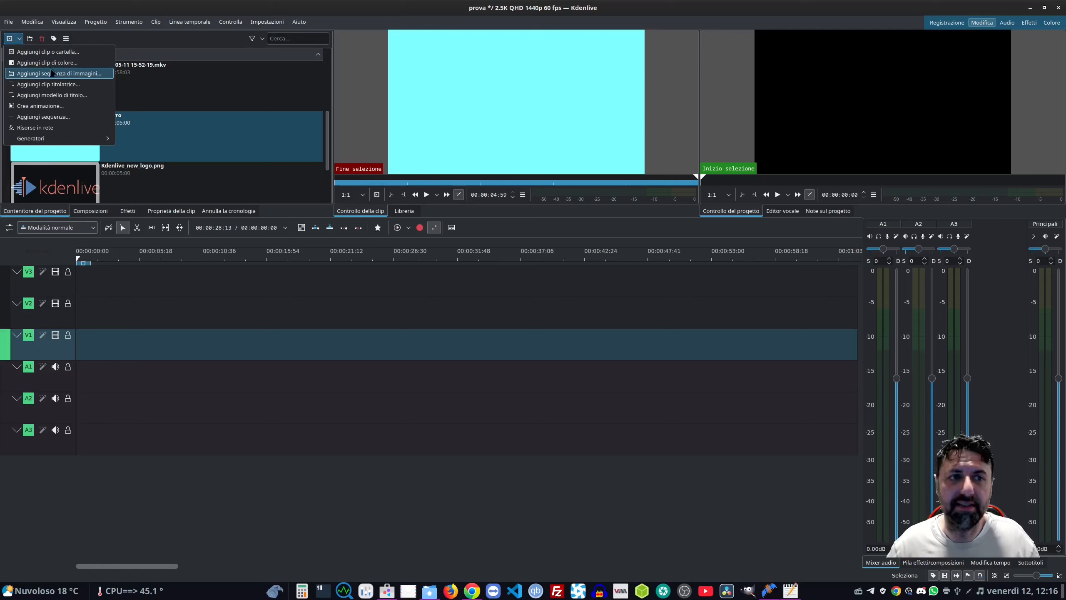
pyautogui.click(51, 73)
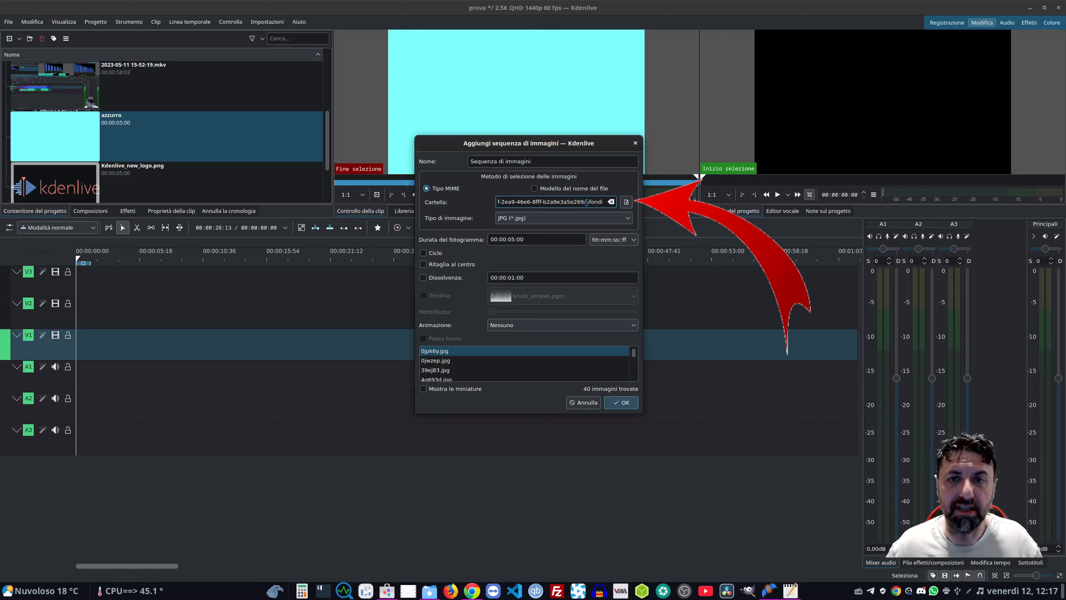
pyautogui.click(571, 218)
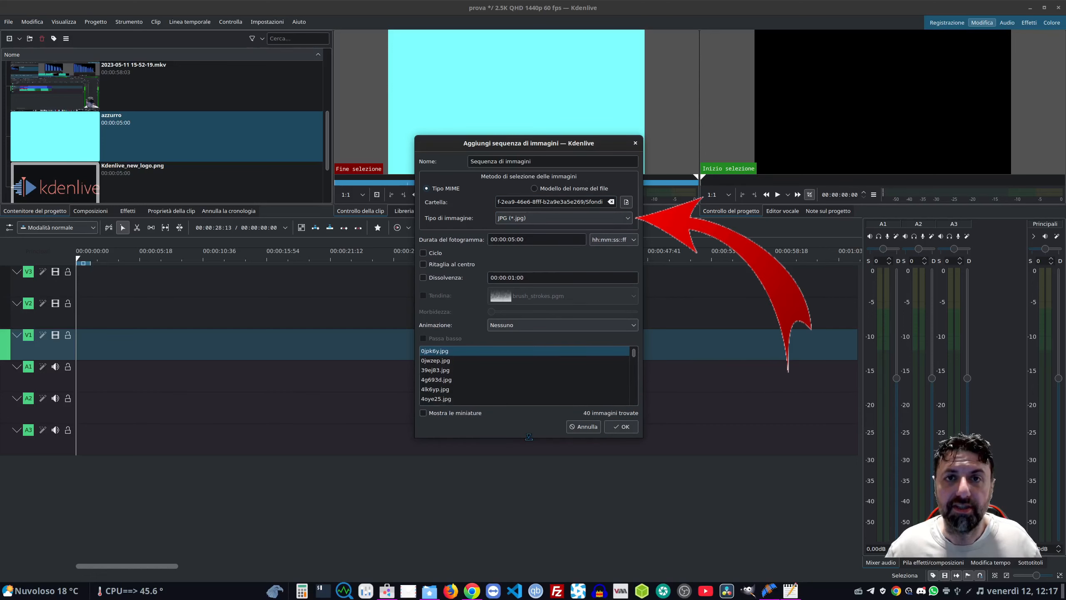
pyautogui.moveTo(529, 437); pyautogui.dragTo(529, 511)
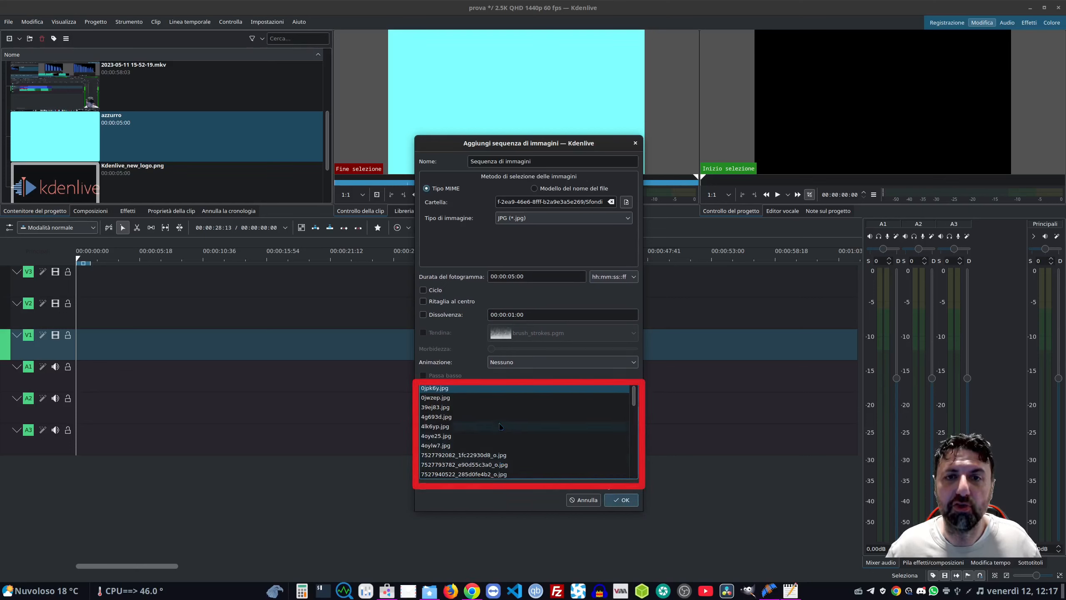
pyautogui.scroll(-8, 500, 427)
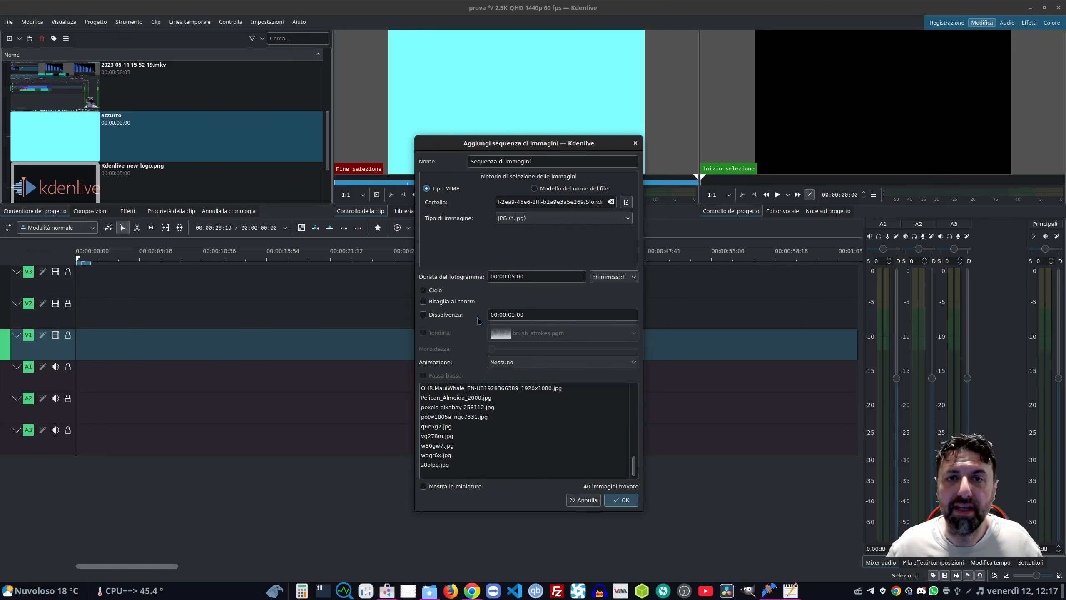
# Create the image sequence with a dissolve and the Shine O1 Soft.png wipe, and preview it in the clip monitor
pyautogui.click(452, 319)
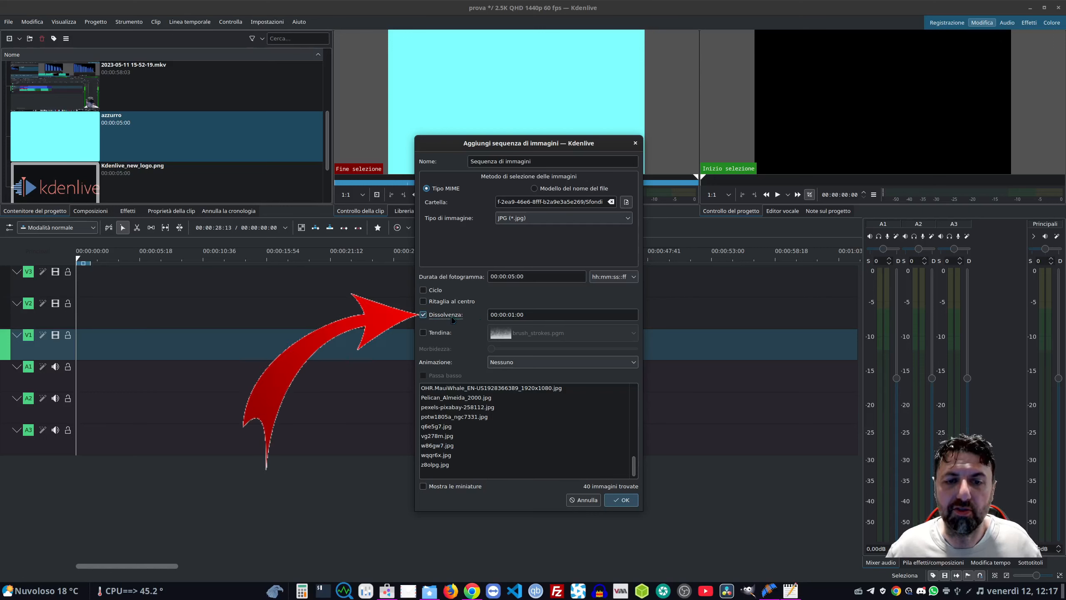
pyautogui.click(441, 334)
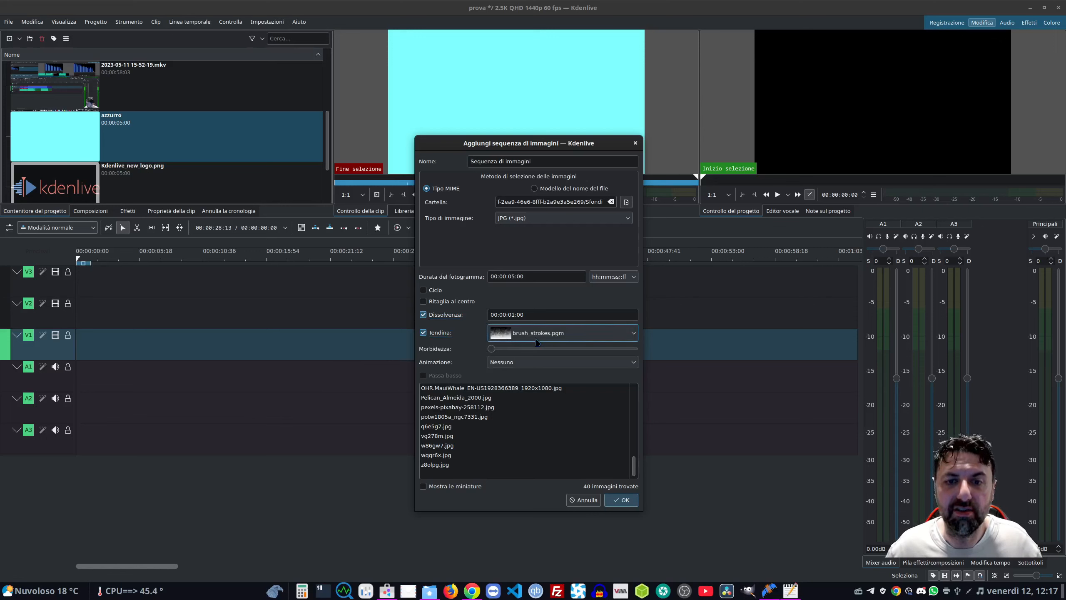
pyautogui.click(537, 336)
pyautogui.scroll(-3, 531, 437)
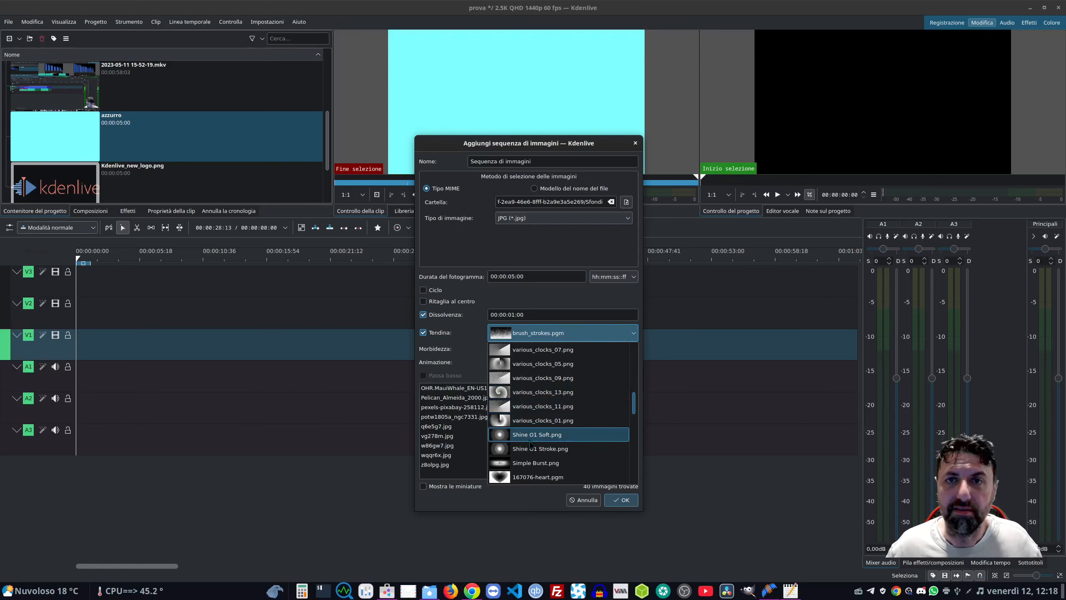
pyautogui.click(531, 440)
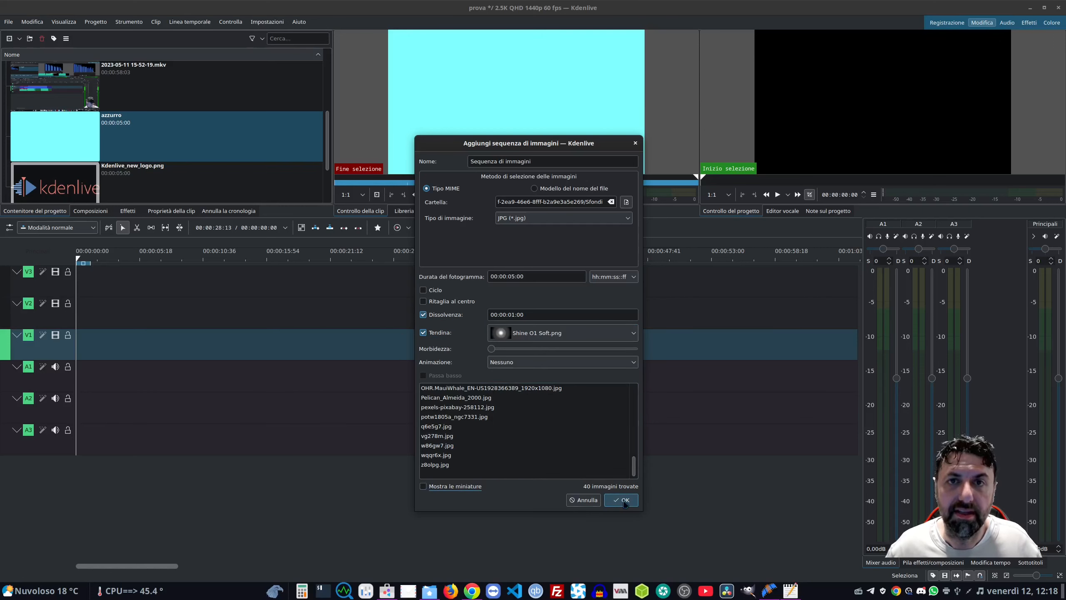
pyautogui.click(622, 500)
pyautogui.click(427, 195)
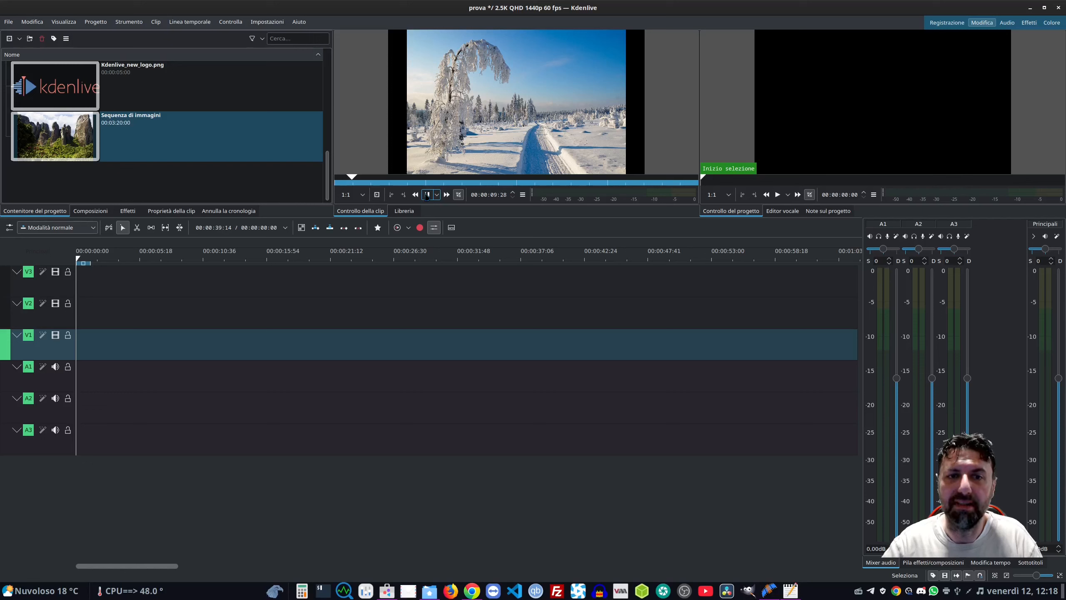
pyautogui.click(427, 195)
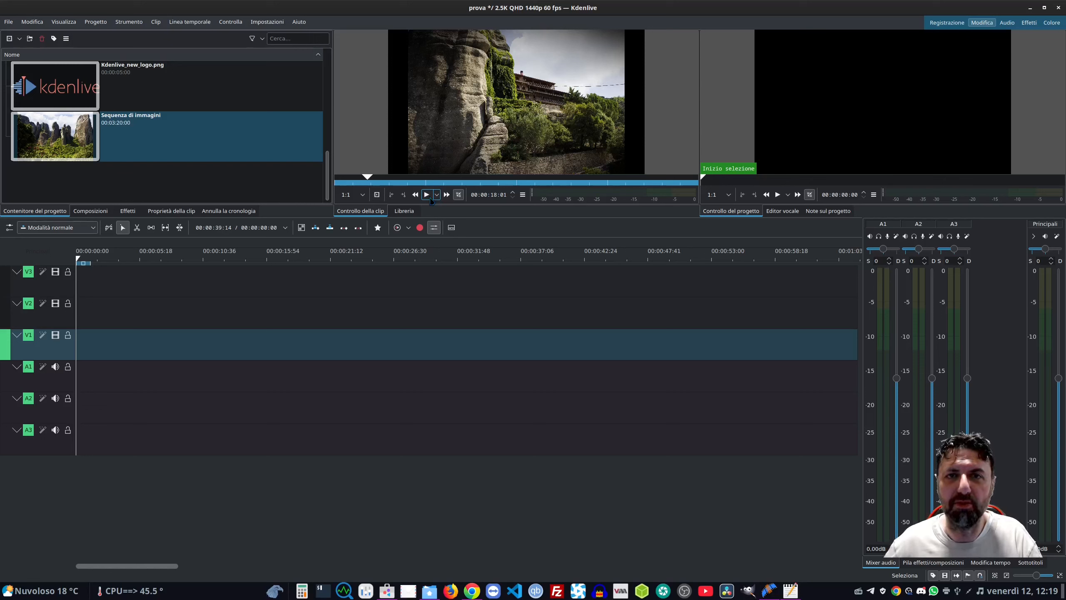
# Create a title clip with the orange text "Ciao" at font size 242 and add it to the project bin
pyautogui.click(19, 38)
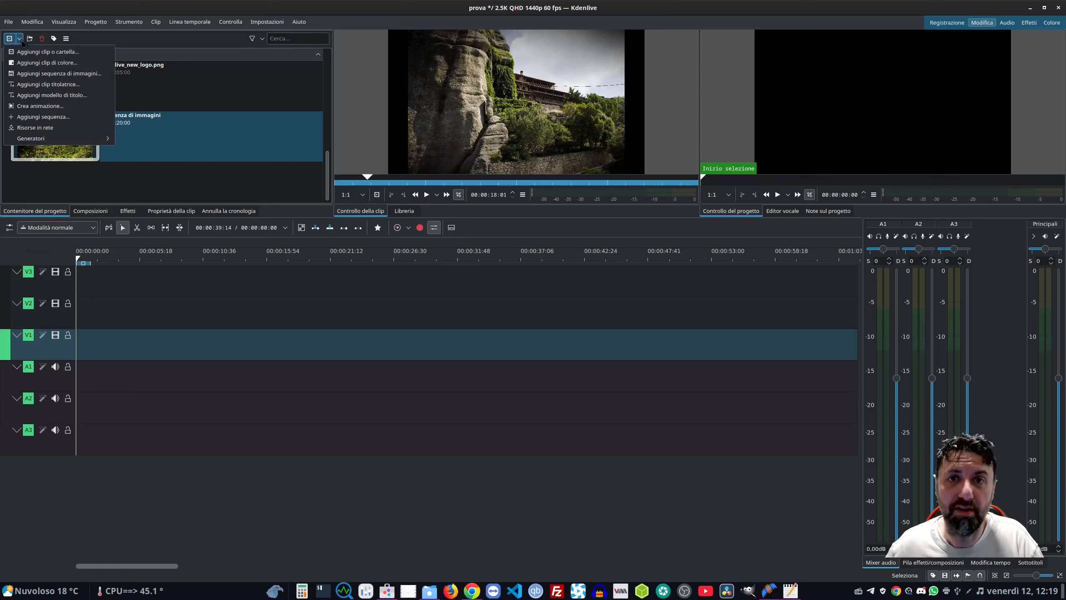
pyautogui.click(46, 85)
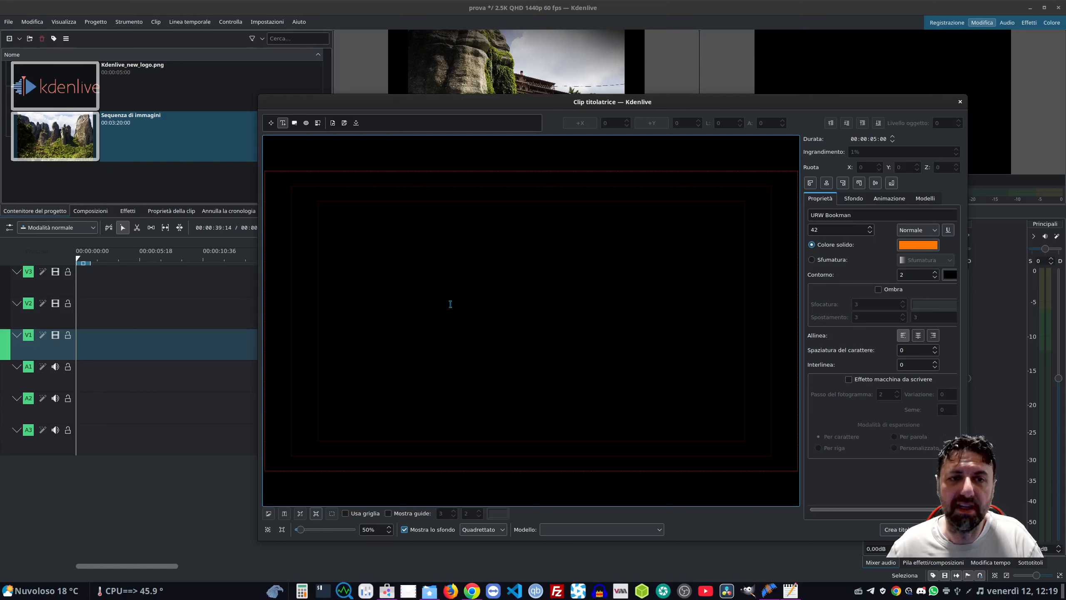
pyautogui.click(438, 295)
pyautogui.click(478, 309)
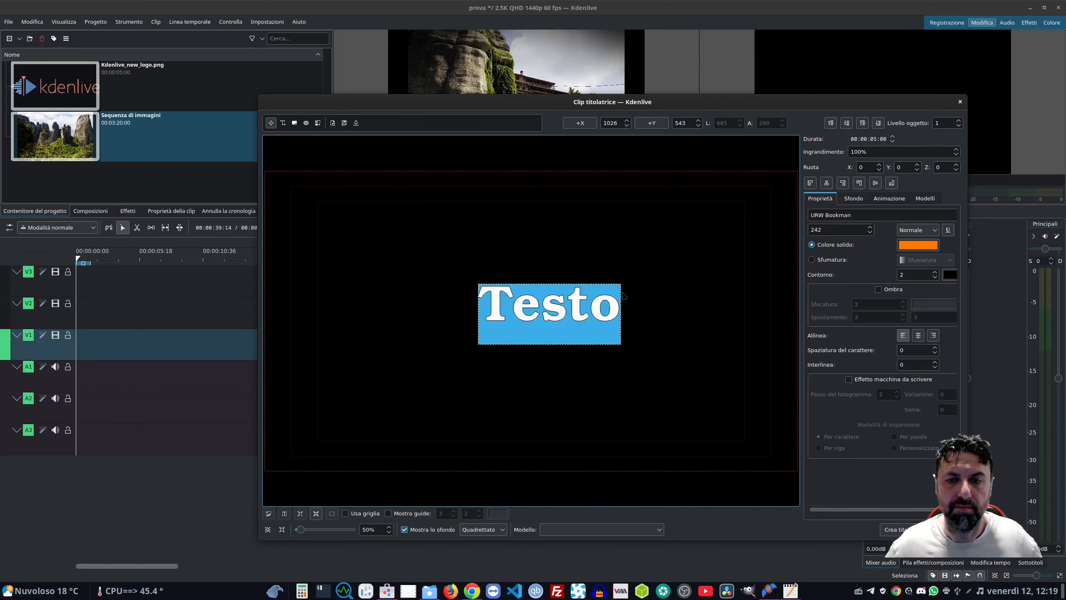
pyautogui.press('BackSpace')
pyautogui.write('Ciao')
pyautogui.click(679, 333)
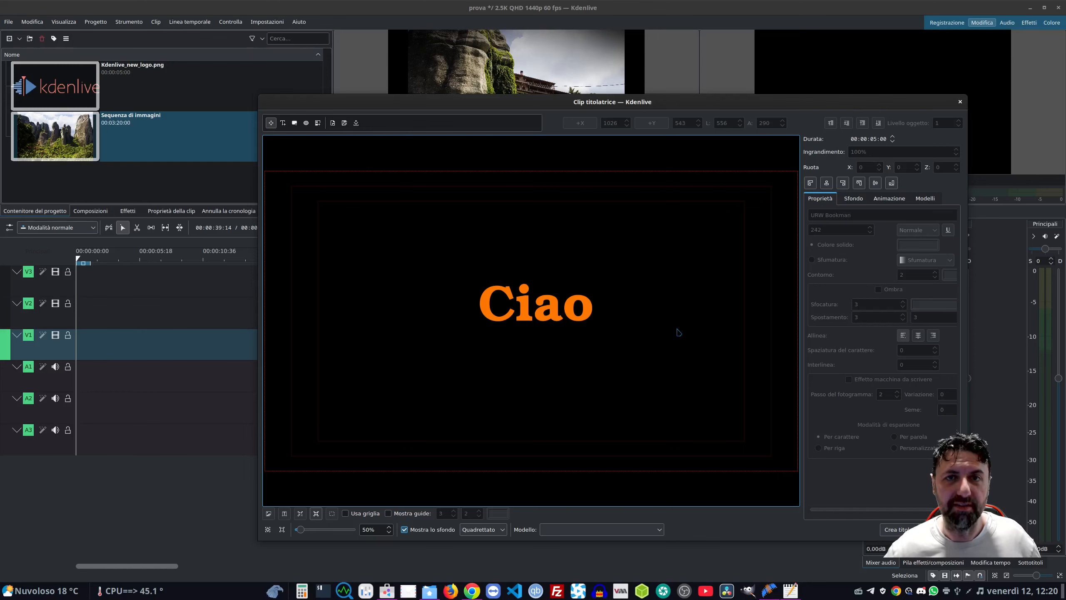
pyautogui.click(897, 530)
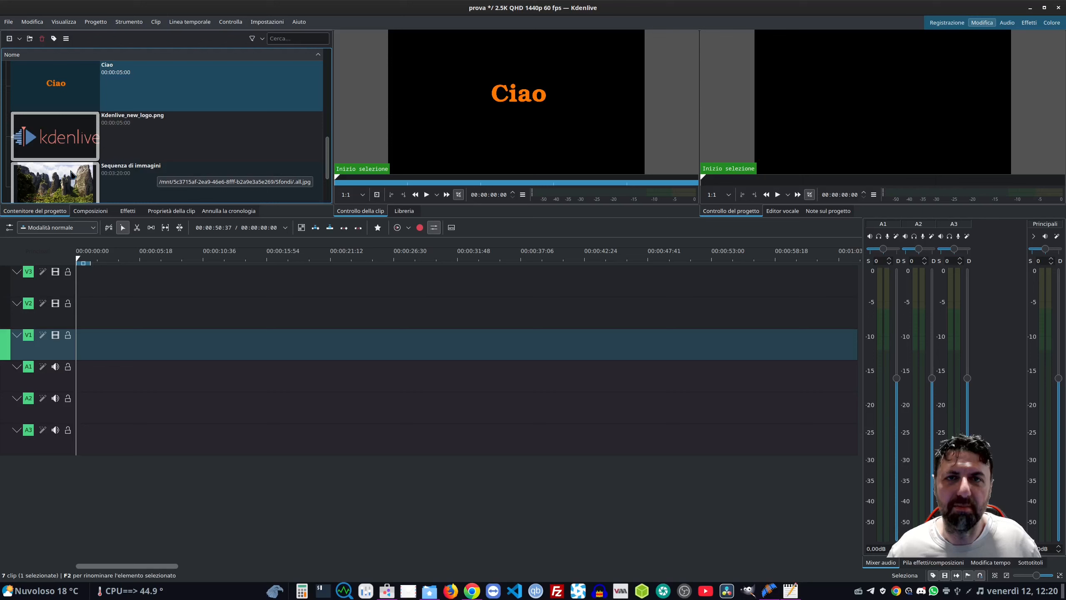
# Place the image sequence at the start of track V1 and the Ciao title above it on V2, and preview the project
pyautogui.moveTo(73, 180); pyautogui.dragTo(100, 332)
pyautogui.scroll(2, 85, 138)
pyautogui.moveTo(85, 139); pyautogui.dragTo(86, 313)
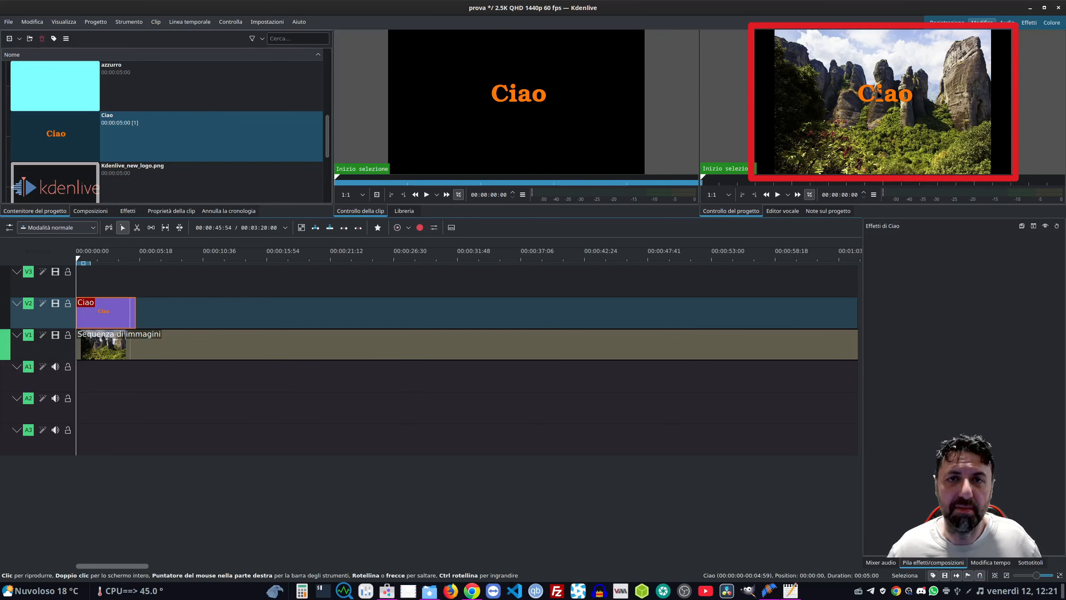
pyautogui.click(778, 194)
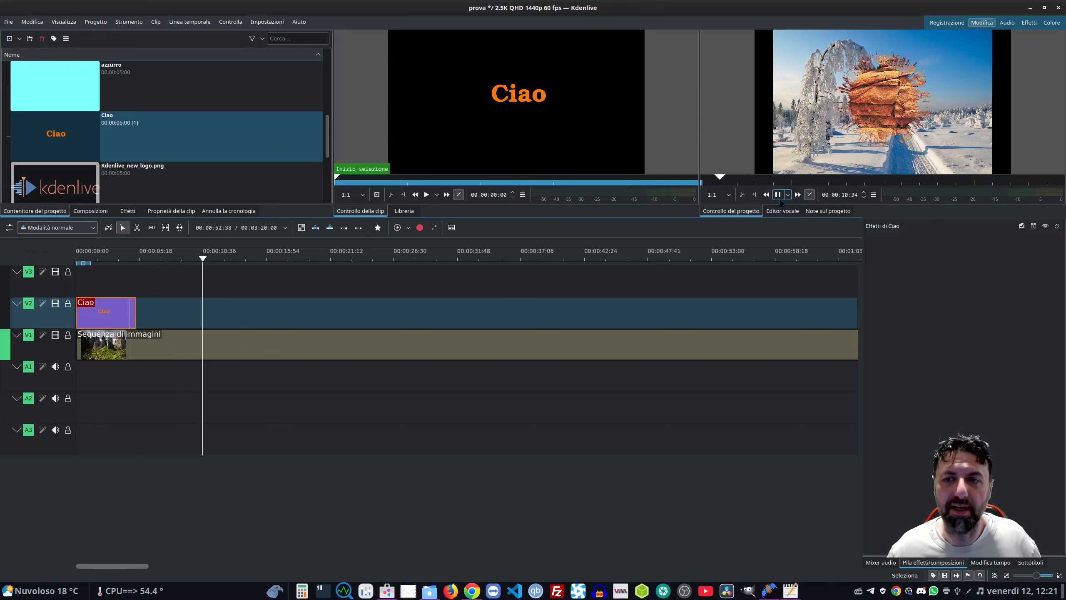
pyautogui.press('space')
# Add a title clip based on the simple-scroll.kdenlivetitle template to the project bin and play it in the clip monitor
pyautogui.click(21, 38)
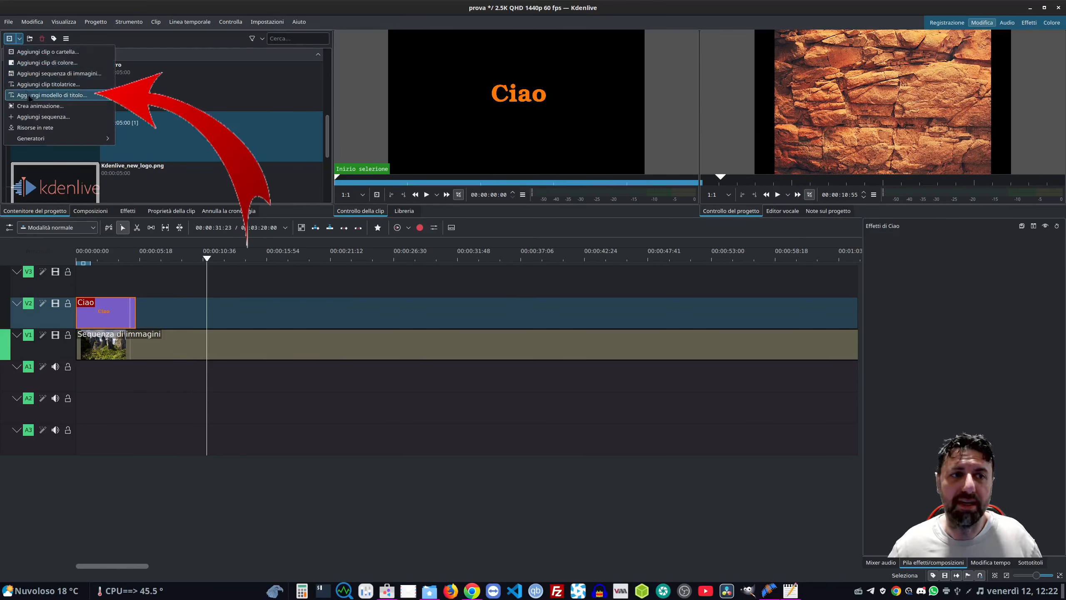
pyautogui.click(83, 96)
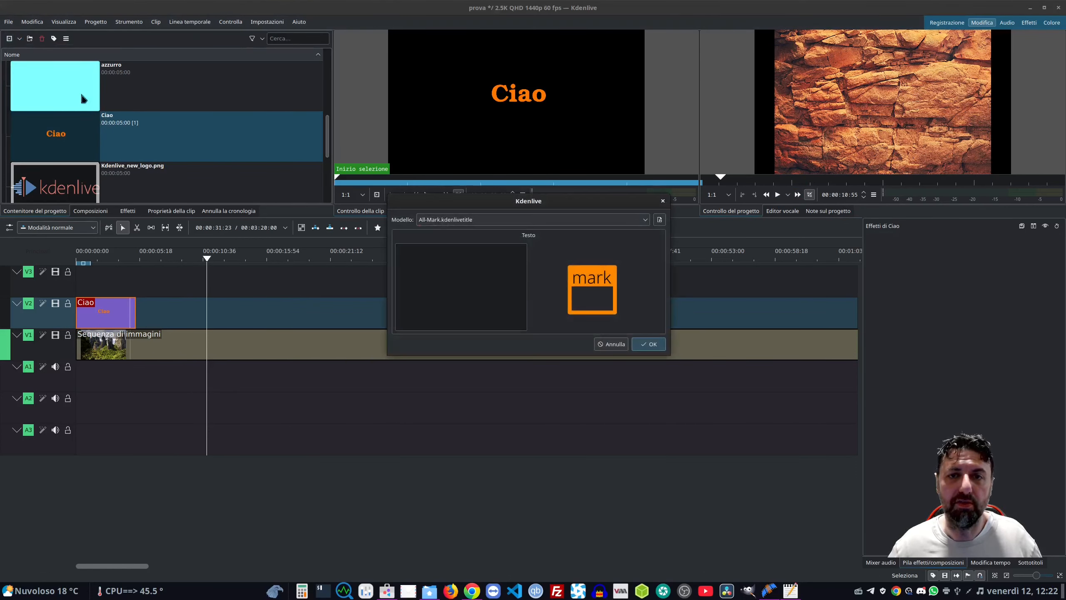
pyautogui.click(554, 221)
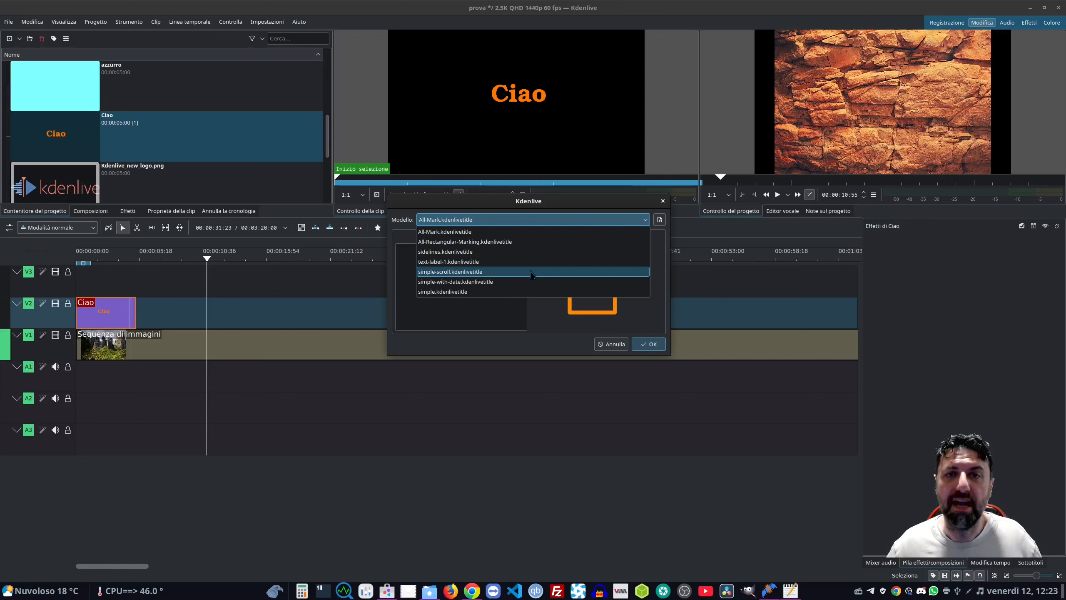
pyautogui.click(474, 271)
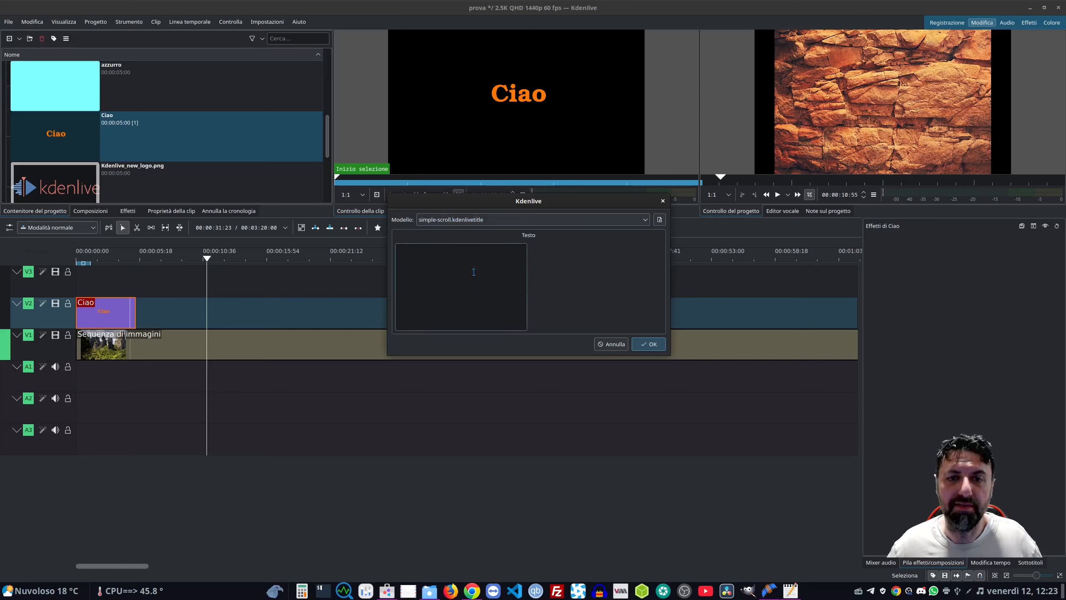
pyautogui.click(648, 344)
pyautogui.click(427, 195)
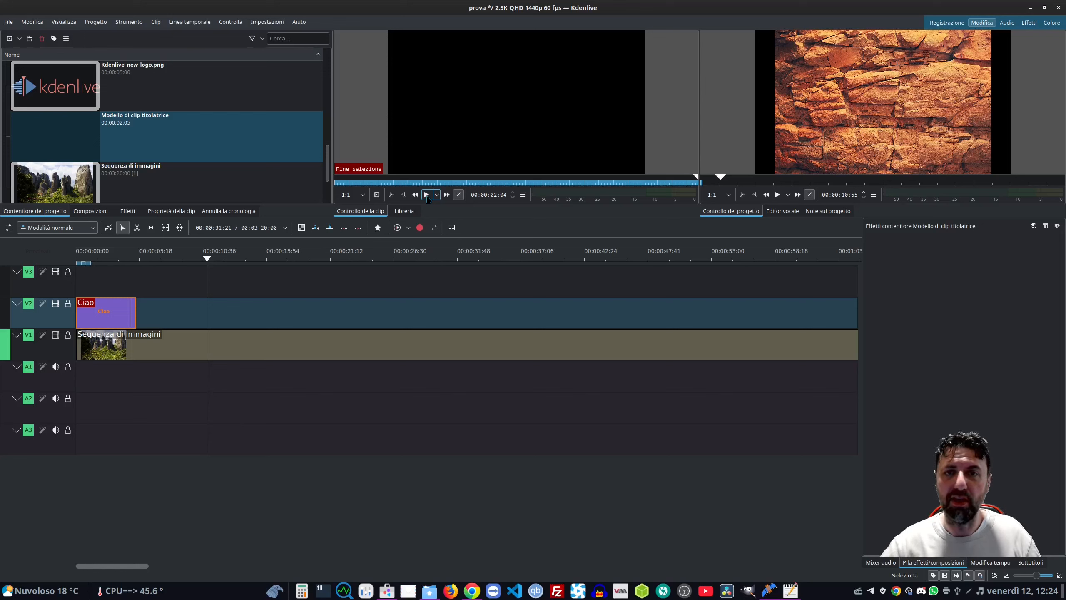
# View the online resources browser and switch to the Registrazione workspace
pyautogui.click(19, 38)
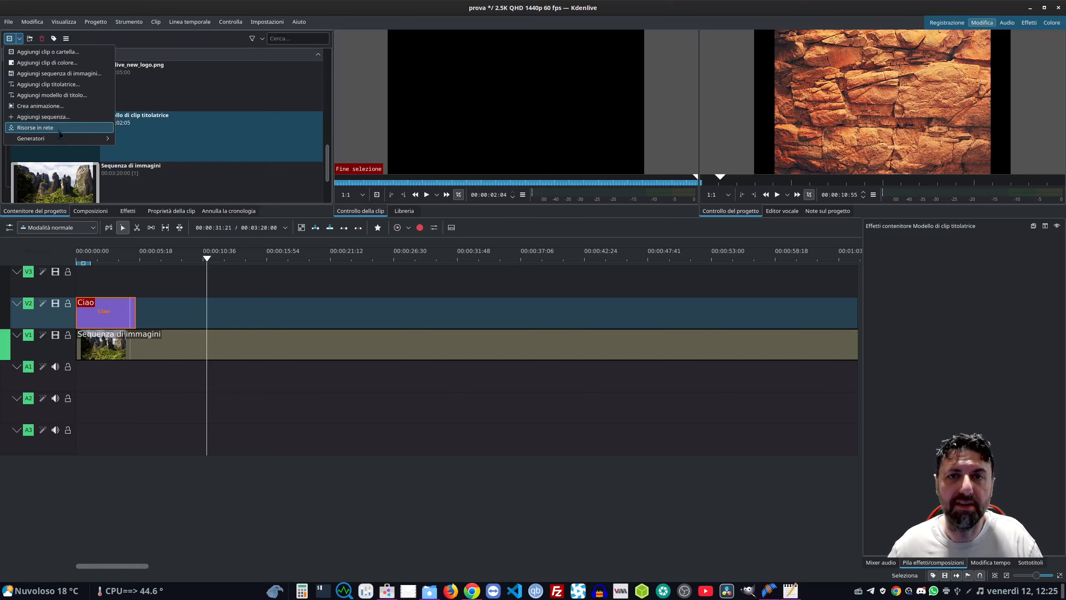
pyautogui.click(60, 133)
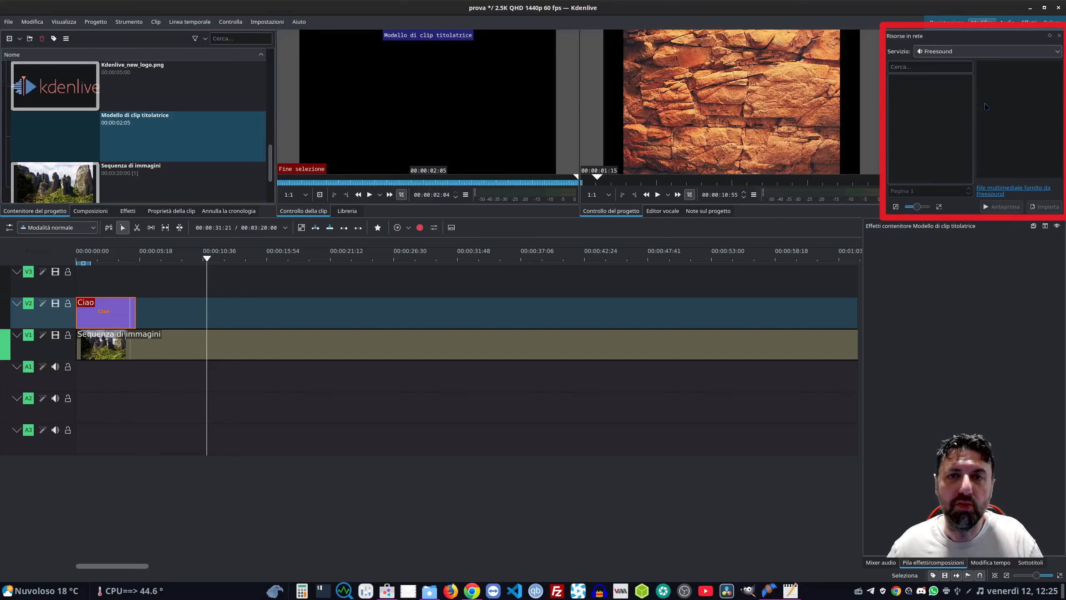
pyautogui.click(945, 24)
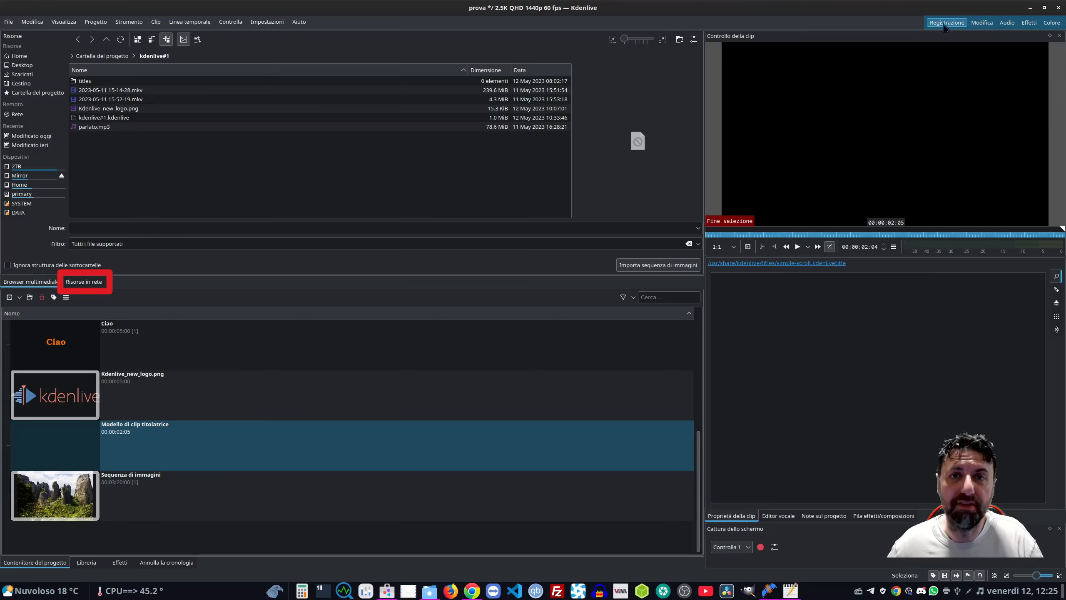
# Generate a Contatore clip with its background kept, save it as contatore, and play it in the clip monitor
pyautogui.click(91, 284)
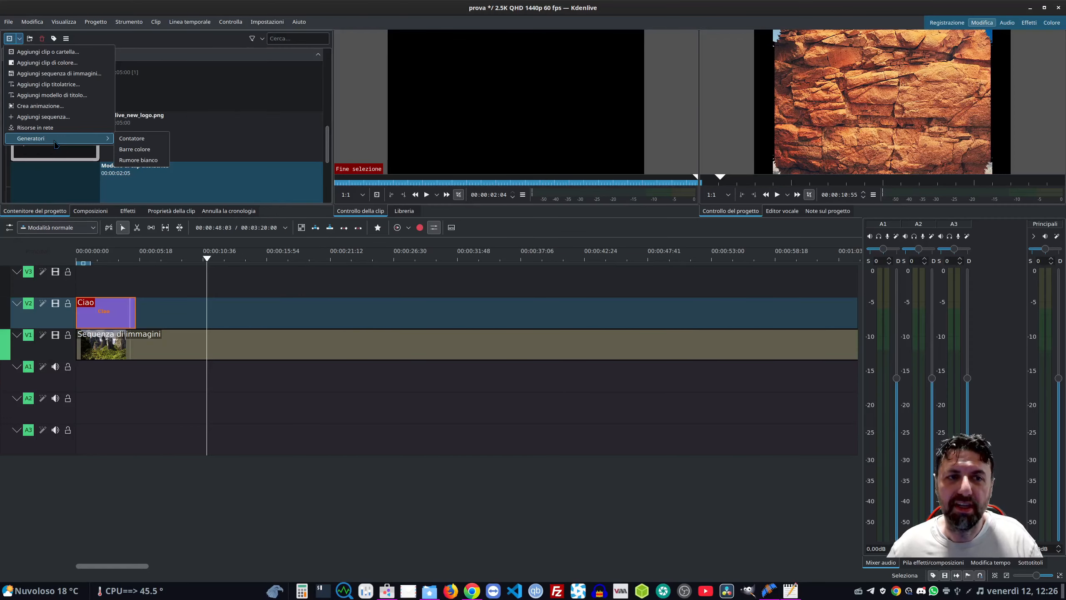
pyautogui.click(131, 140)
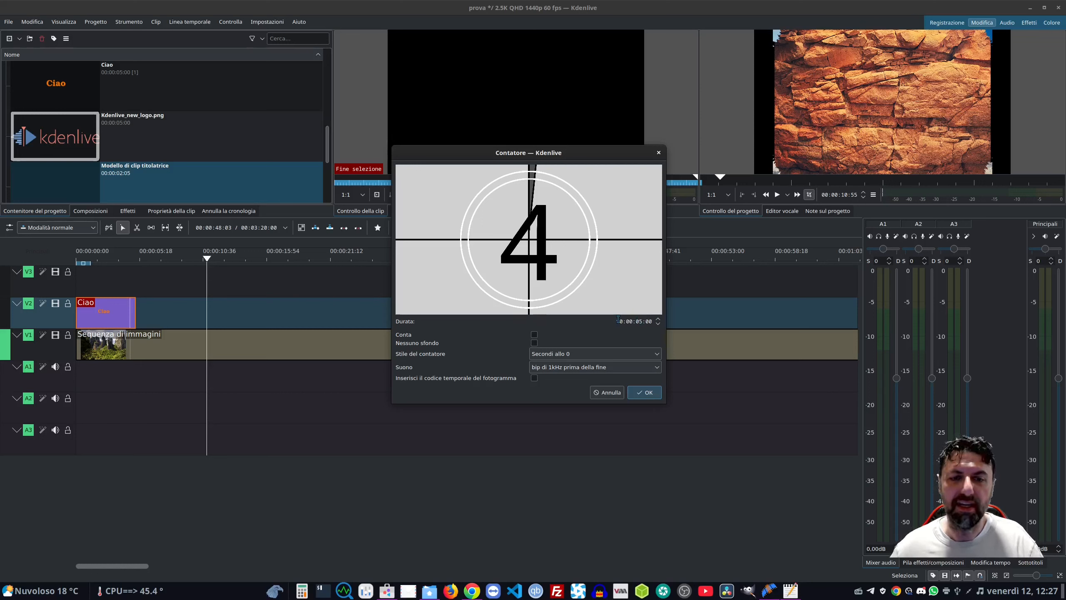
pyautogui.click(534, 343)
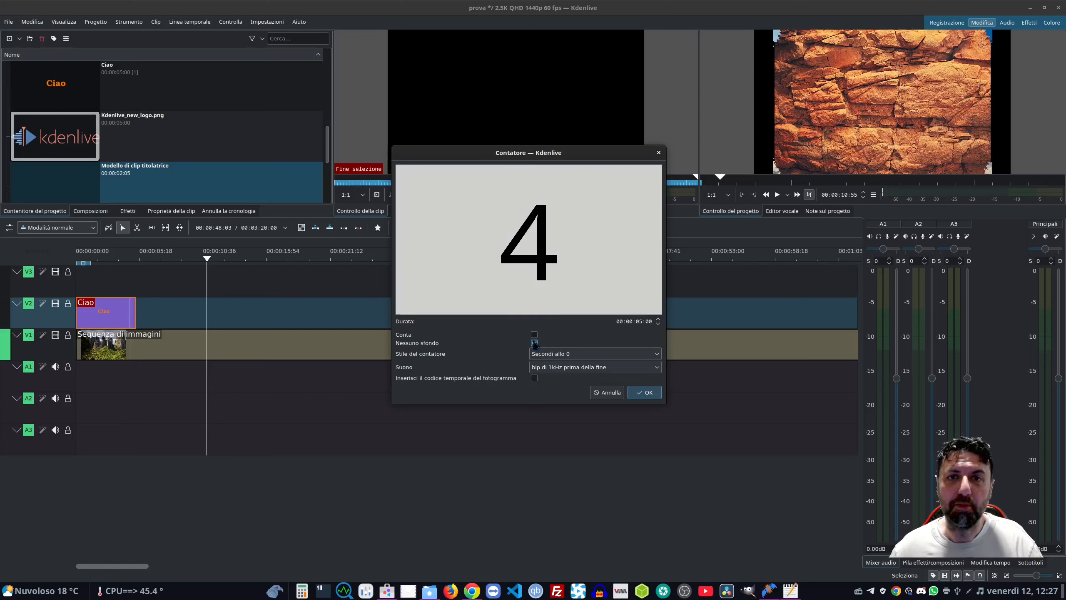
pyautogui.click(534, 343)
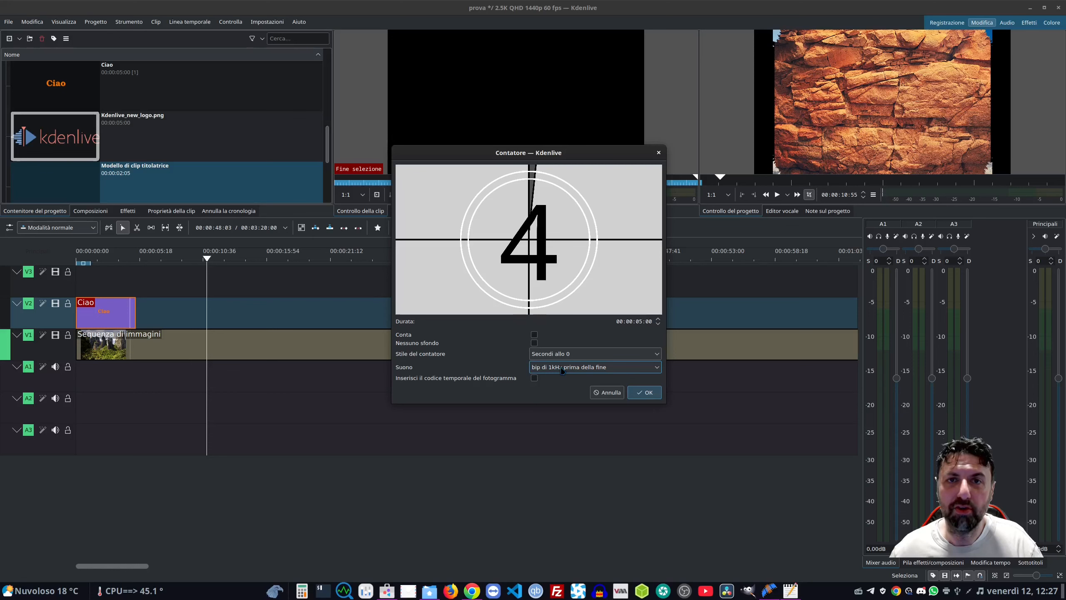
pyautogui.click(644, 392)
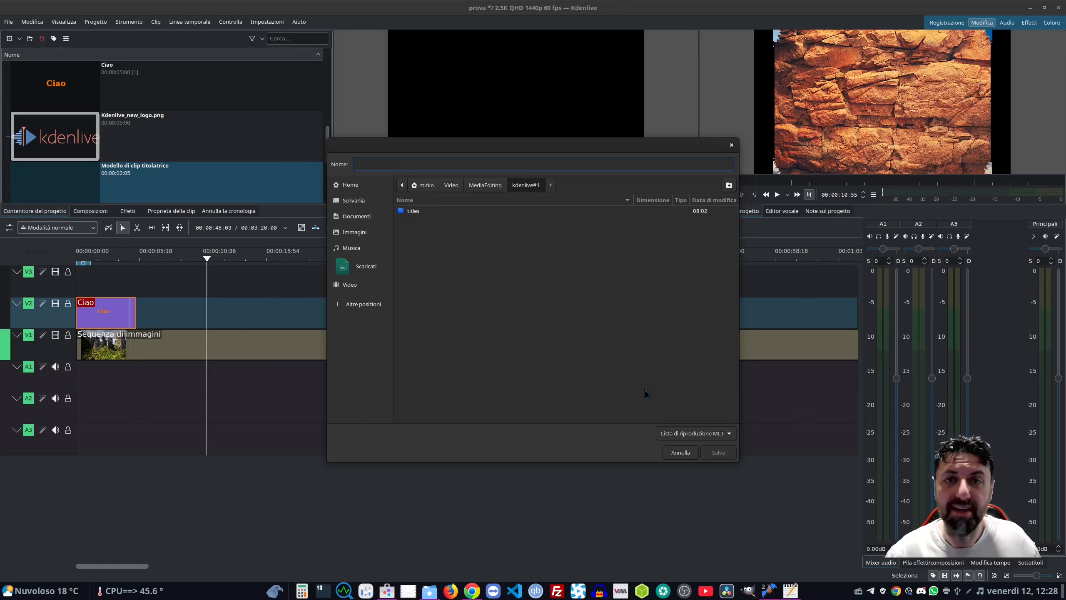
pyautogui.write('con')
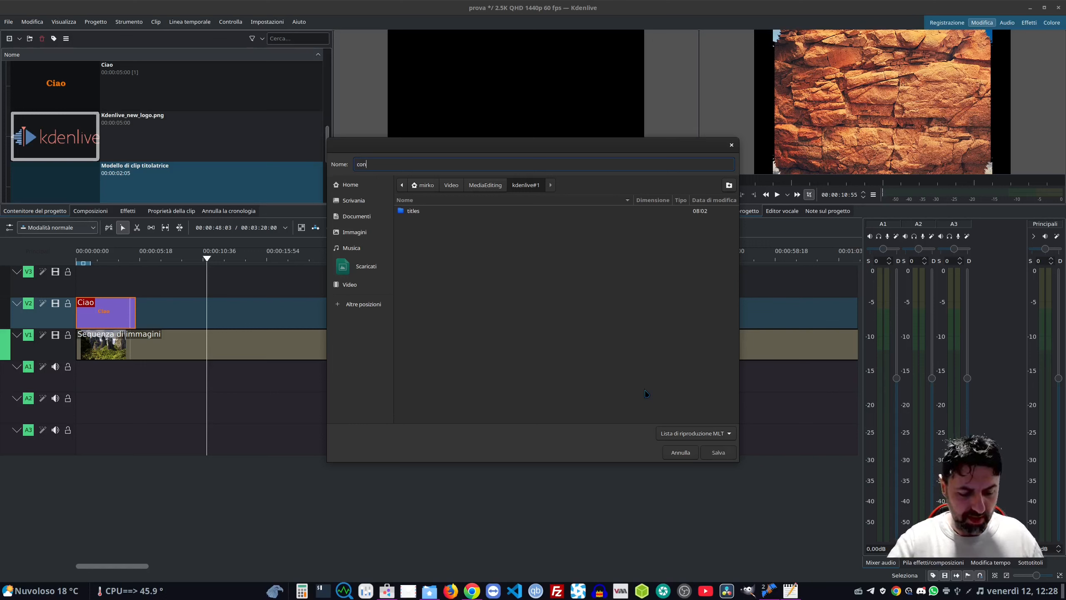
pyautogui.write('tatore')
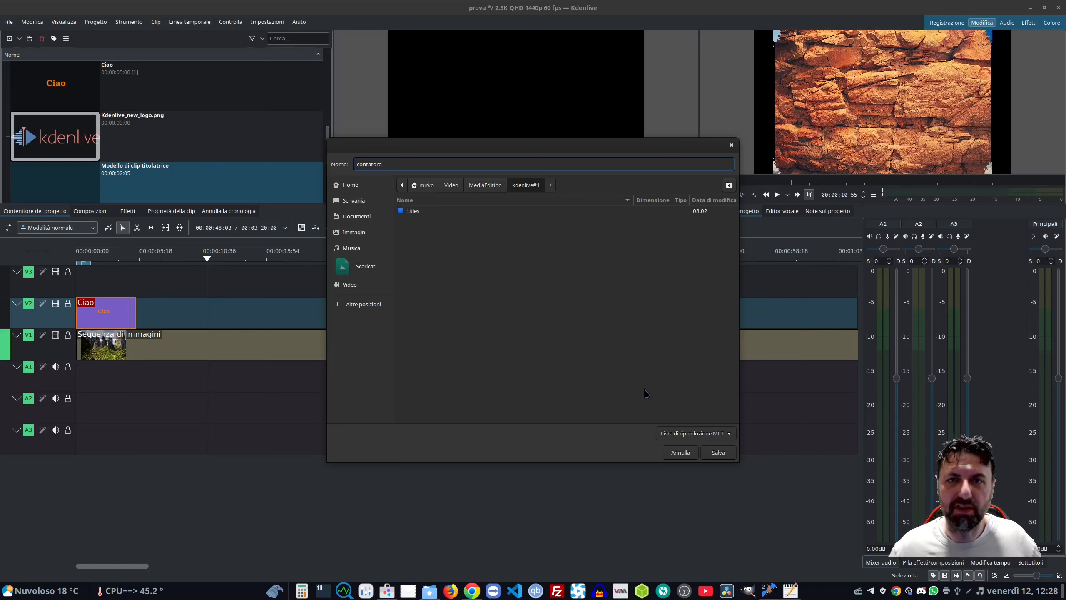
pyautogui.click(717, 452)
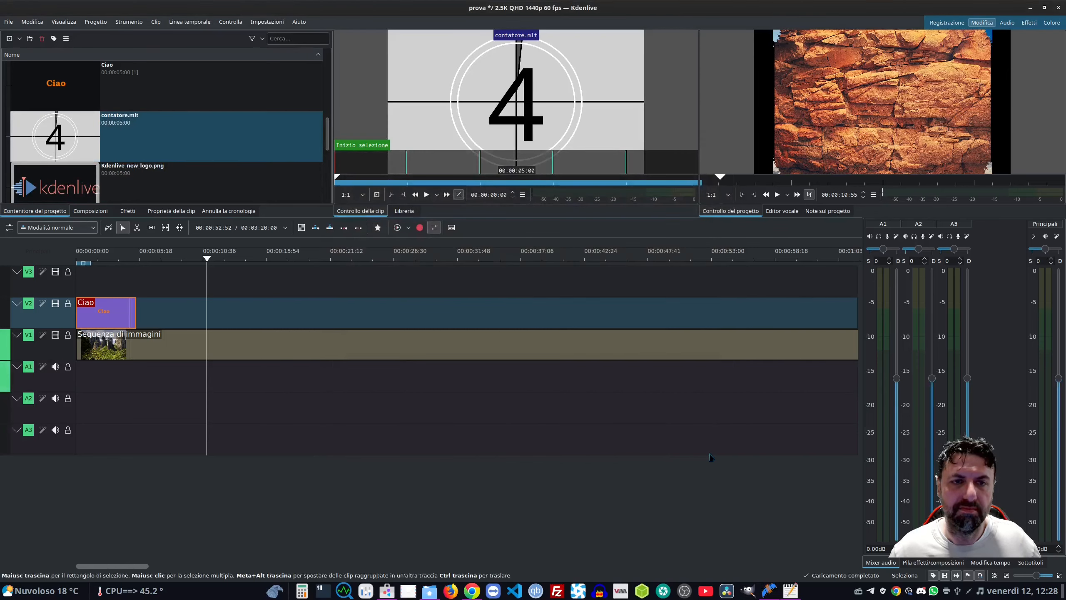
pyautogui.click(427, 195)
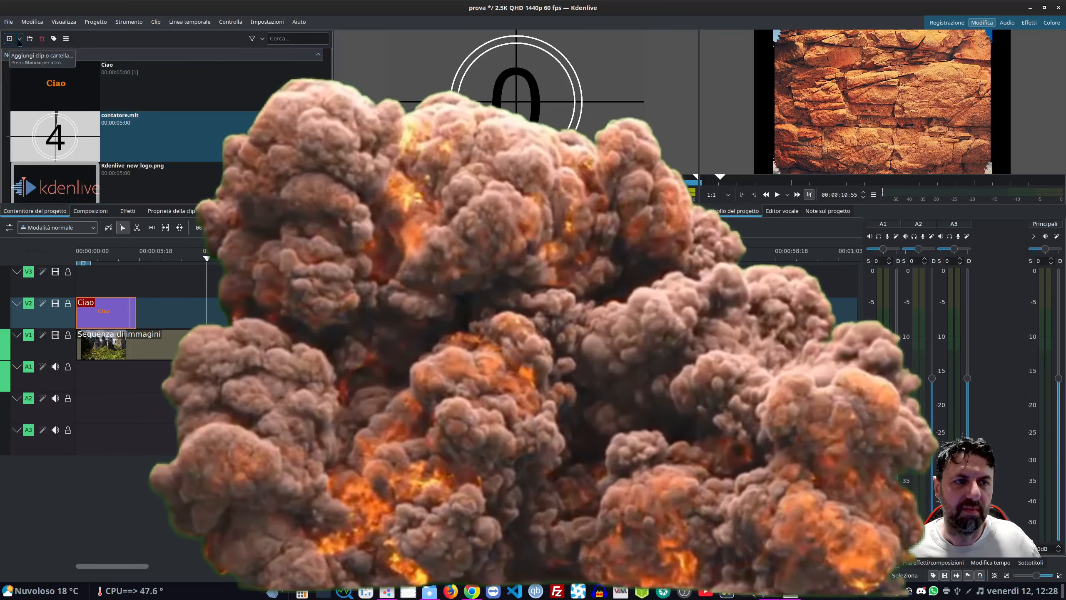
# Generate a Barre colore clip using the test-card pattern with a grid background, and save it as barre
pyautogui.click(19, 38)
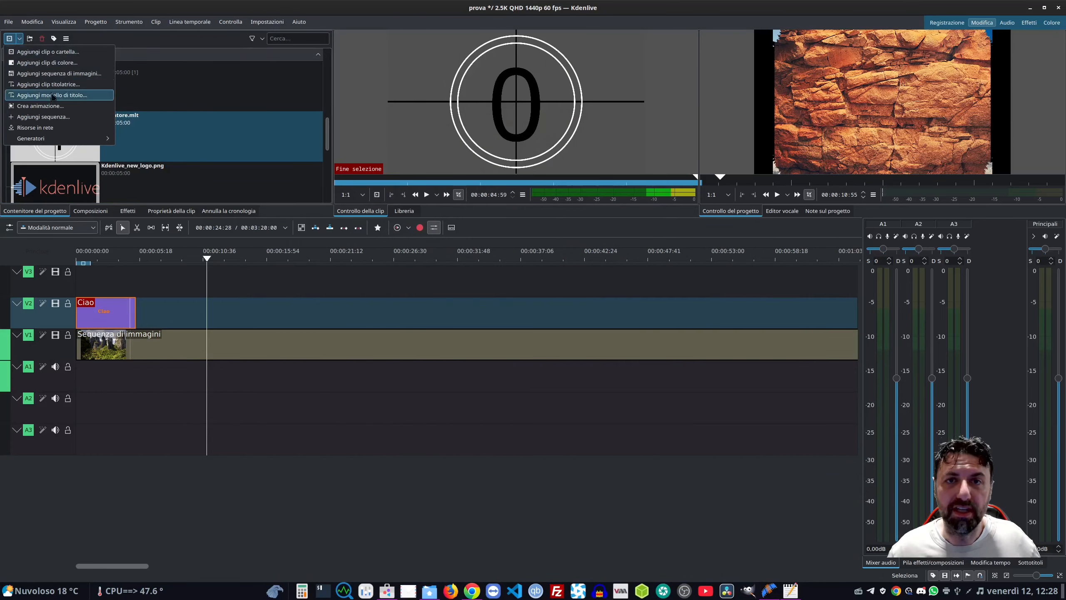
pyautogui.moveTo(72, 140)
pyautogui.click(154, 150)
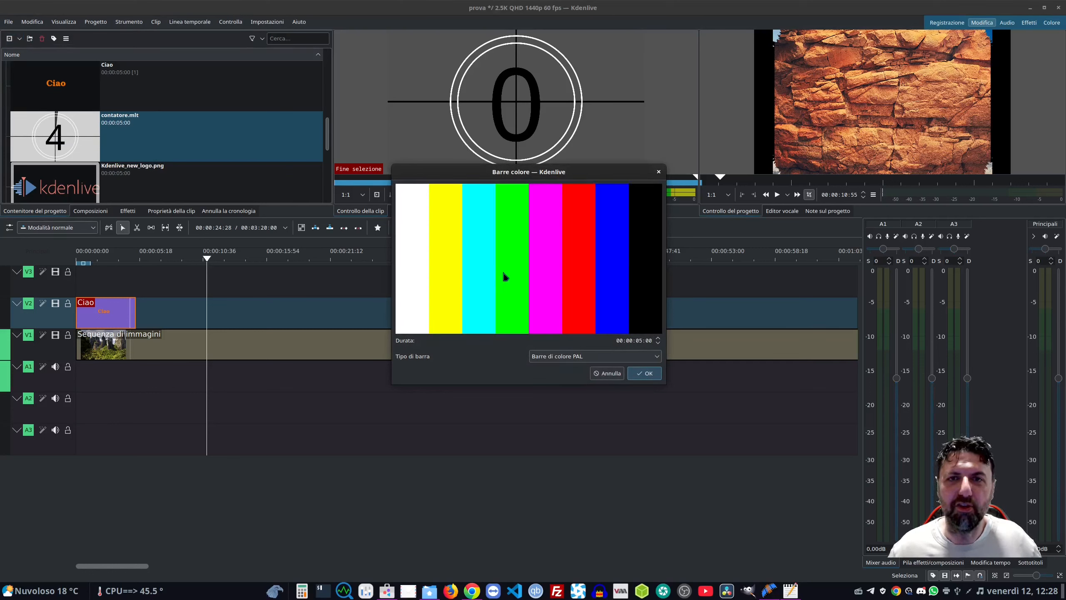
pyautogui.scroll(-2, 566, 358)
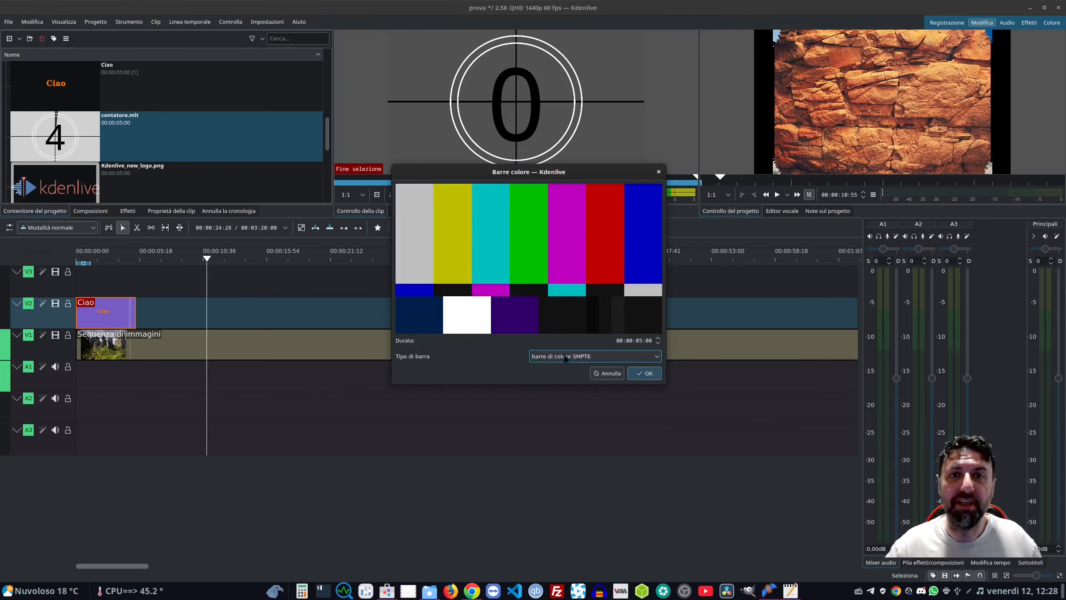
pyautogui.scroll(-1, 565, 357)
pyautogui.click(646, 373)
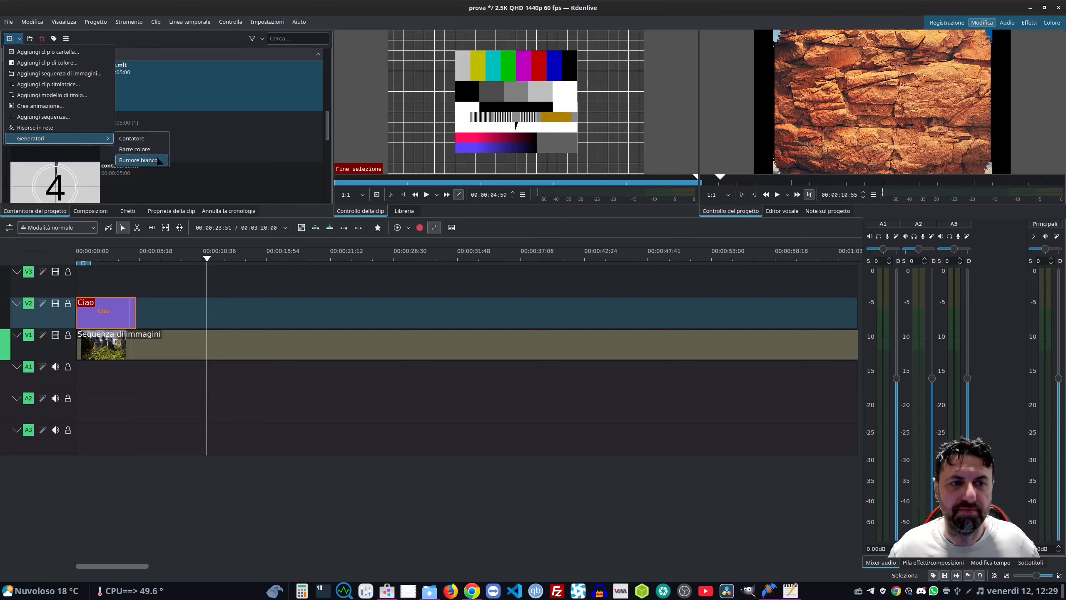
# Generate a Rumore bianco clip, save it as rumore, and play it briefly in the clip monitor
pyautogui.click(145, 161)
pyautogui.click(647, 367)
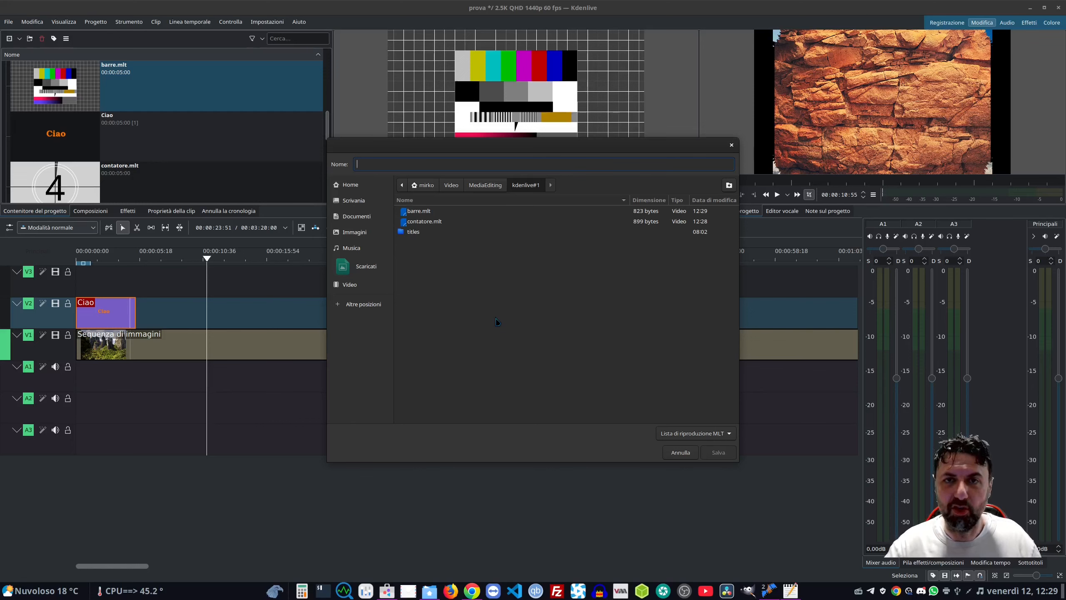
pyautogui.write('ru')
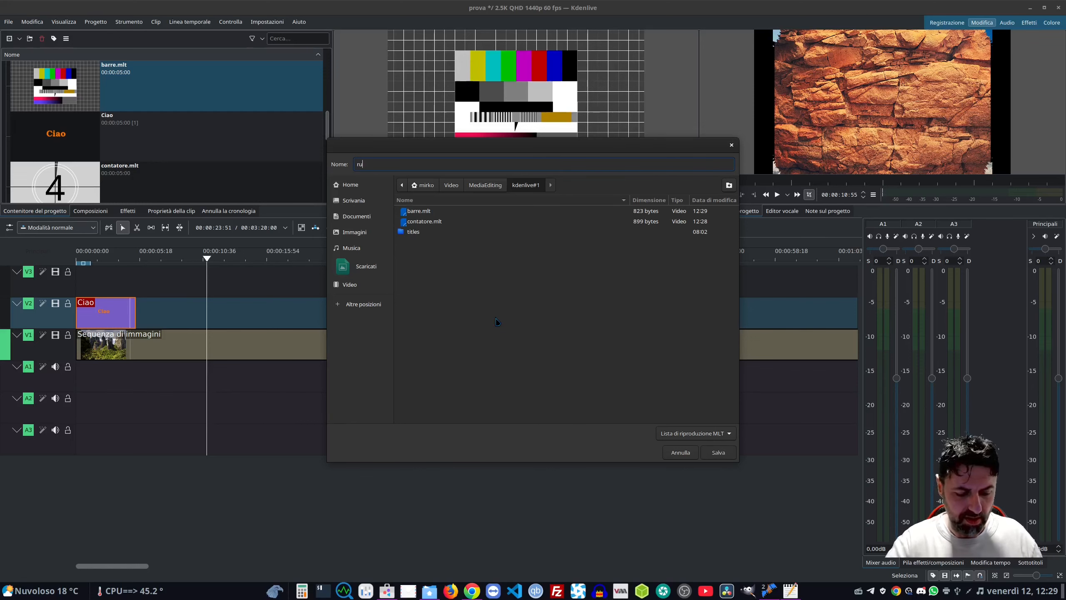
pyautogui.write('more')
pyautogui.click(718, 452)
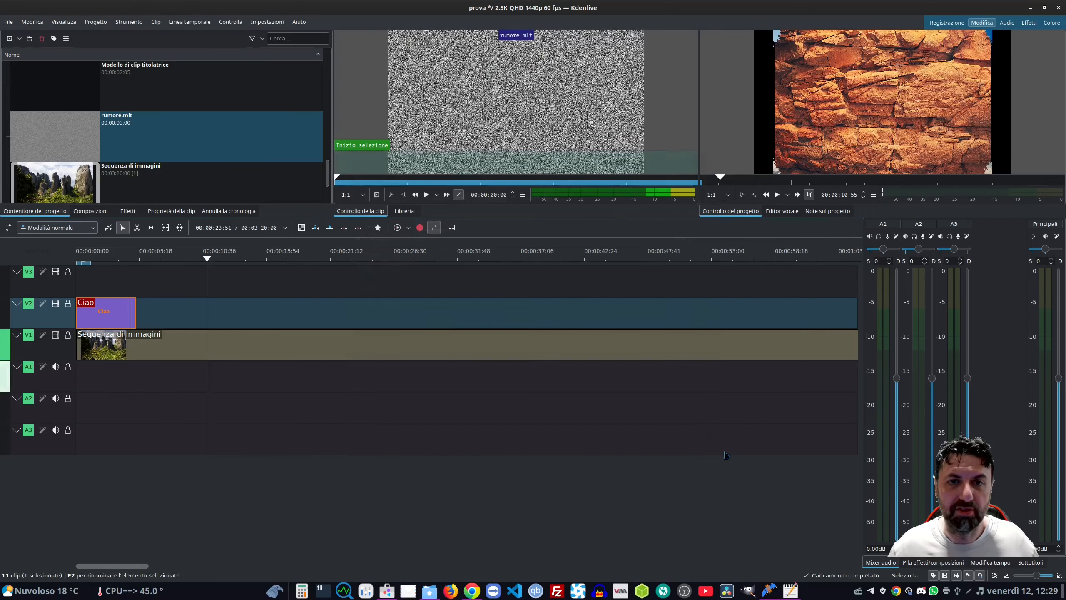
pyautogui.click(427, 195)
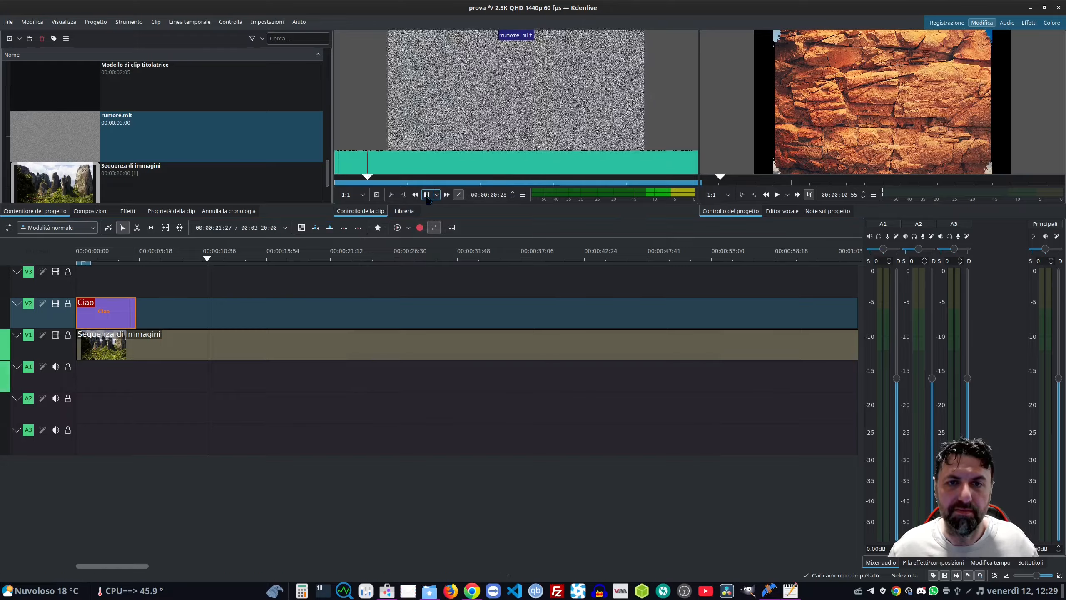
pyautogui.click(426, 195)
# Import celestiale.mp3 from the Sound Effect folder and Undeniable - Vibe Tracks.mp3 from the musiche folder into the project bin using the file manager
pyautogui.scroll(5, 114, 105)
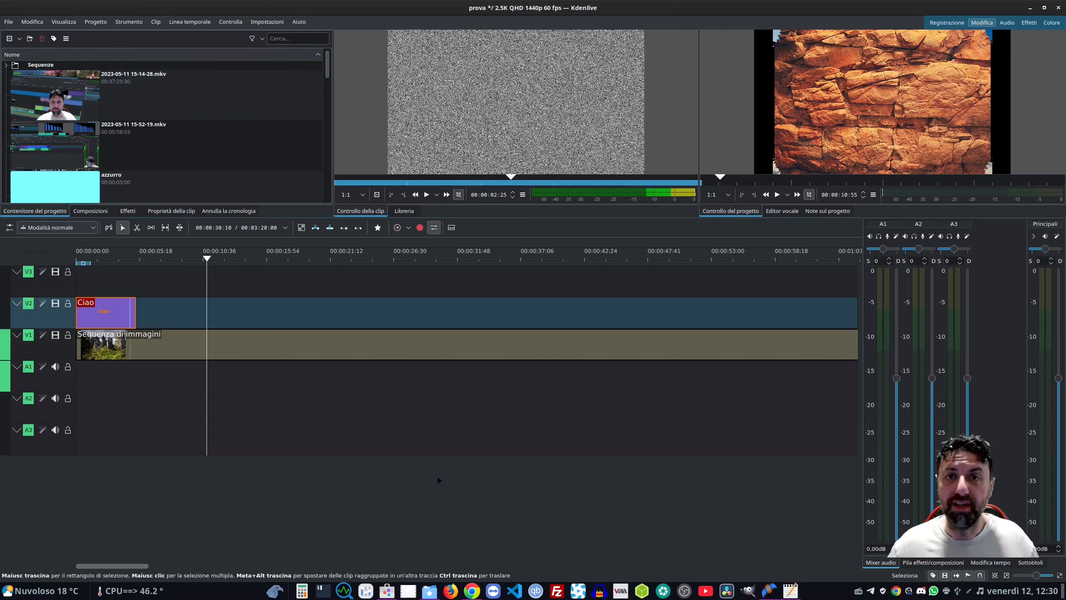
pyautogui.click(426, 561)
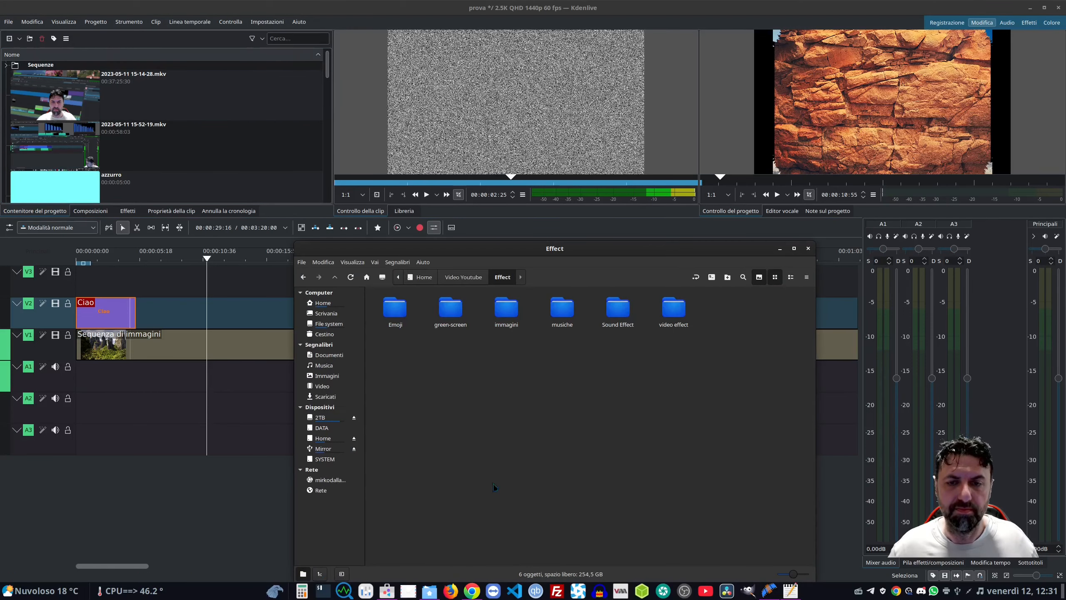
pyautogui.doubleClick(616, 309)
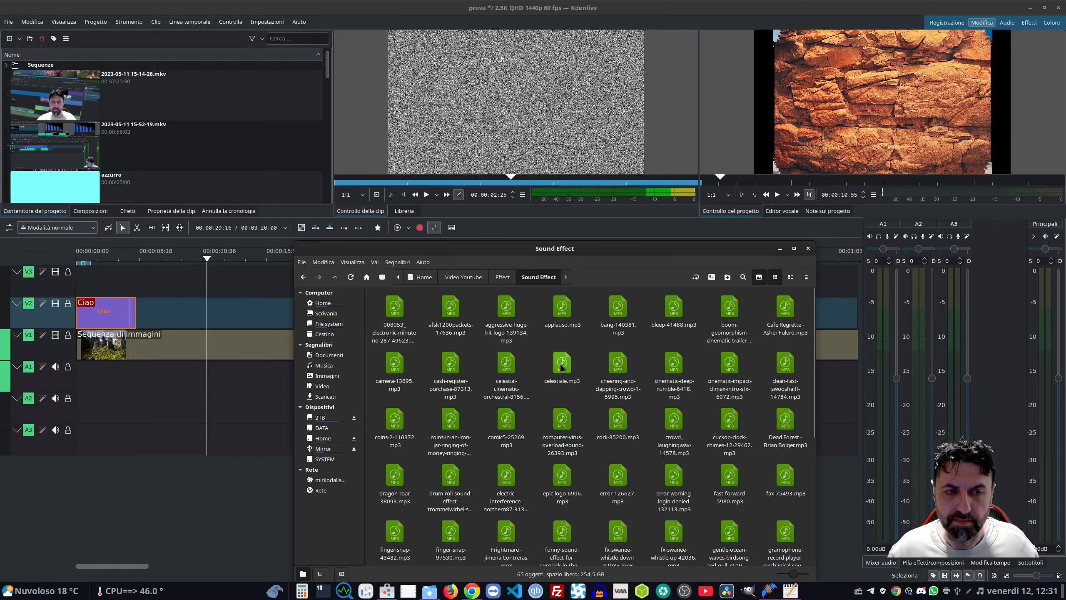
pyautogui.moveTo(563, 368); pyautogui.dragTo(191, 164)
pyautogui.click(303, 277)
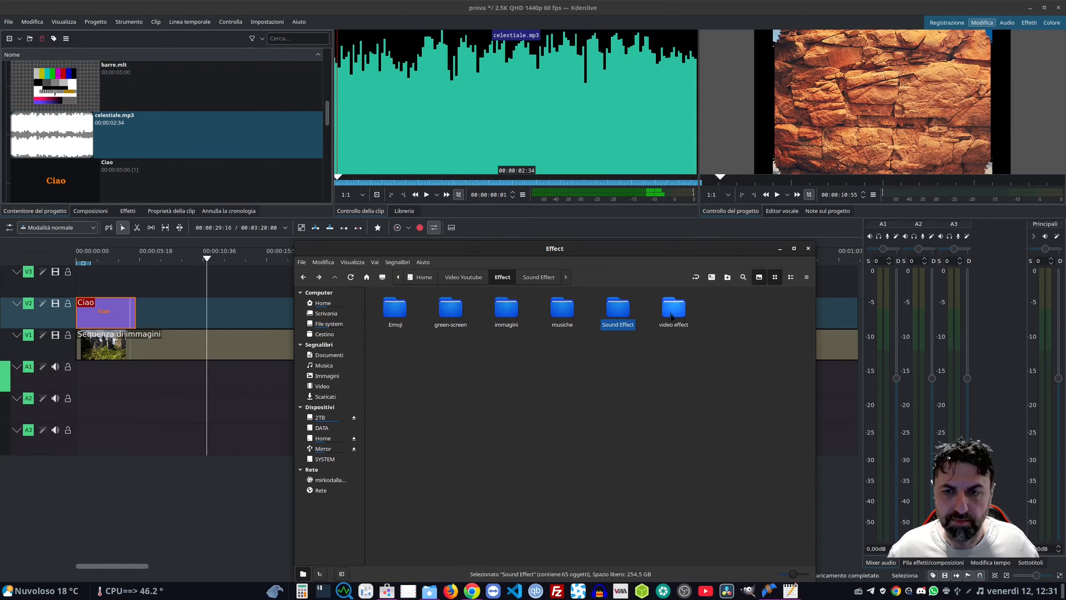
pyautogui.doubleClick(449, 322)
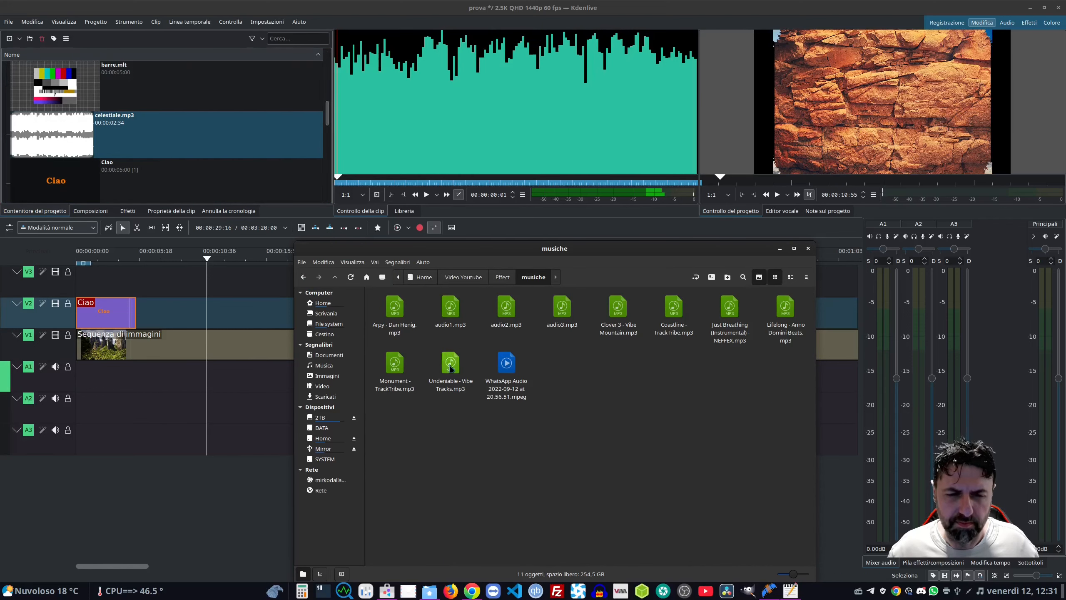
pyautogui.moveTo(451, 368); pyautogui.dragTo(202, 177)
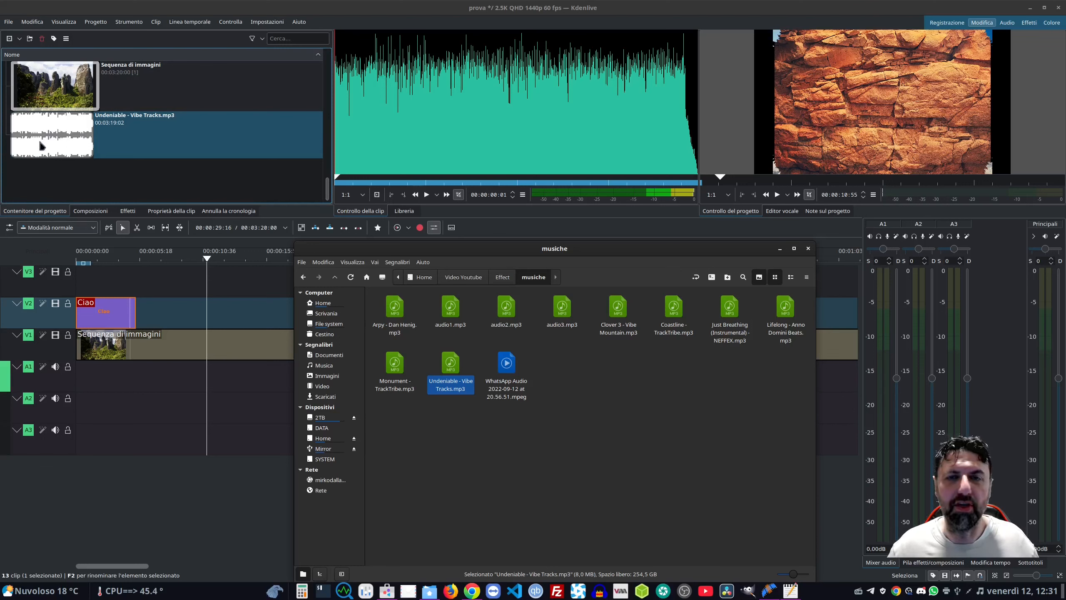
# Play Undeniable - Vibe Tracks.mp3 and celestiale.mp3 in the clip monitor, and look through the clips in the project bin
pyautogui.click(426, 194)
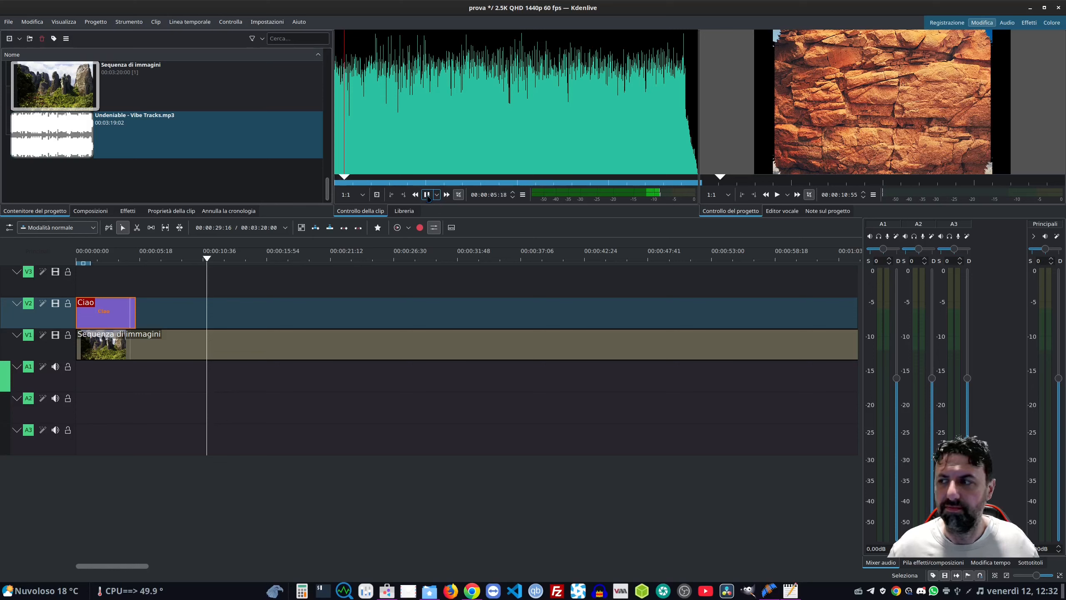
pyautogui.click(426, 194)
pyautogui.scroll(4, 124, 150)
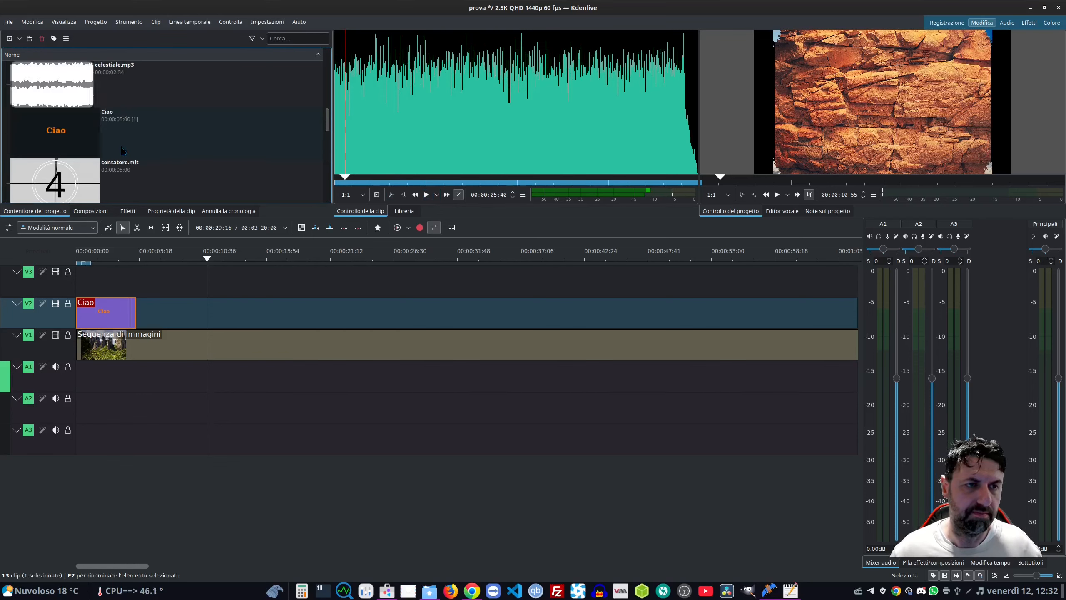
pyautogui.click(124, 84)
pyautogui.click(423, 196)
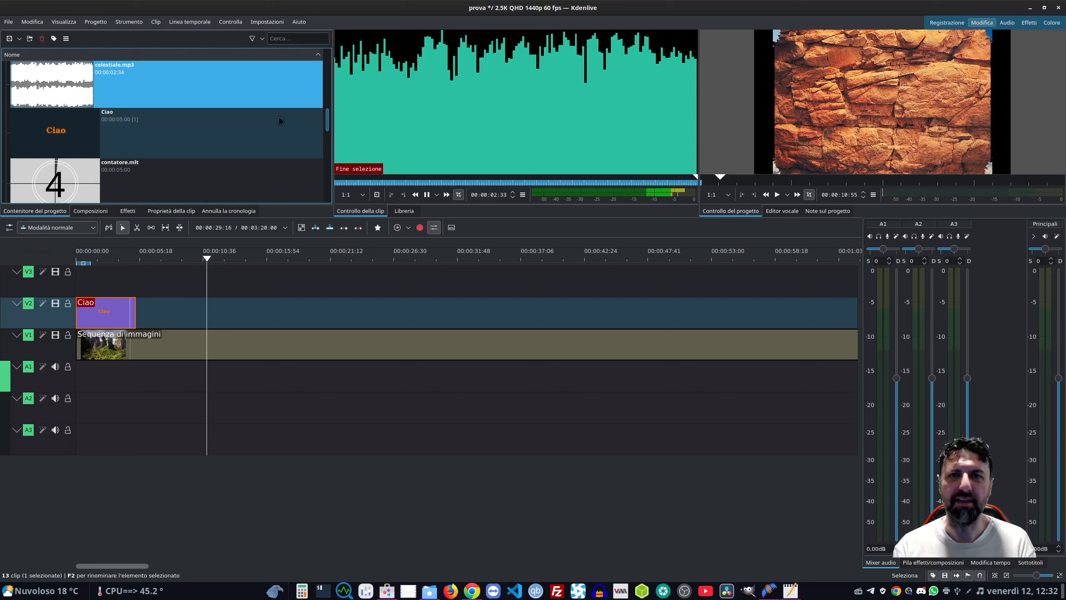
pyautogui.scroll(-5, 281, 120)
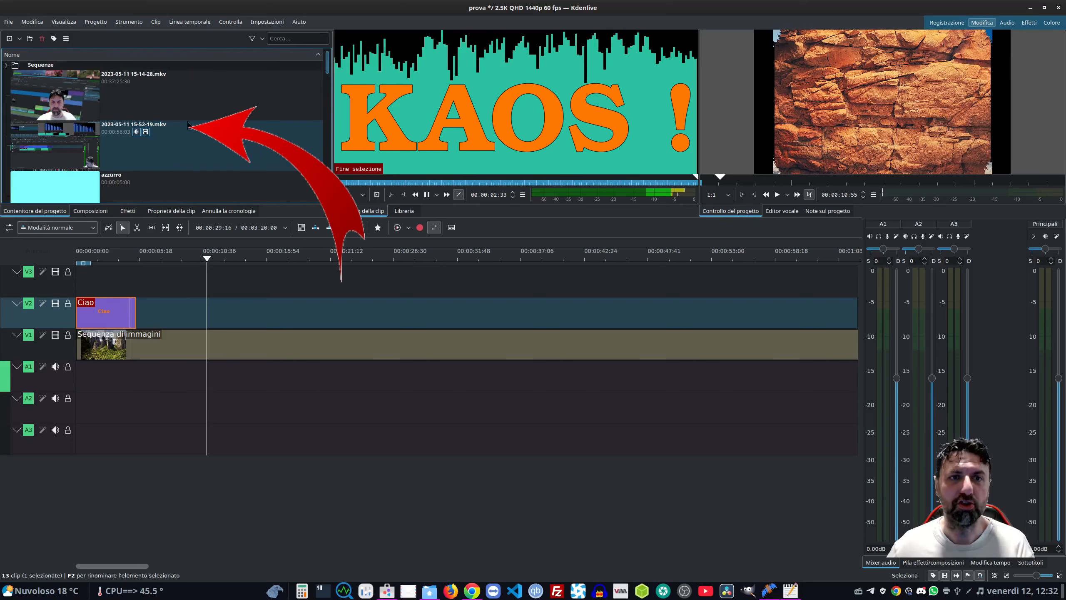
pyautogui.scroll(6, 188, 127)
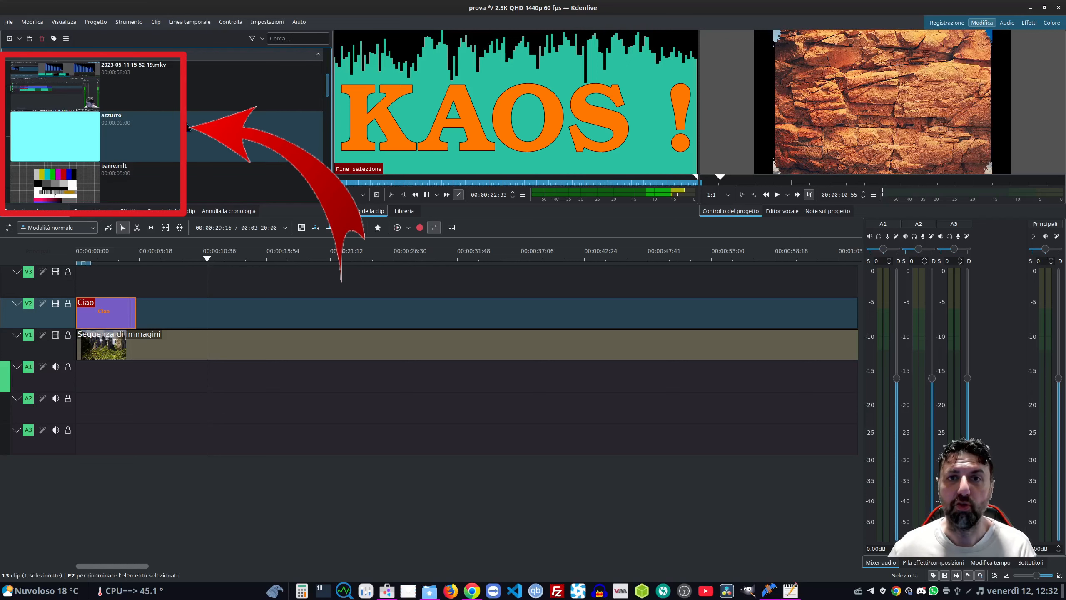
pyautogui.scroll(-2, 188, 127)
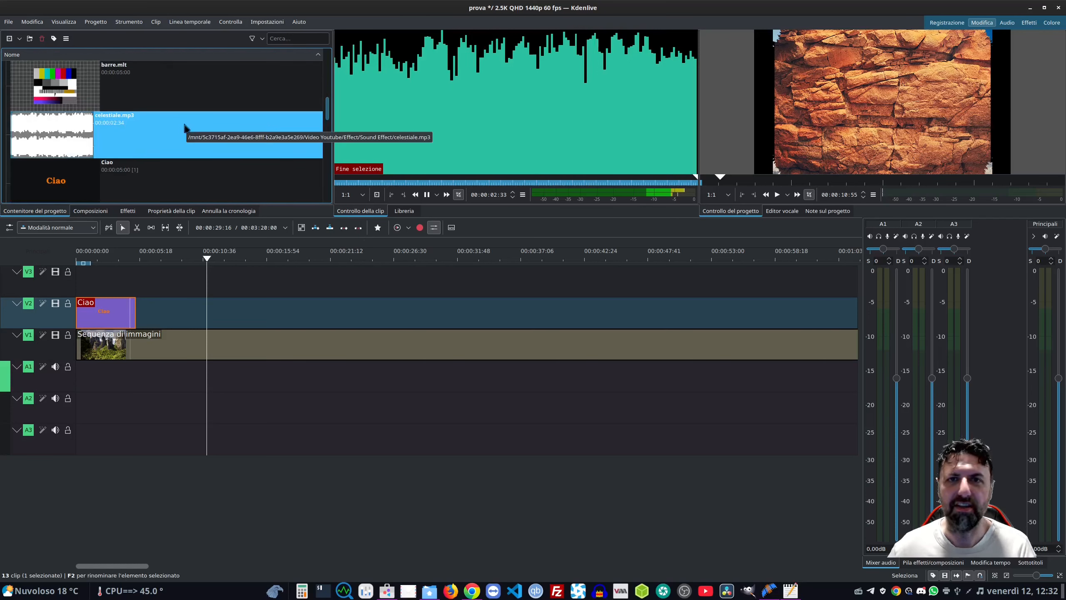
pyautogui.scroll(-4, 185, 127)
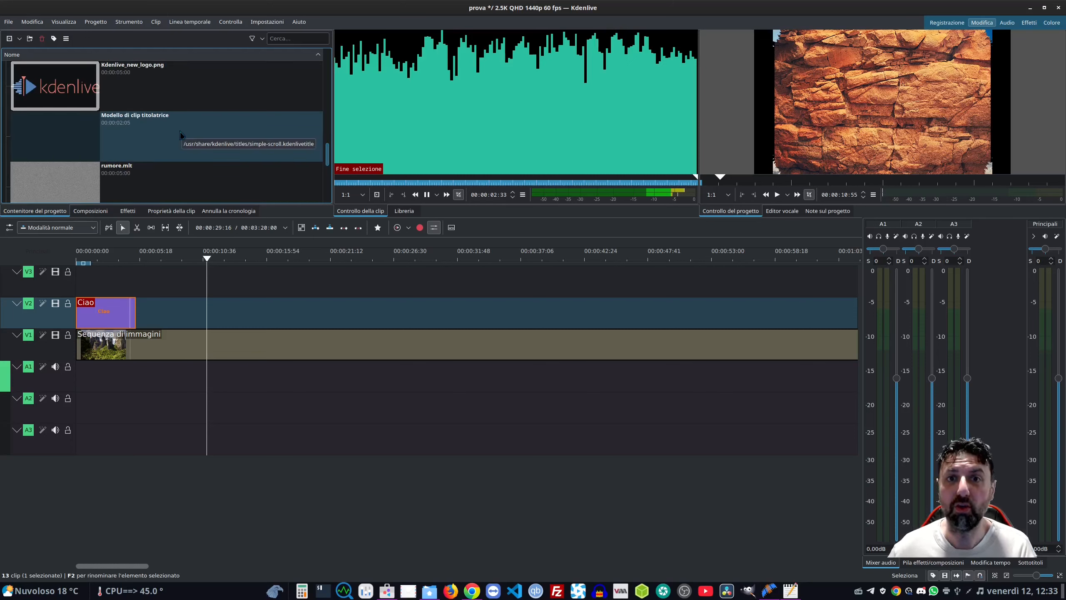
pyautogui.scroll(5, 168, 126)
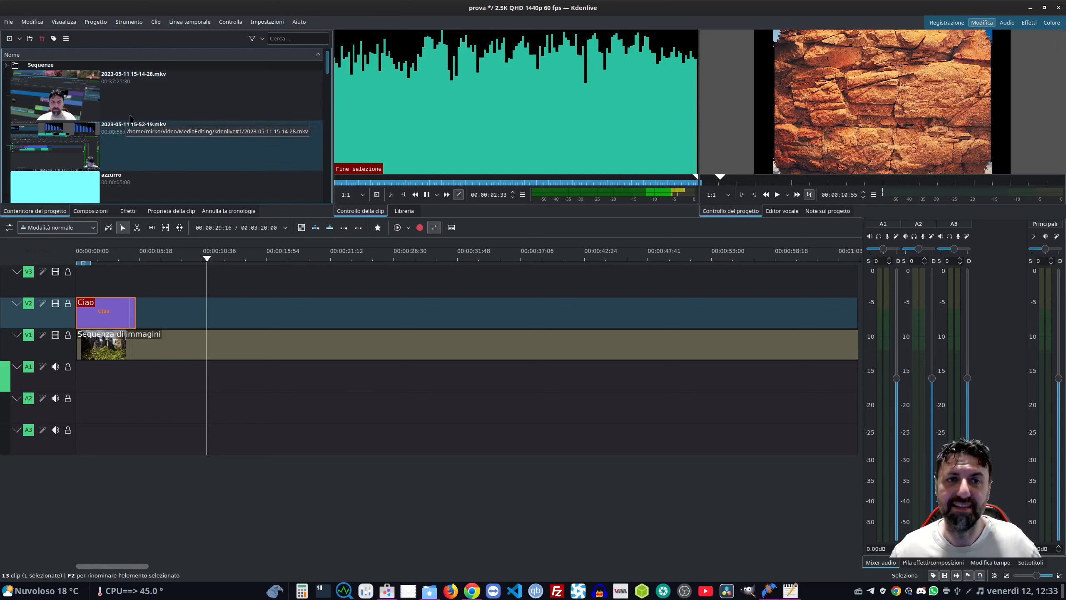
# Create a folder named "mie registrazioni" in the project bin
pyautogui.click(30, 38)
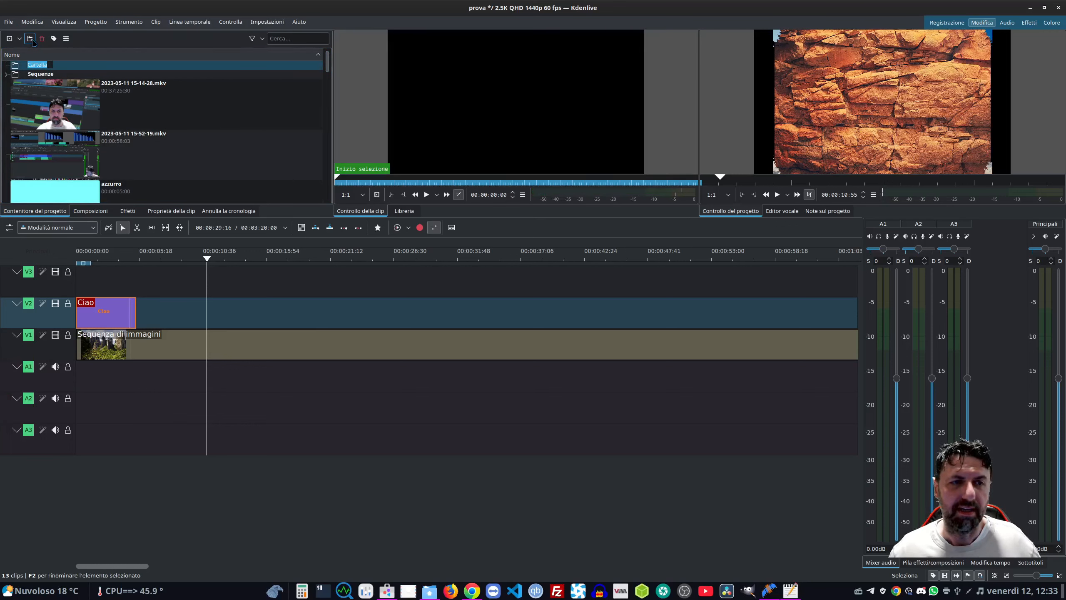
pyautogui.press('BackSpace')
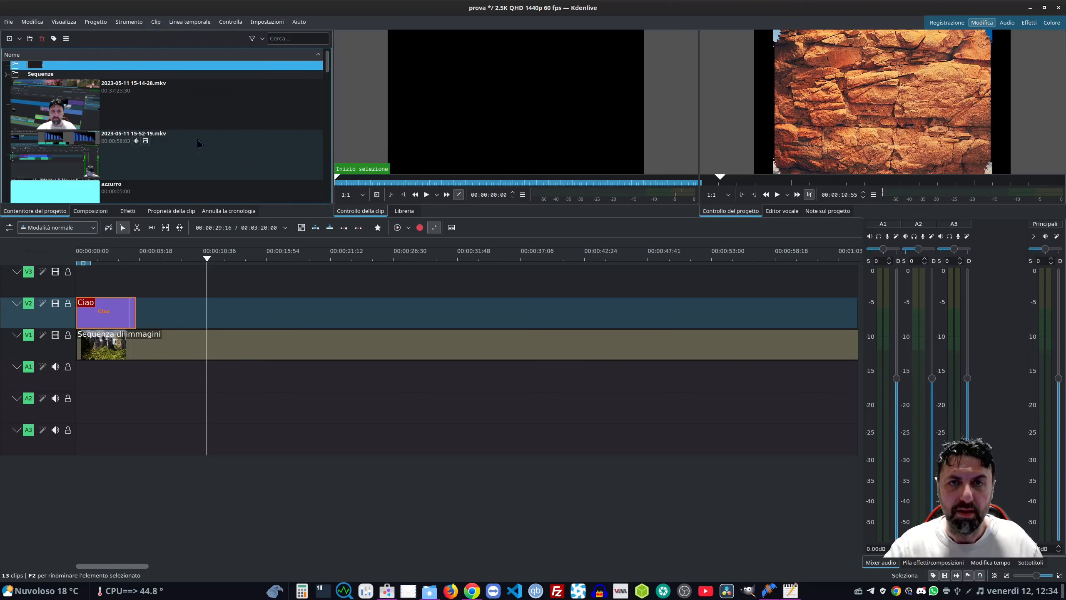
pyautogui.write('mie registr')
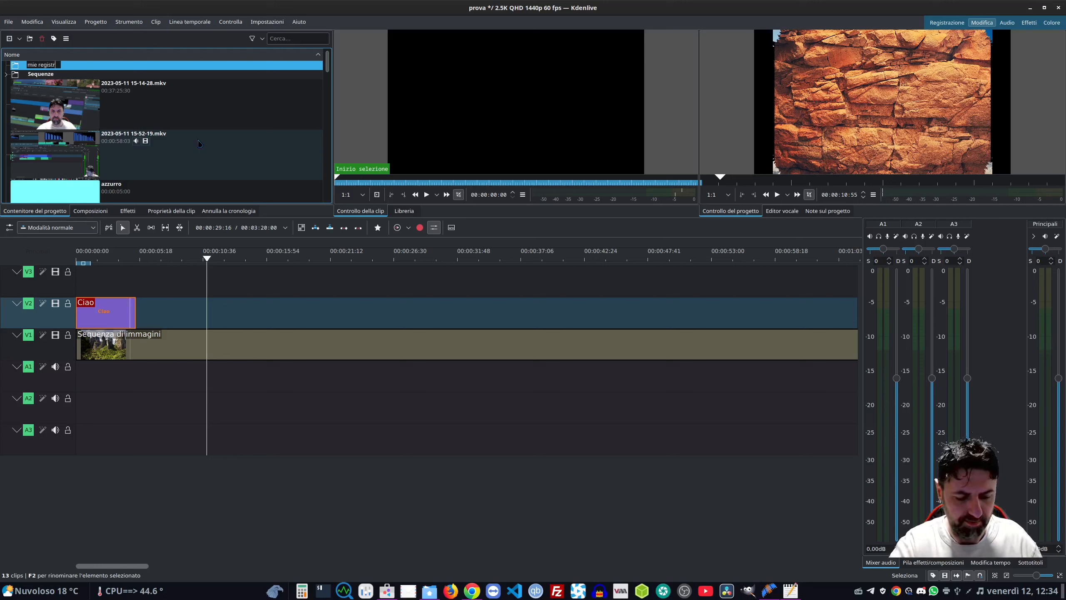
pyautogui.write('azioni')
pyautogui.press('Return')
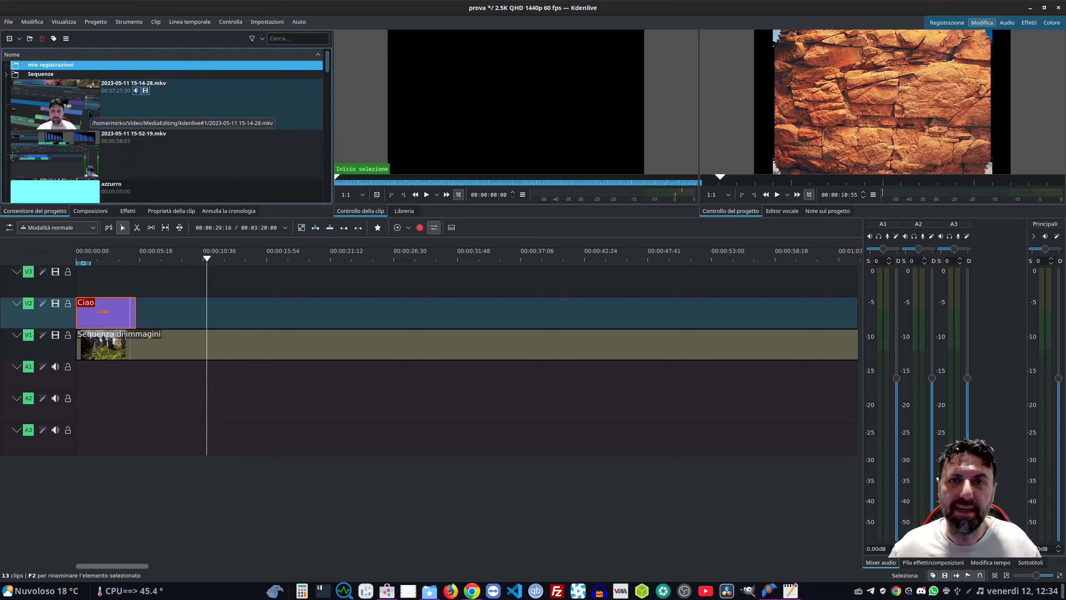
# Move the two .mkv recordings into the "mie registrazioni" folder, and file azzurro and barre.mlt in a new folder named "generatori"
pyautogui.moveTo(87, 110); pyautogui.dragTo(70, 69)
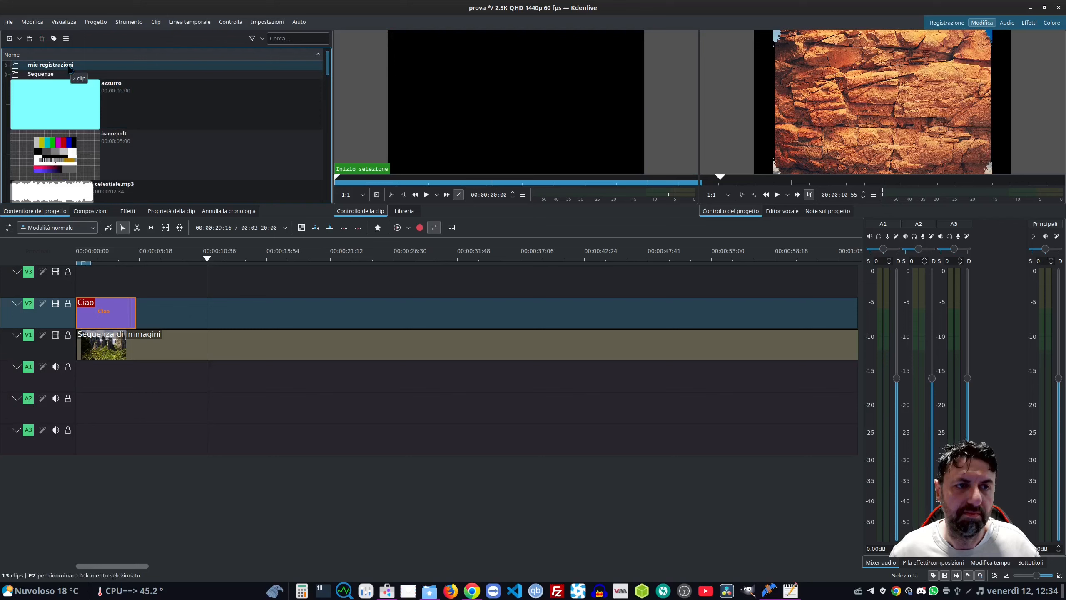
pyautogui.click(31, 38)
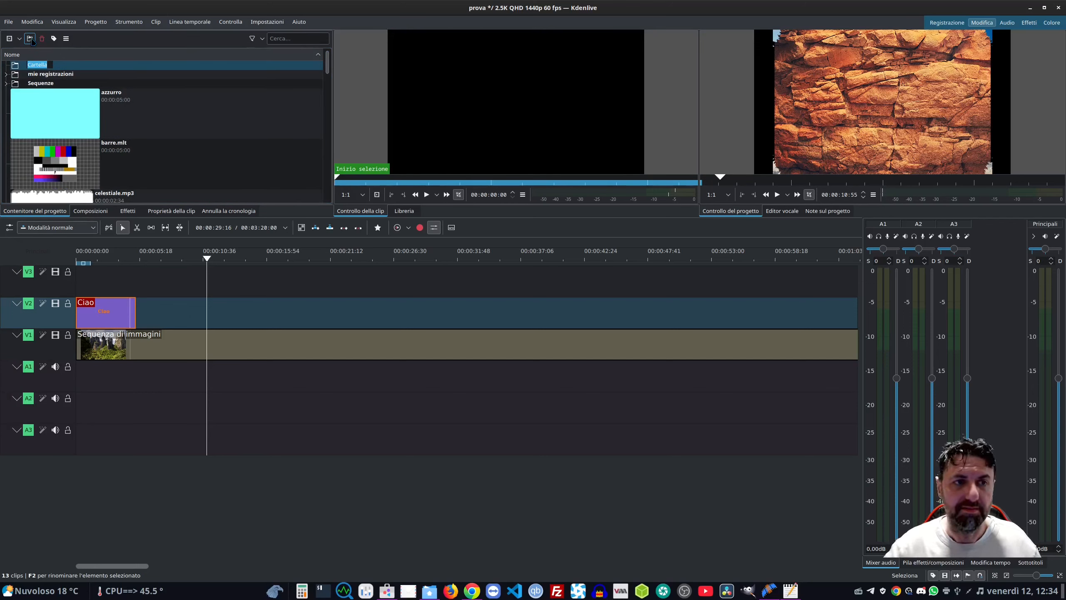
pyautogui.write('ge')
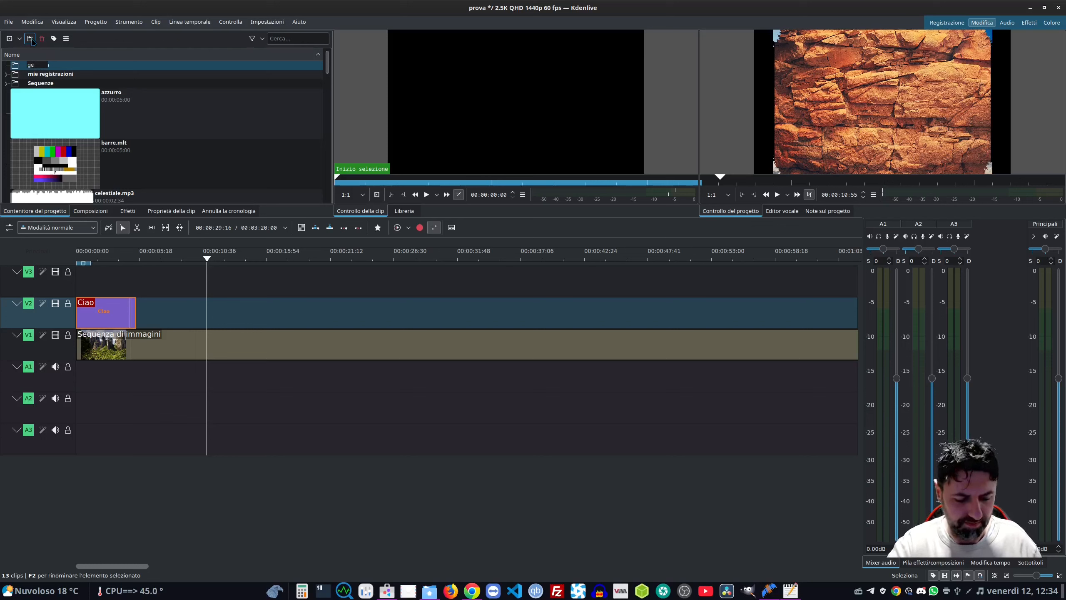
pyautogui.write('neratori')
pyautogui.moveTo(61, 100); pyautogui.dragTo(59, 72)
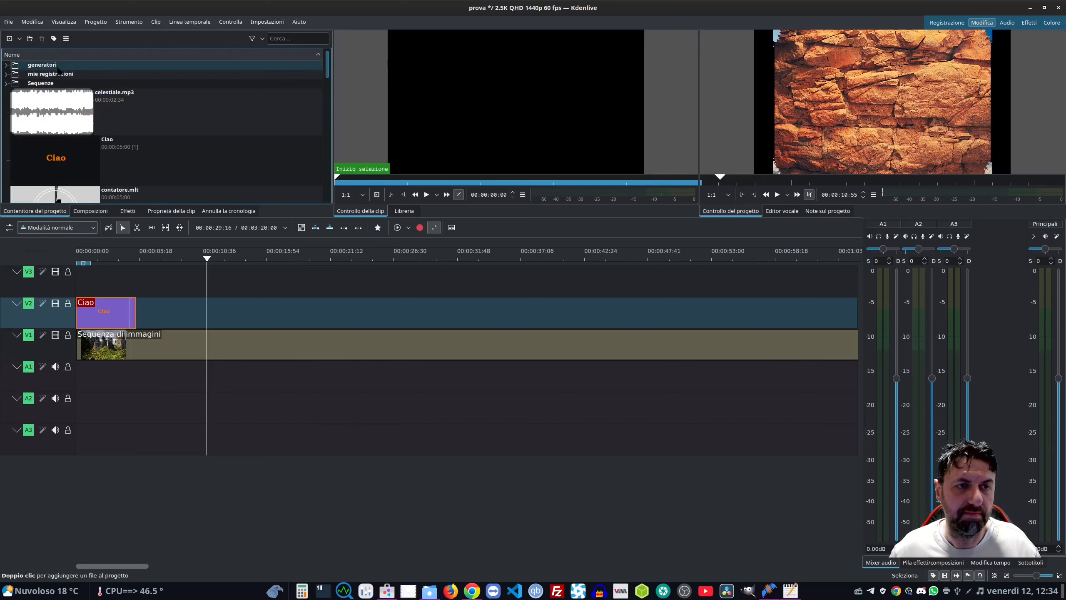
# Create a folder named "Titoli" in the project bin and move the Ciao title clip into it
pyautogui.click(30, 38)
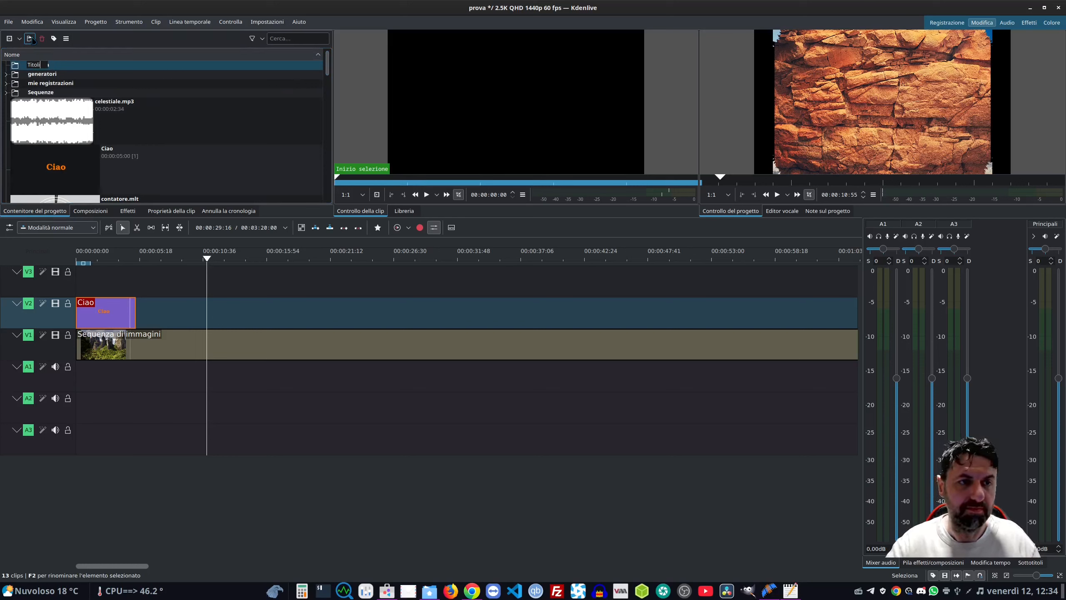
pyautogui.press('Return')
pyautogui.moveTo(51, 161); pyautogui.dragTo(47, 92)
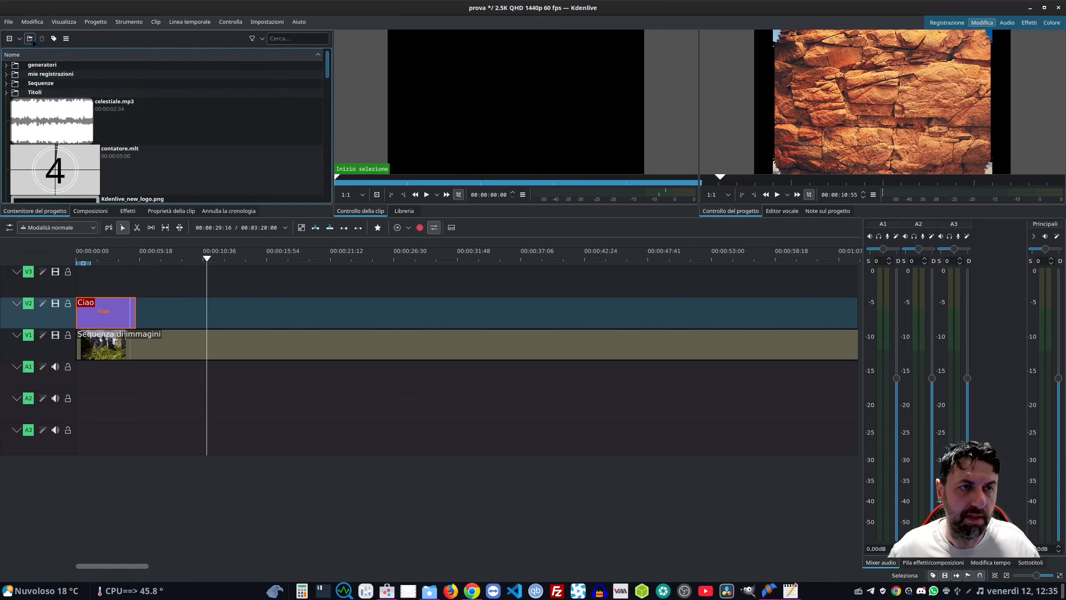
# Create a folder named "Audio", moving celestiale.mp3 into it and contatore.mlt into the generatori folder
pyautogui.click(31, 39)
pyautogui.write('Audio')
pyautogui.press('Return')
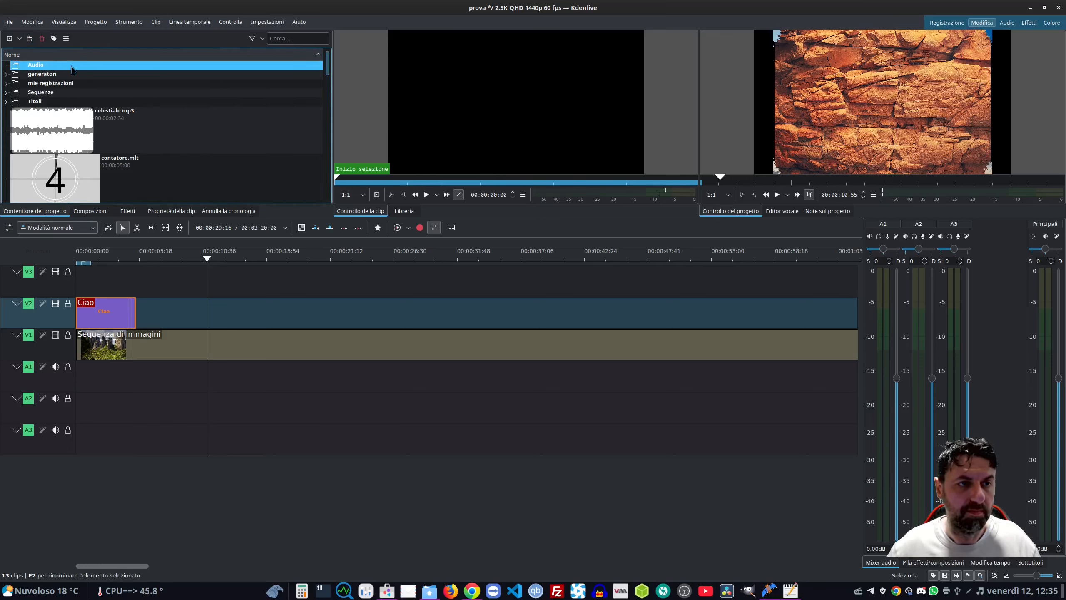
pyautogui.moveTo(72, 122); pyautogui.dragTo(62, 93)
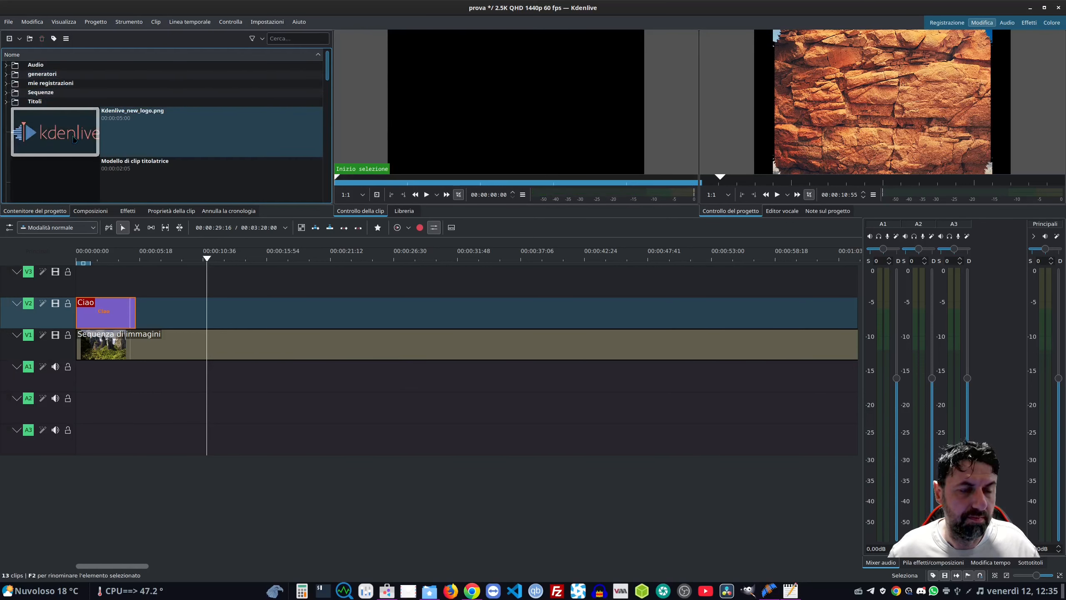
# Create a folder named "immagini" in the project bin and move Kdenlive_new_logo.png into it
pyautogui.click(30, 39)
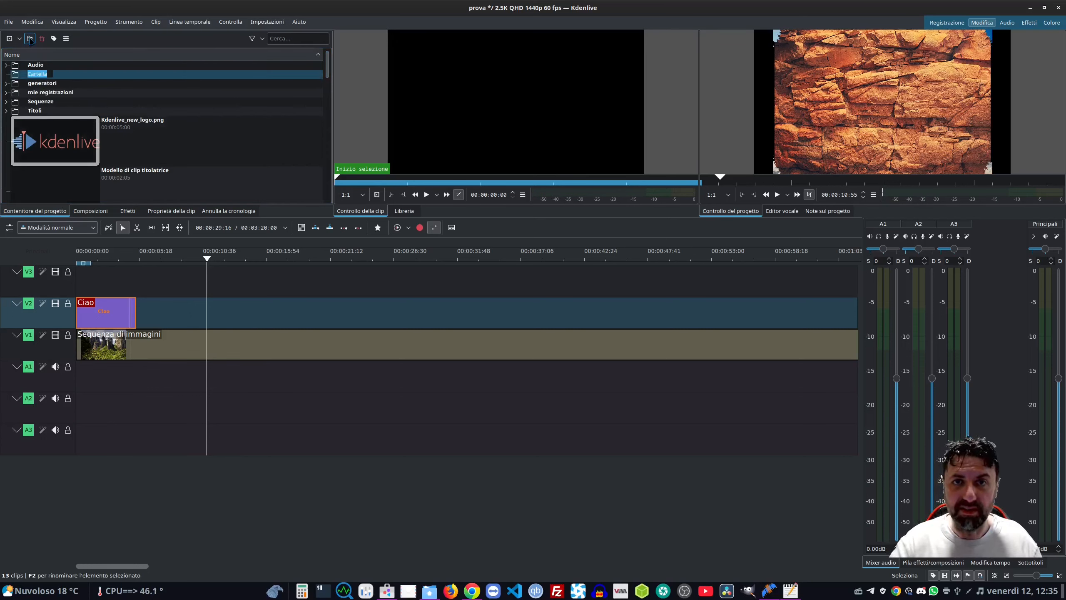
pyautogui.write('immagini')
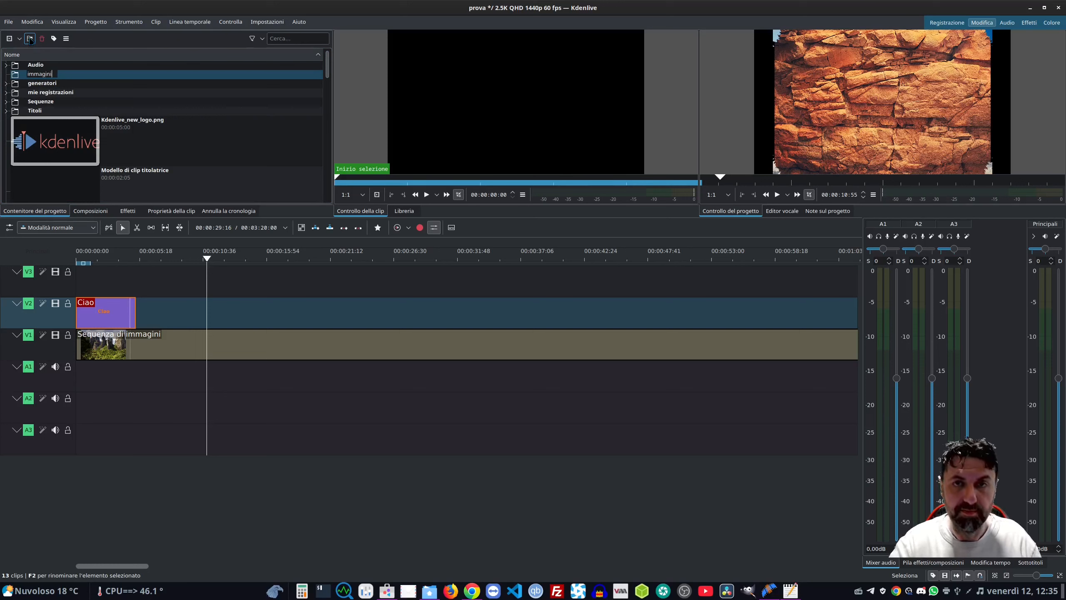
pyautogui.press('Return')
pyautogui.click(52, 134)
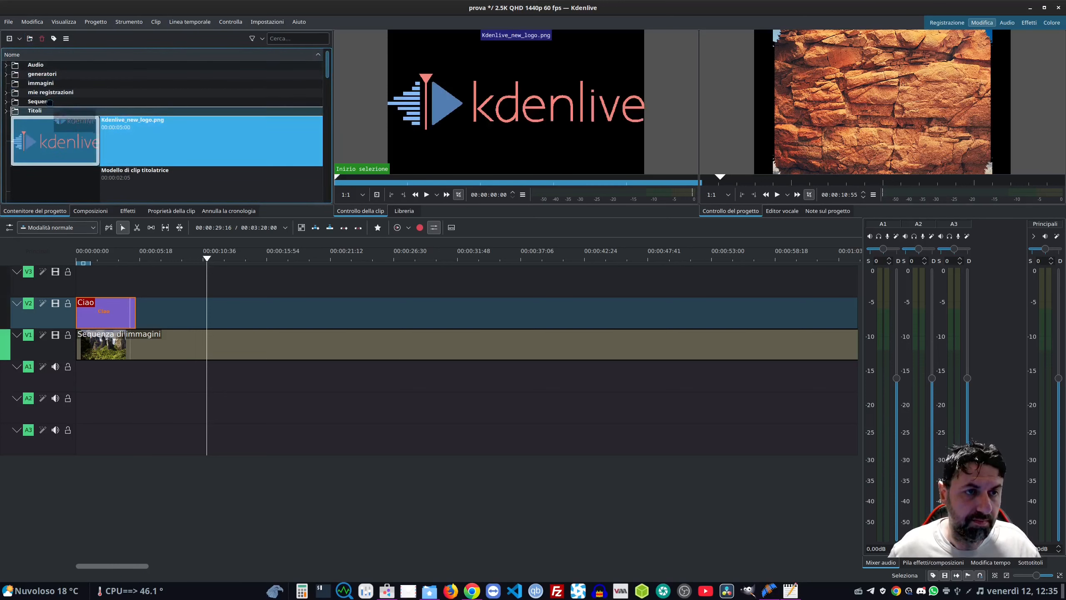
# File the remaining clips: the title template in Titoli, rumore.mlt in generatori, the image sequence in immagini, and Undeniable - Vibe Tracks.mp3 in Audio
pyautogui.press('Down')
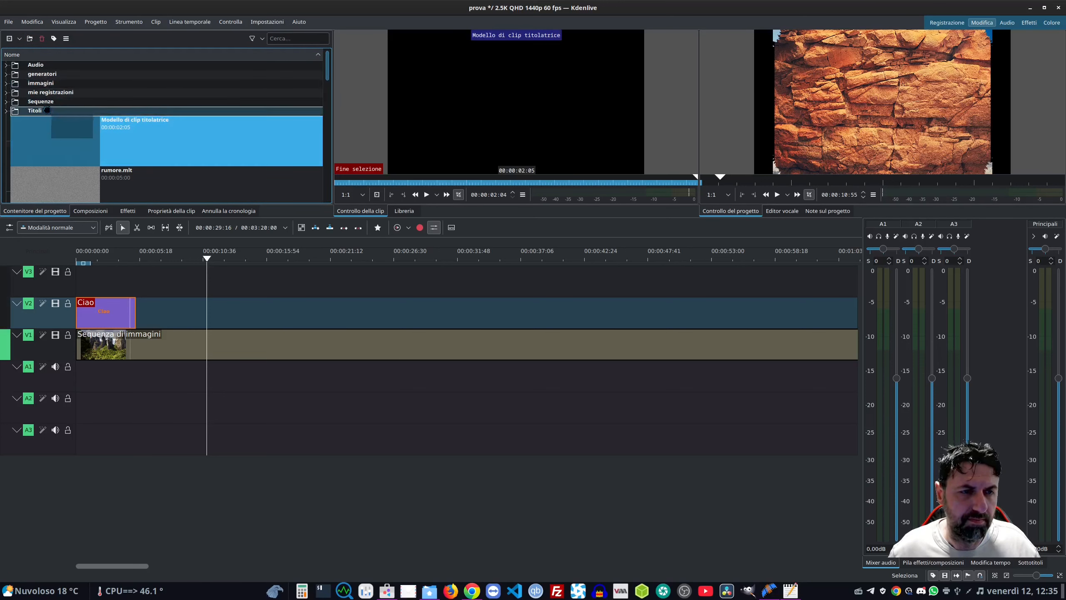
pyautogui.press('Down')
pyautogui.moveTo(64, 102); pyautogui.dragTo(64, 78)
pyautogui.moveTo(78, 131); pyautogui.dragTo(61, 65)
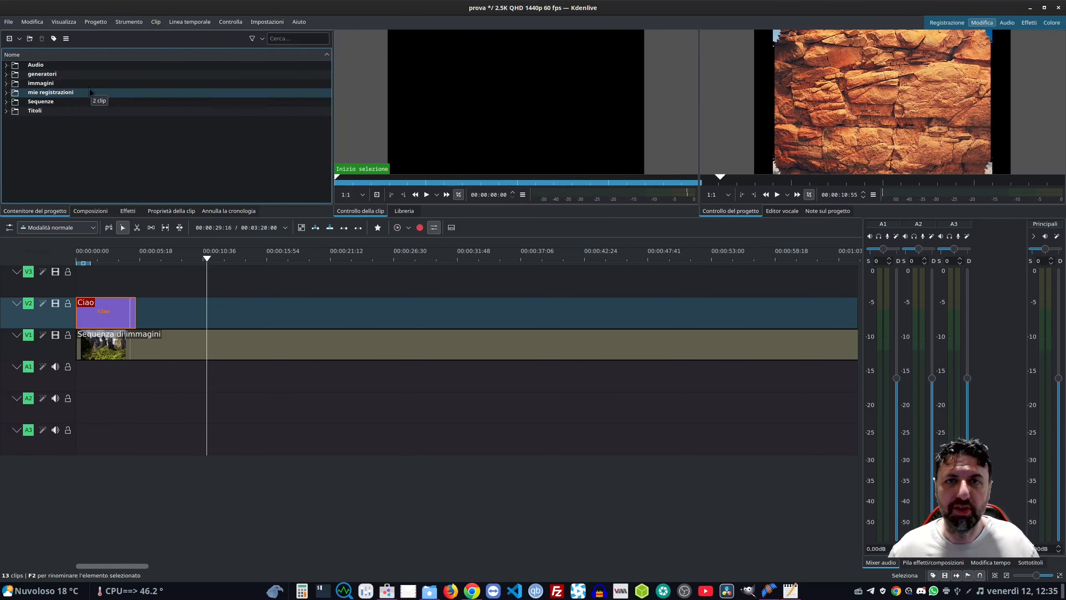
# Expand and collapse the Audio and immagini folders to check their contents
pyautogui.click(6, 65)
pyautogui.click(6, 65)
pyautogui.click(5, 84)
pyautogui.click(6, 84)
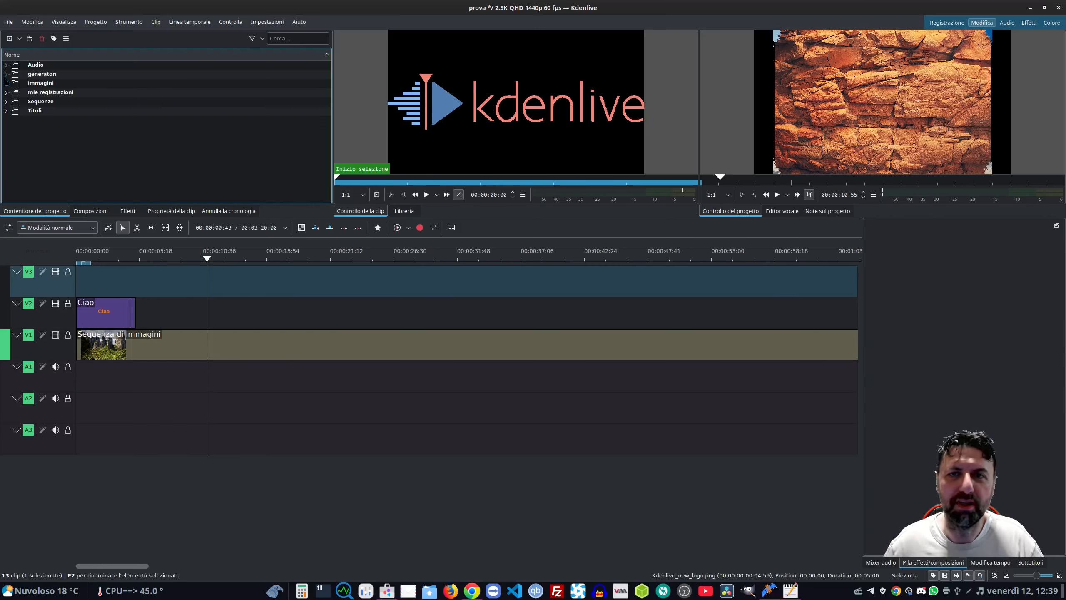
# Delete the azzurro color clip from the generatori folder
pyautogui.click(5, 73)
pyautogui.click(63, 116)
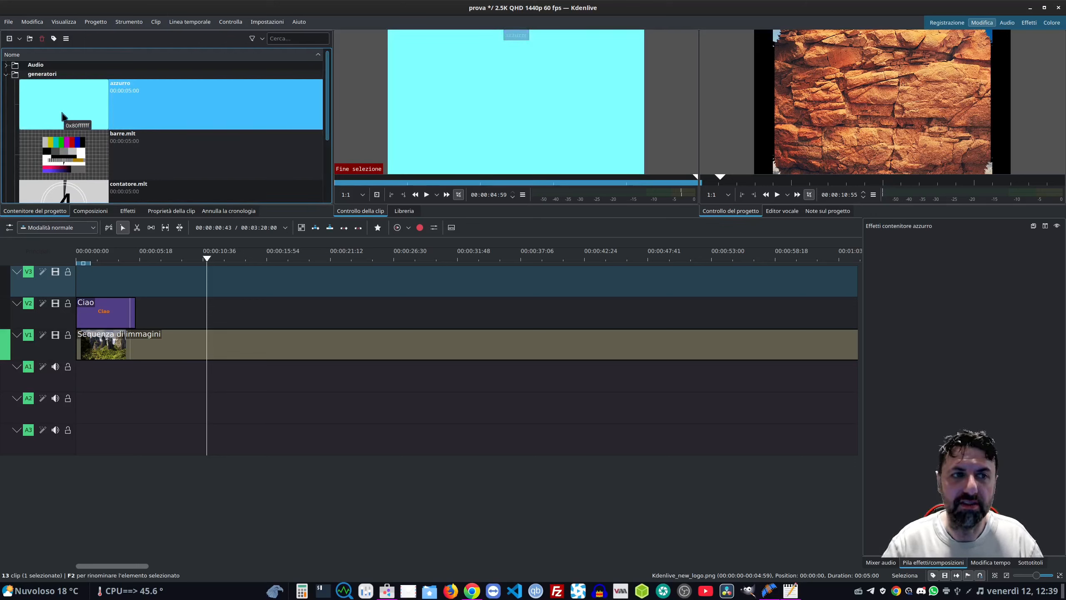
pyautogui.click(41, 42)
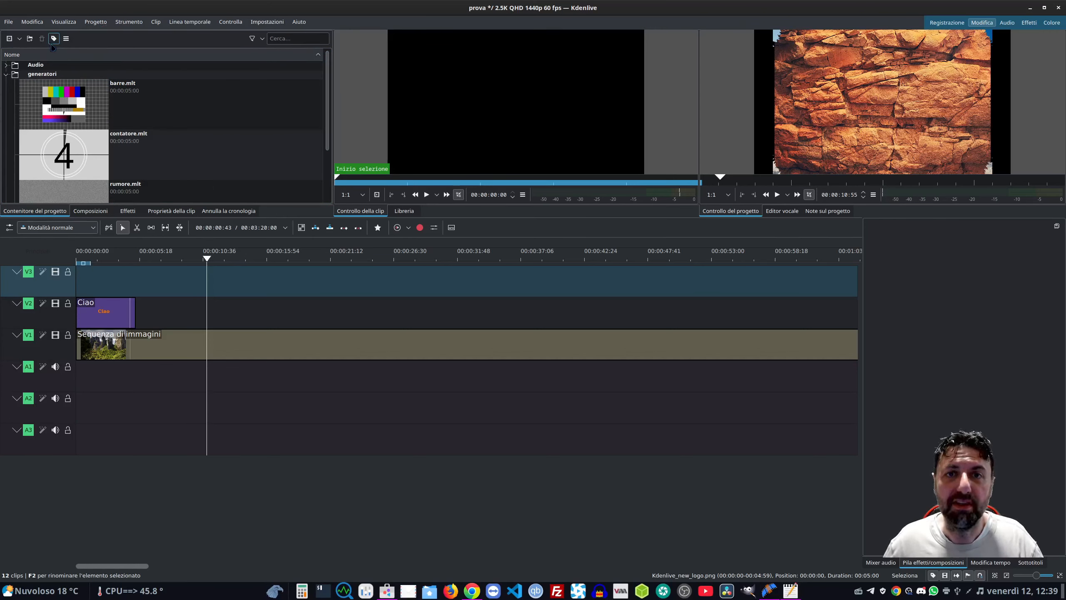
# Show the bin's color tags and apply the Blu tag to Kdenlive_new_logo.png and the immagini folder
pyautogui.click(53, 40)
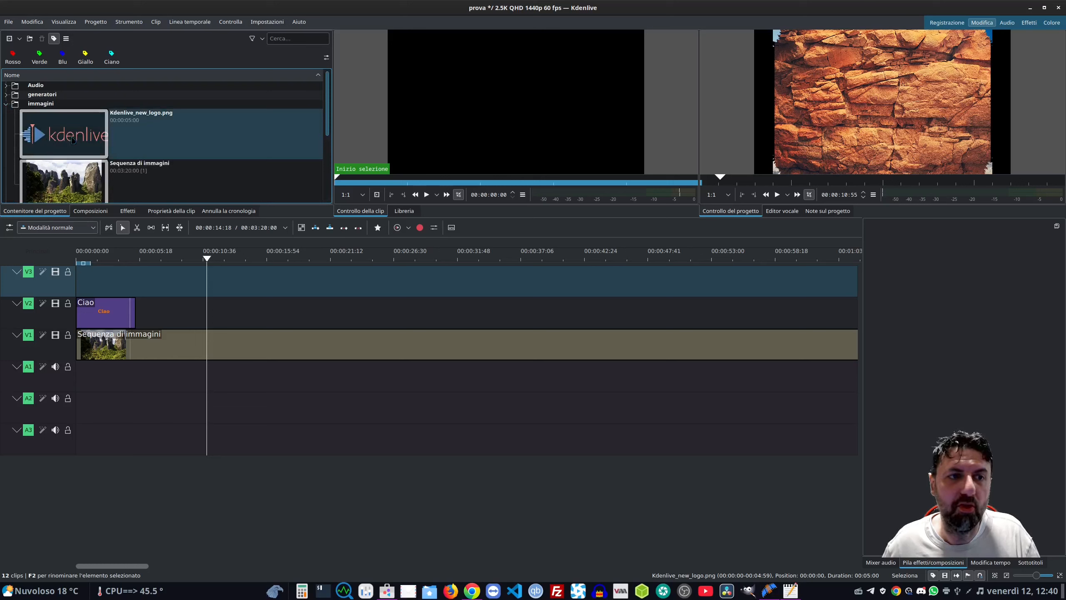
pyautogui.click(74, 133)
pyautogui.click(62, 57)
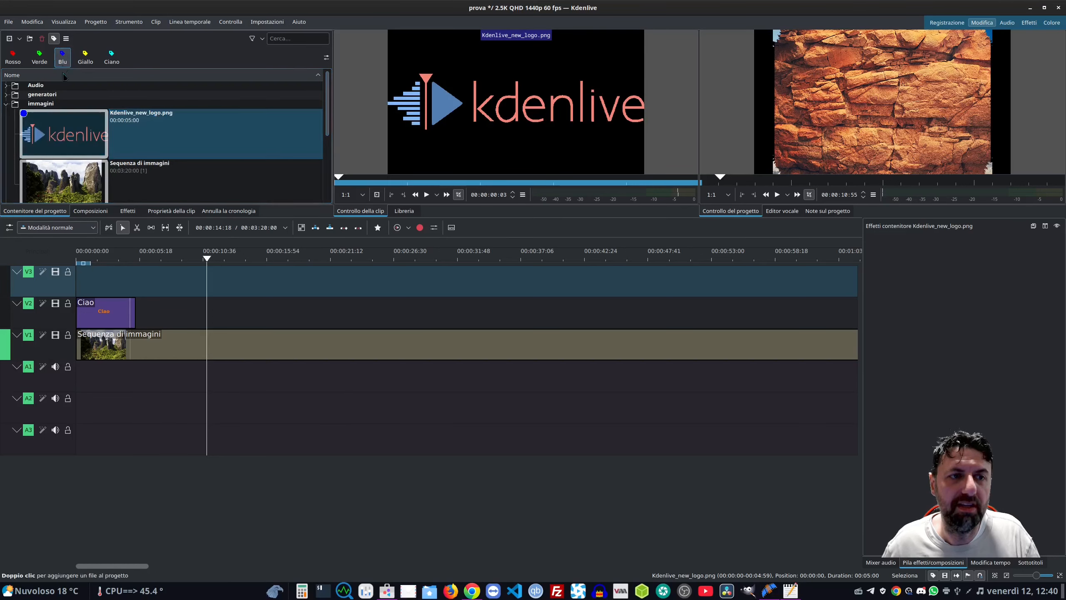
pyautogui.click(49, 104)
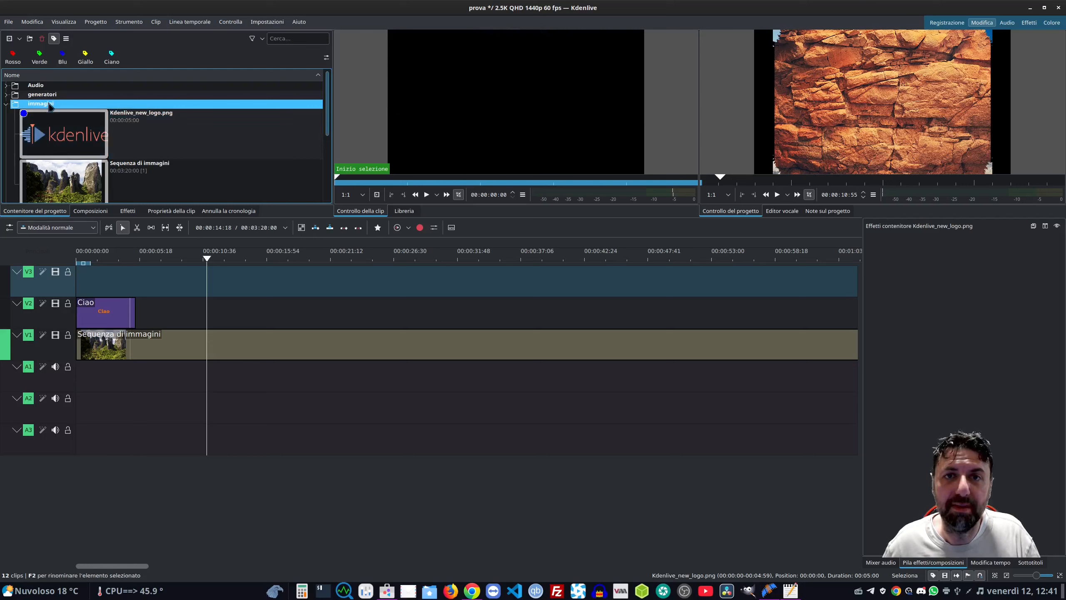
pyautogui.click(62, 59)
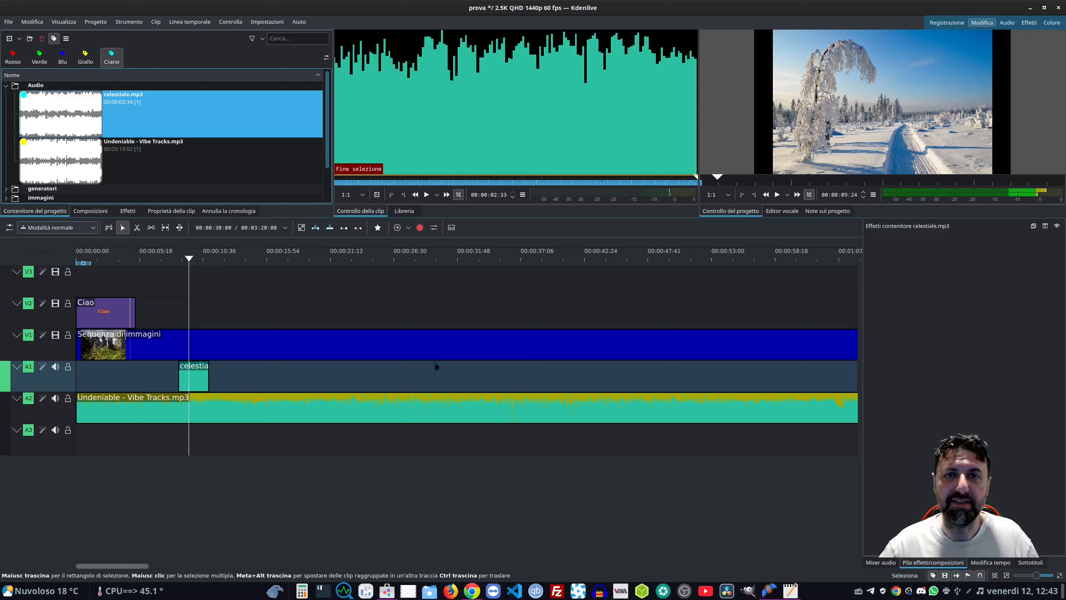
# Switch the project bin to icon view (Vista a icone) and go up one level from the Audio folder
pyautogui.click(66, 39)
pyautogui.moveTo(152, 56); pyautogui.dragTo(180, 64)
pyautogui.moveTo(184, 70)
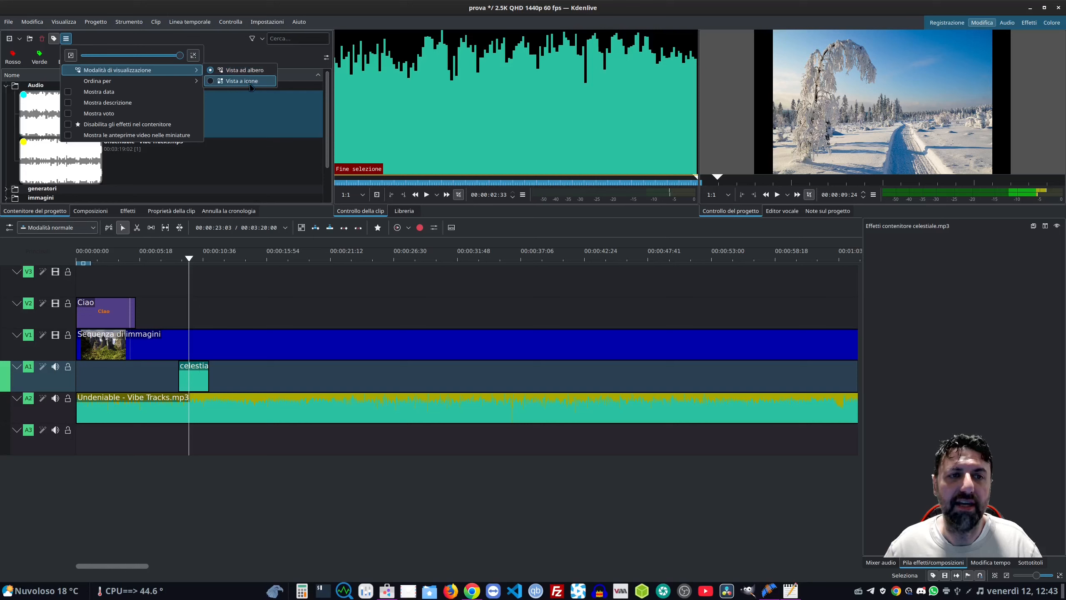
pyautogui.click(247, 81)
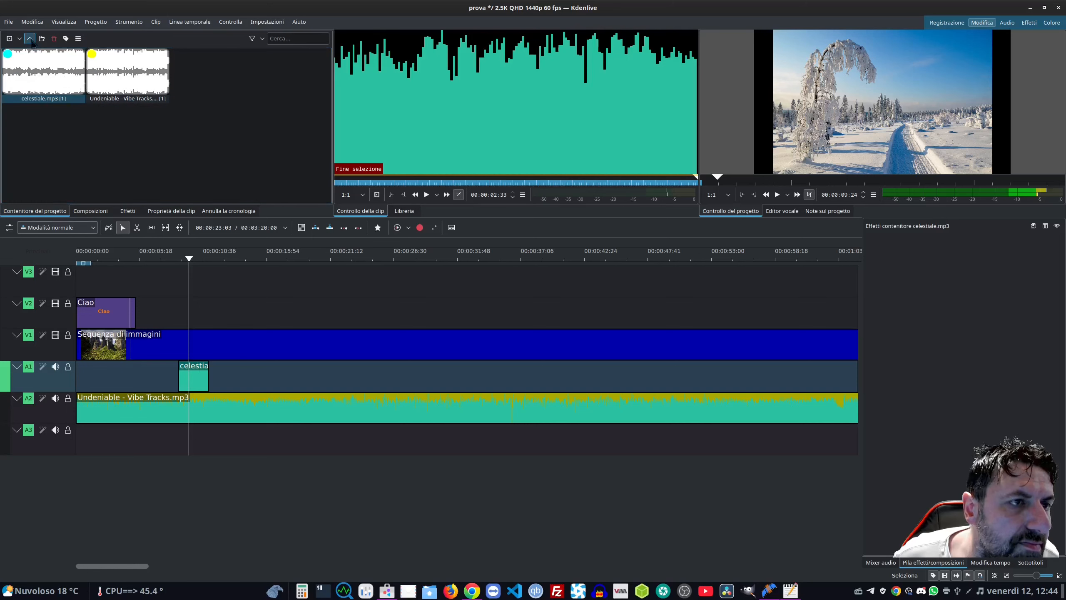
pyautogui.click(29, 38)
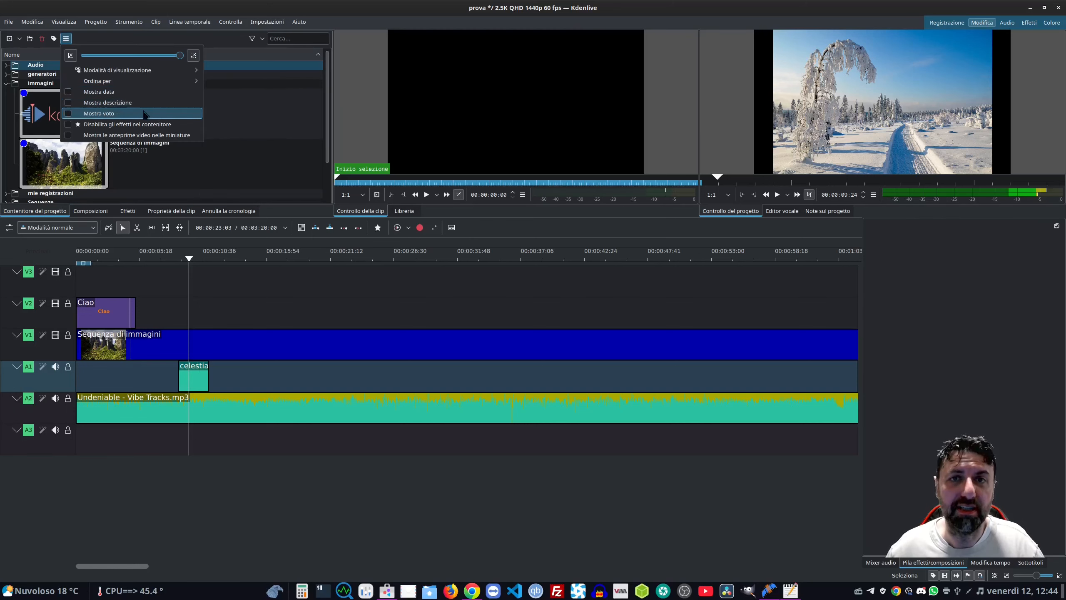
# Show the date and rating columns (Mostra data, Mostra voto) in the project bin
pyautogui.click(137, 98)
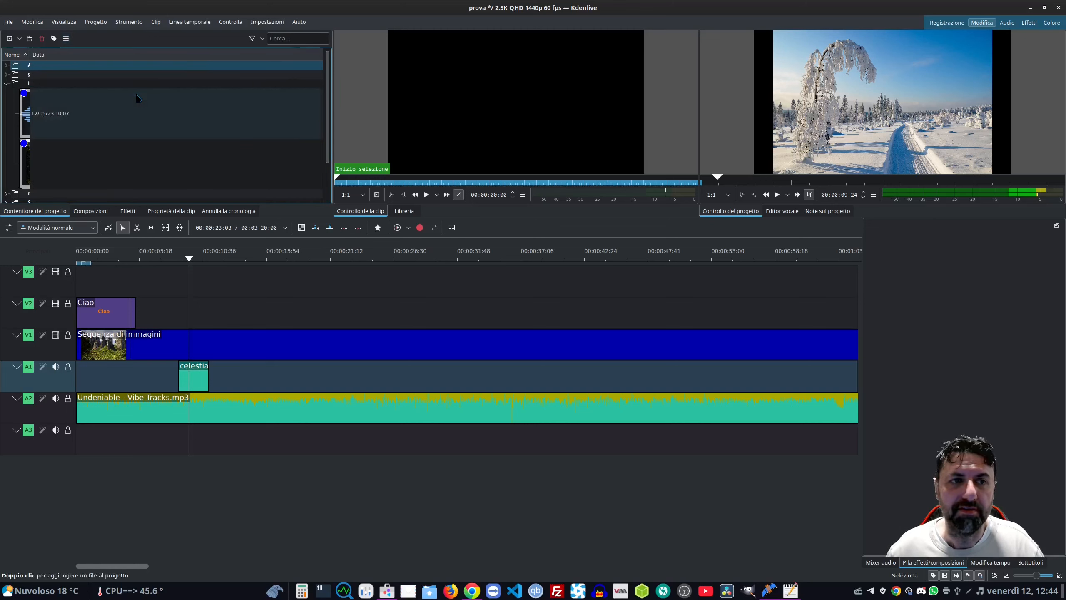
pyautogui.click(66, 39)
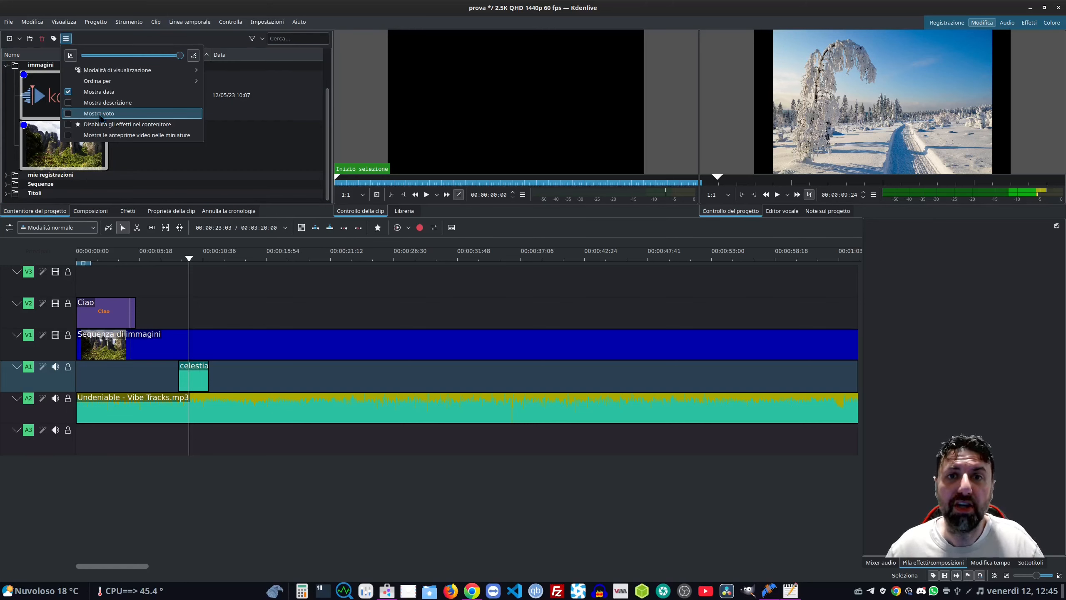
pyautogui.click(101, 113)
# Rate Kdenlive_new_logo.png four stars and give the Sequenza di immagini clip a star rating
pyautogui.click(282, 95)
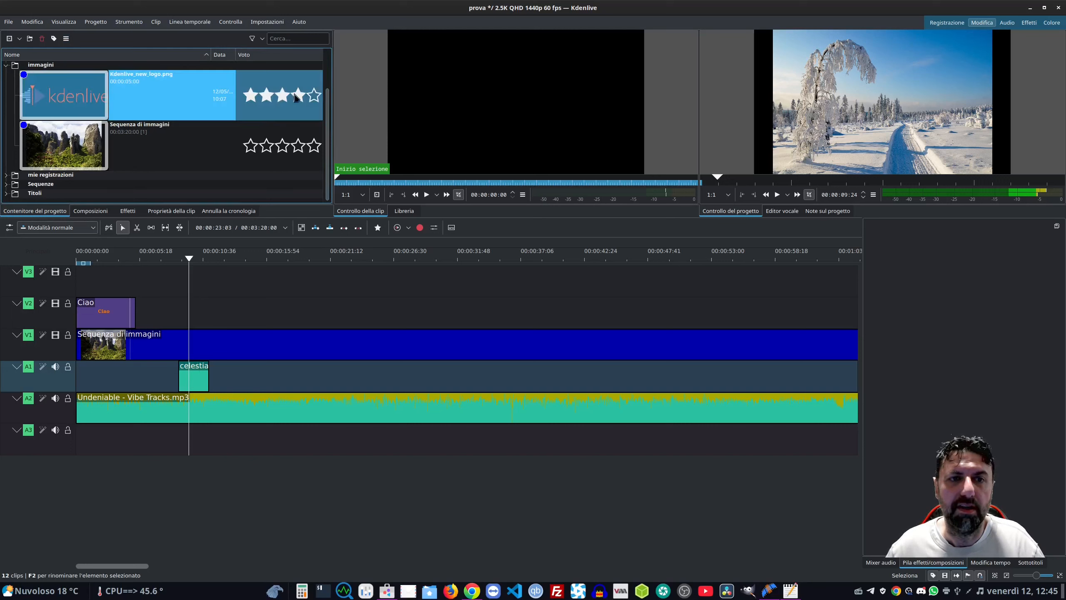
pyautogui.click(299, 95)
pyautogui.click(267, 147)
pyautogui.click(66, 38)
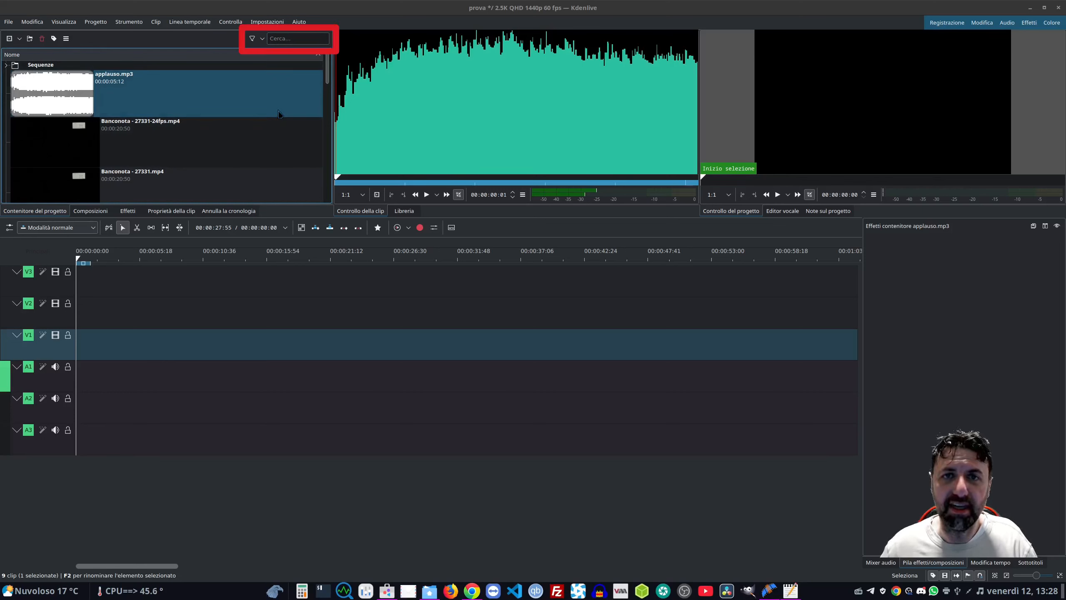
# Search the project bin for "appl" and look through the available clip filters
pyautogui.click(290, 39)
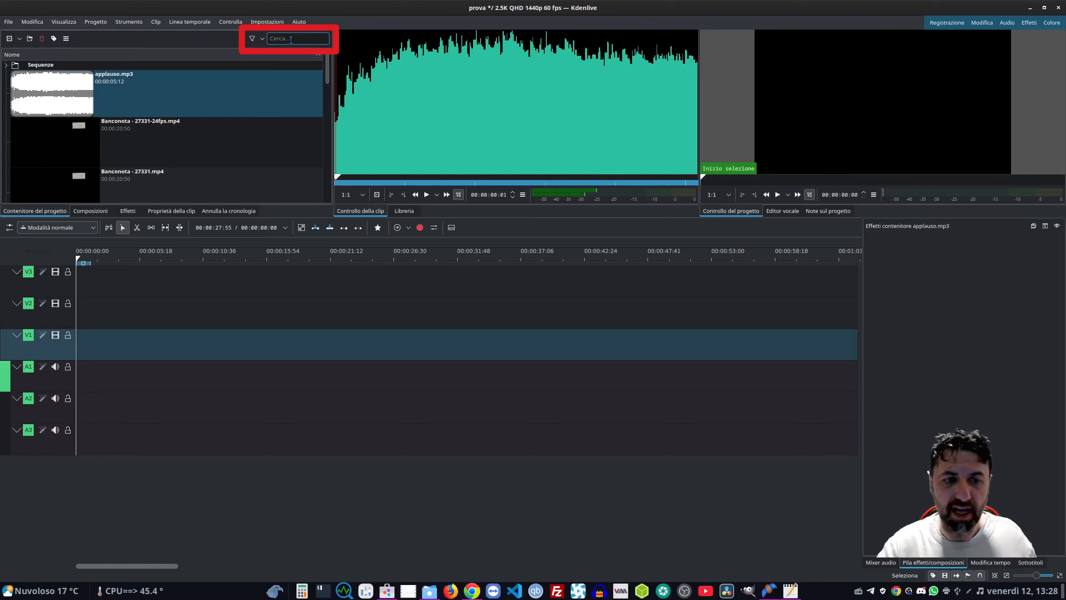
pyautogui.write('appl')
pyautogui.click(242, 38)
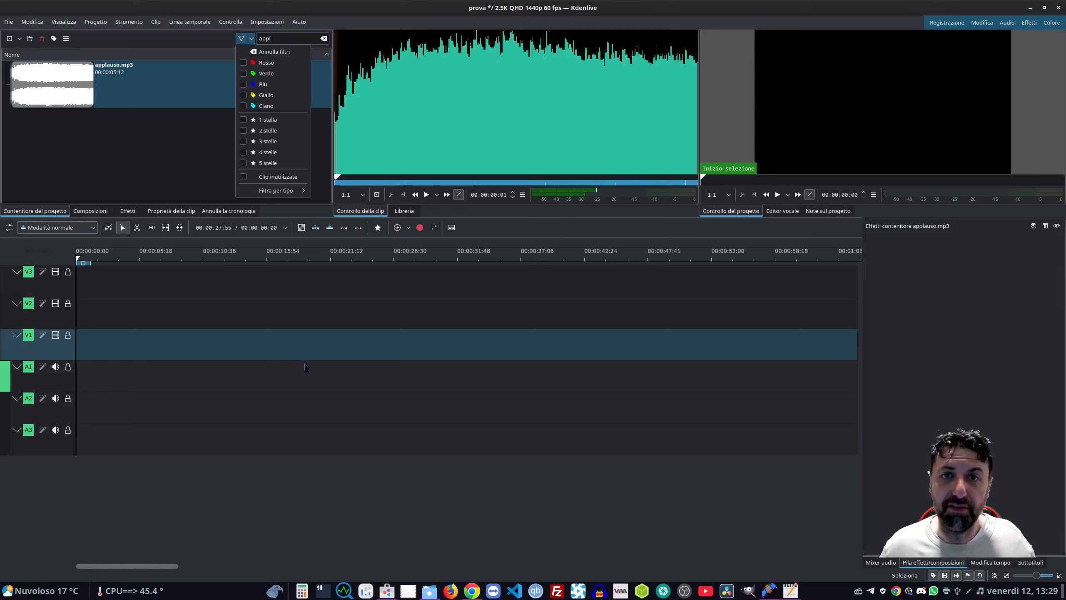
pyautogui.moveTo(288, 197)
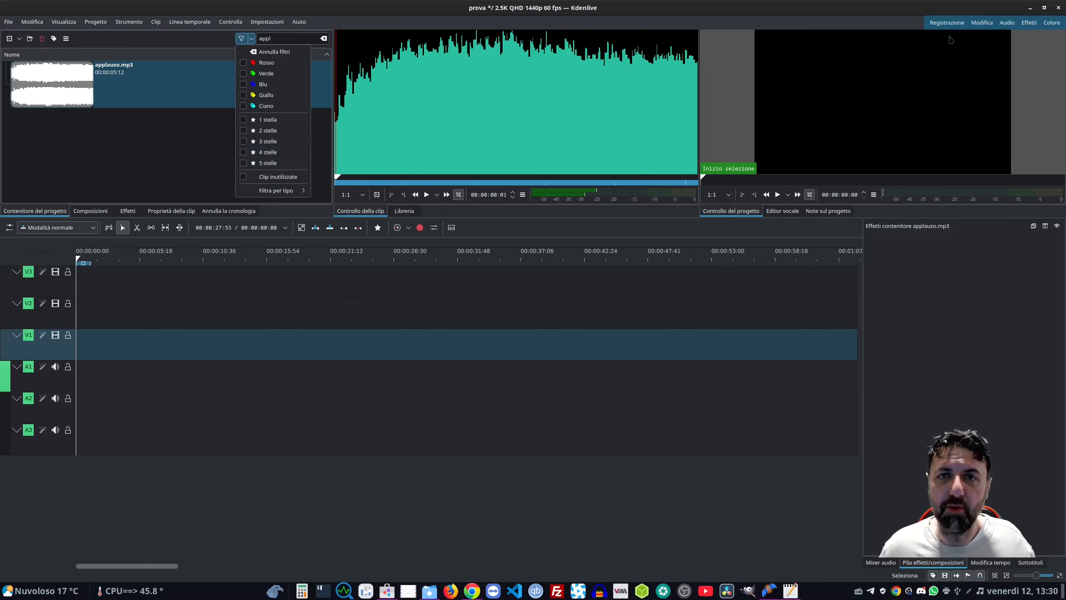
# Switch to the Registrazione layout and show the media browser's files in a detailed list with slightly larger icons
pyautogui.click(948, 24)
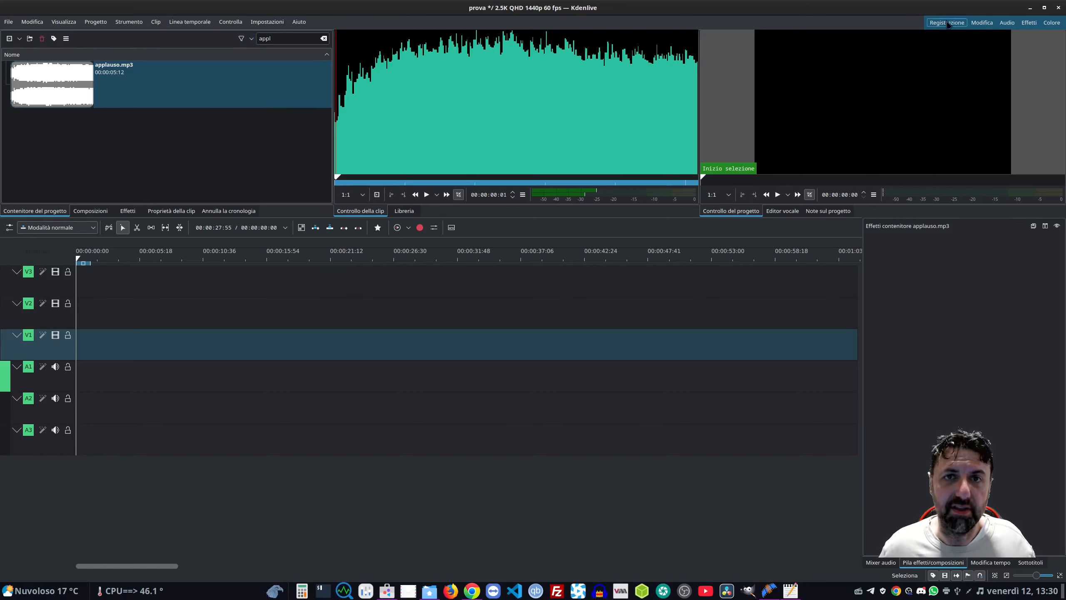
pyautogui.click(948, 23)
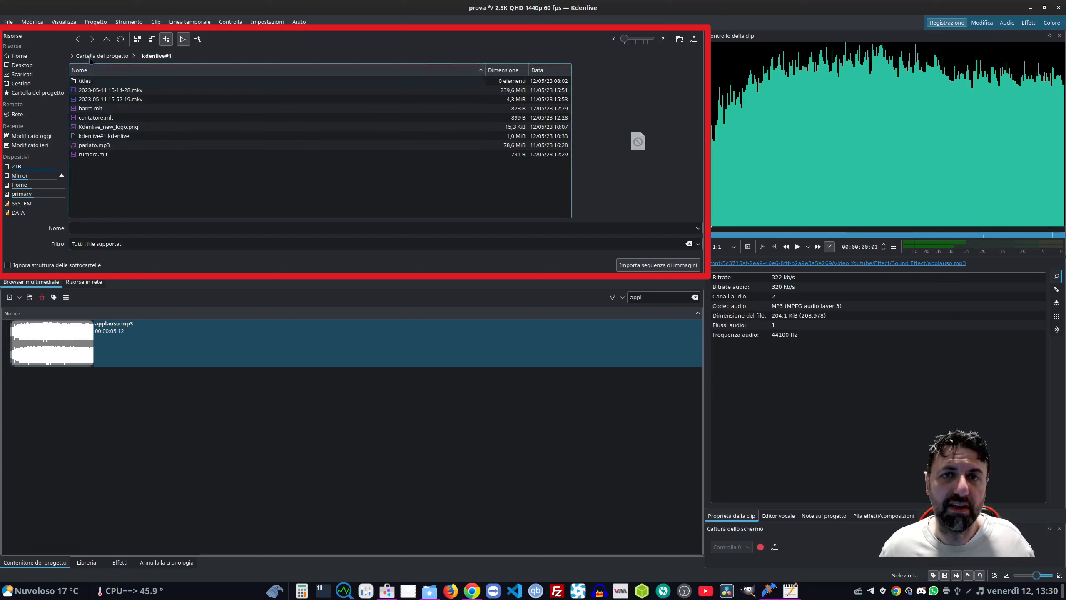
pyautogui.click(151, 41)
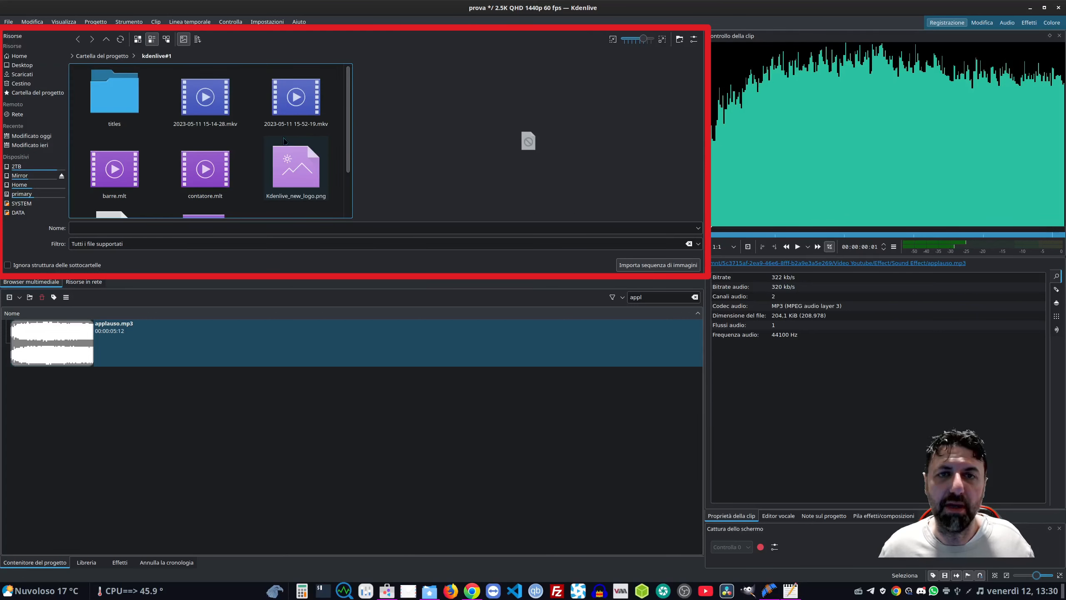
pyautogui.click(165, 39)
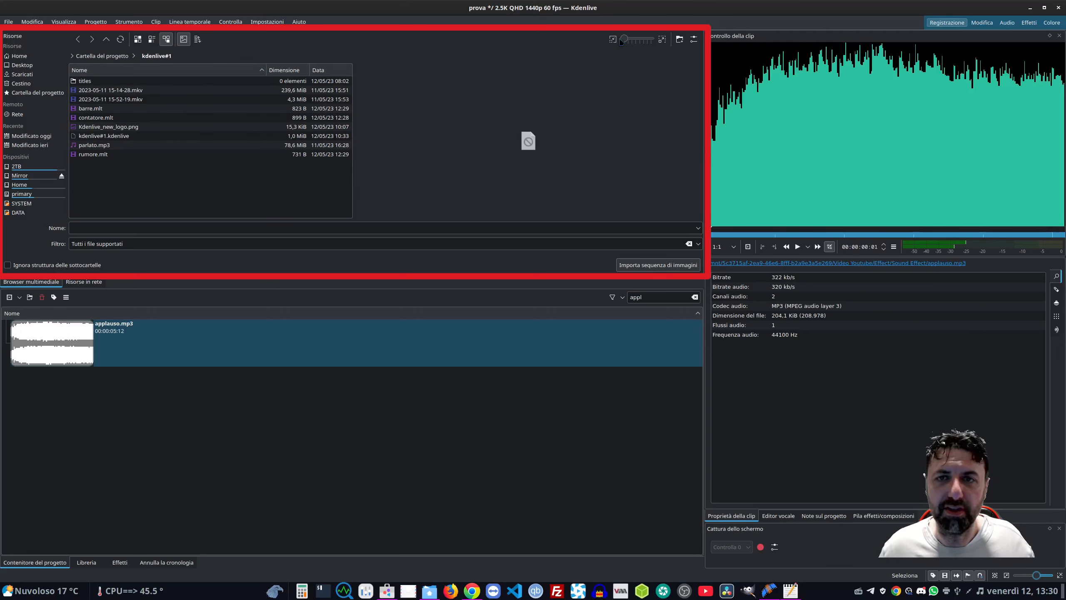
pyautogui.moveTo(624, 40); pyautogui.dragTo(629, 40)
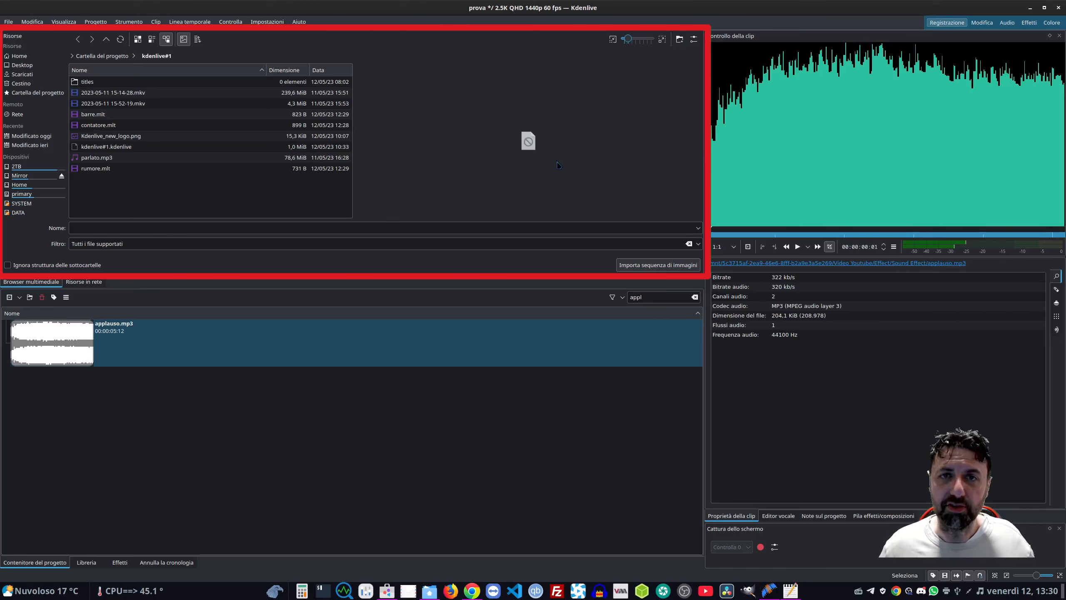
# Search the online resources (Risorse in rete) for "casa" using the Pexels Video service
pyautogui.click(86, 282)
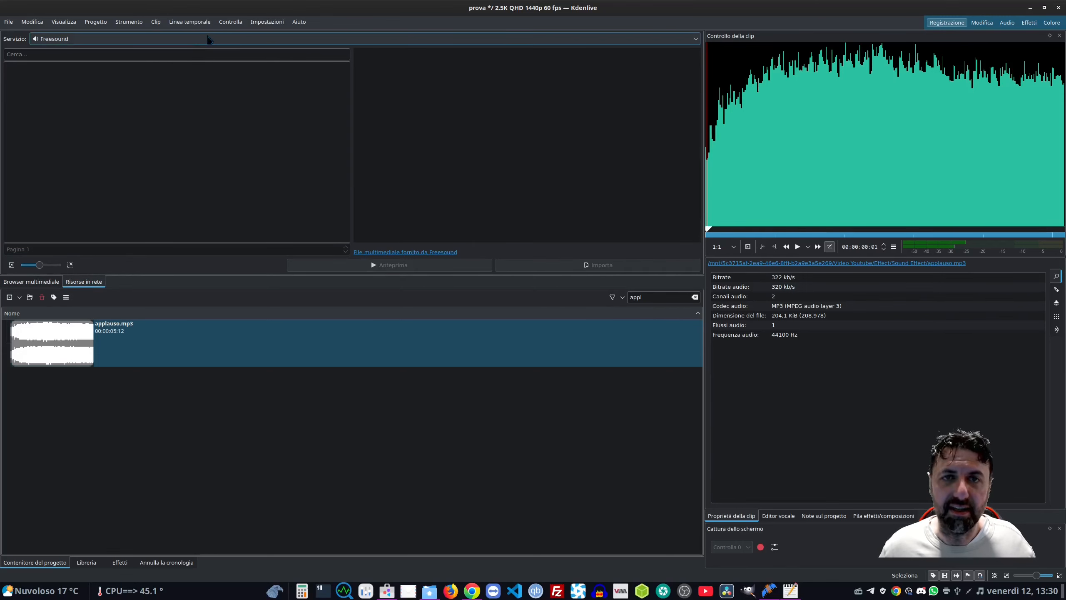
pyautogui.click(212, 41)
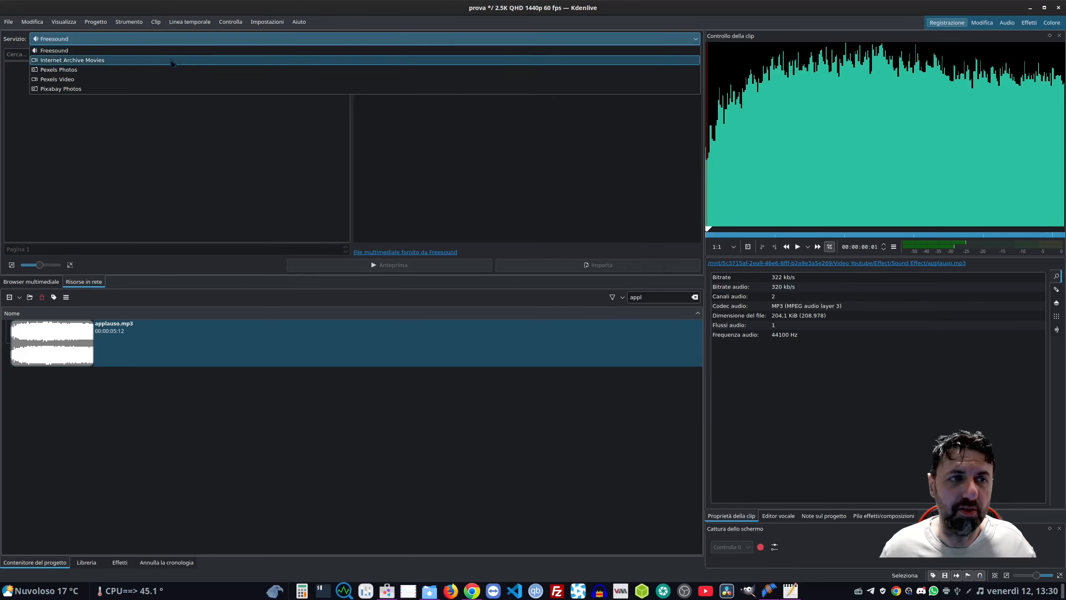
pyautogui.click(156, 79)
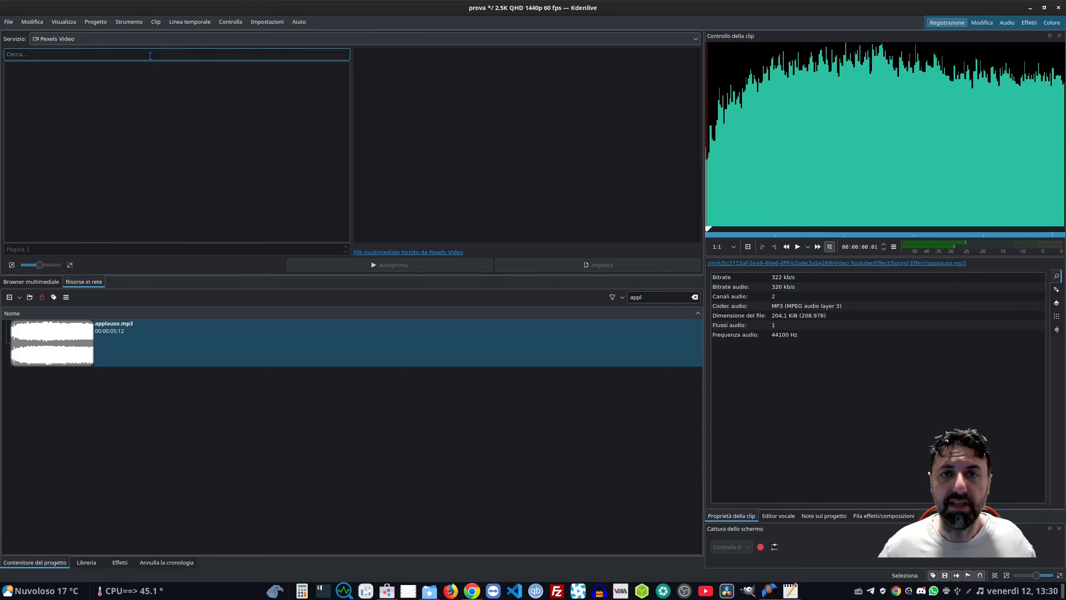
pyautogui.write('casa')
# Preview the 7-second 1920 x 1080 street video among the Pexels results and import it into the project
pyautogui.click(799, 247)
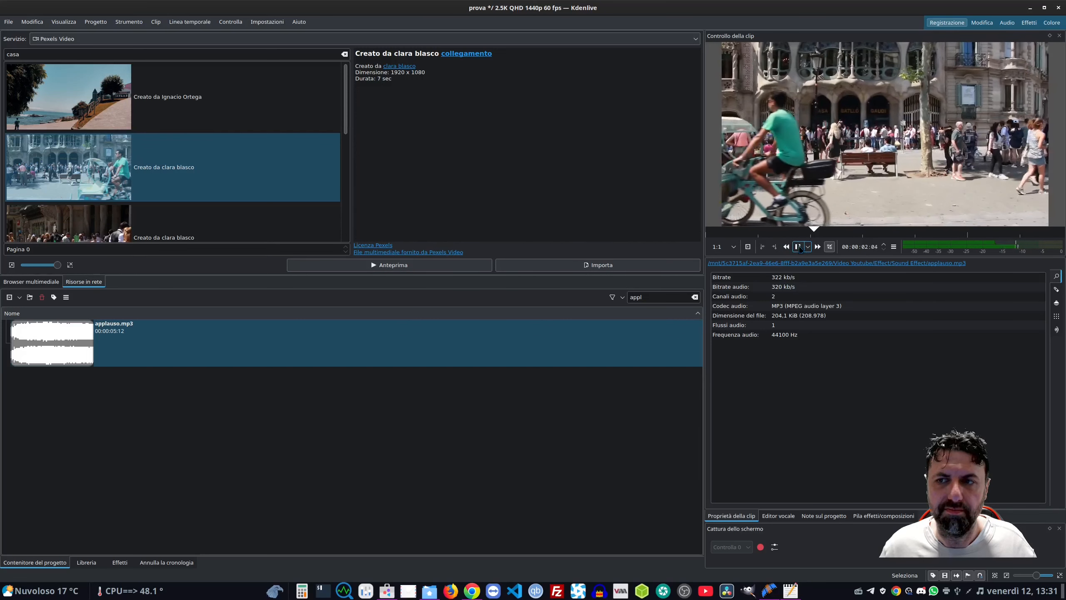
pyautogui.click(799, 247)
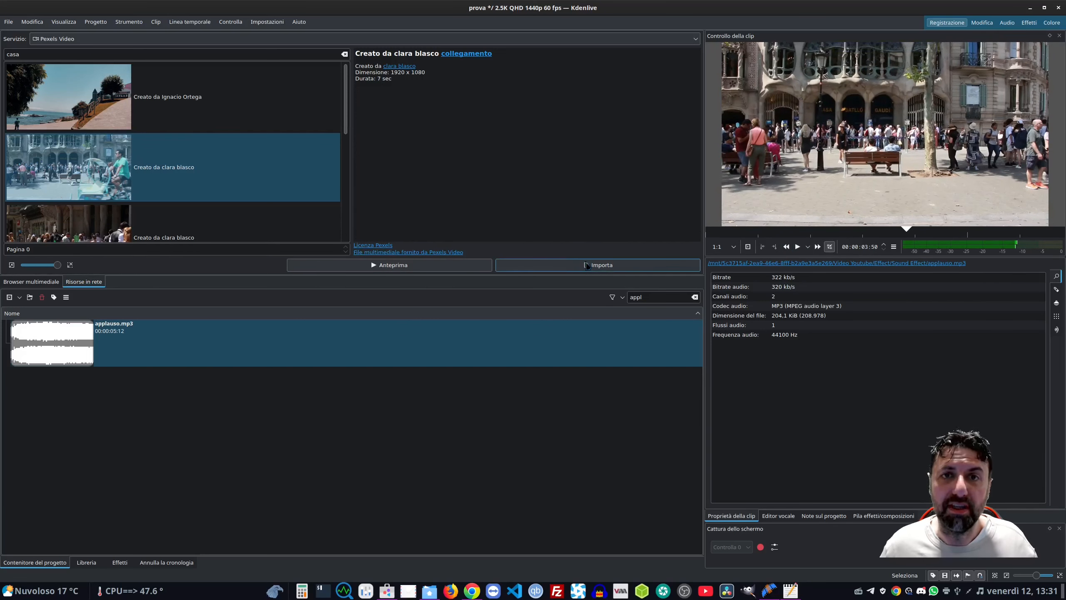
pyautogui.click(587, 265)
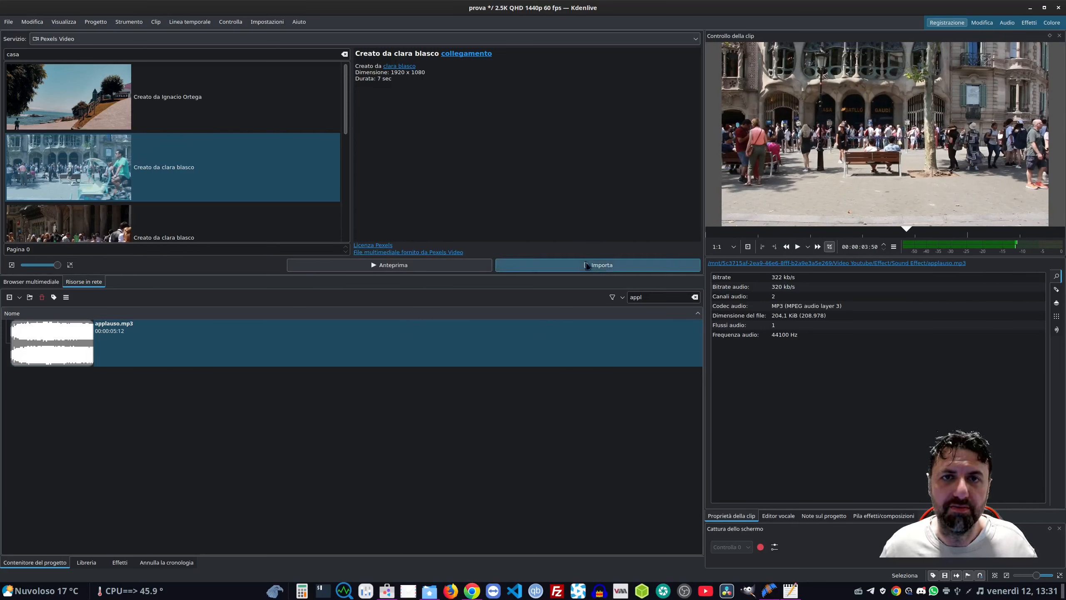
pyautogui.click(537, 279)
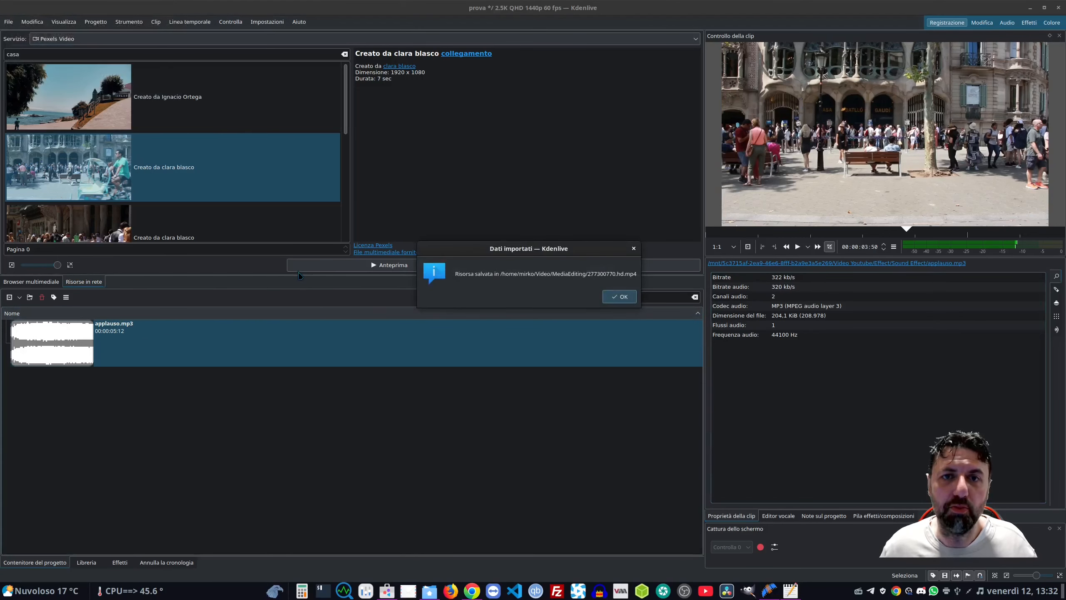
pyautogui.click(619, 297)
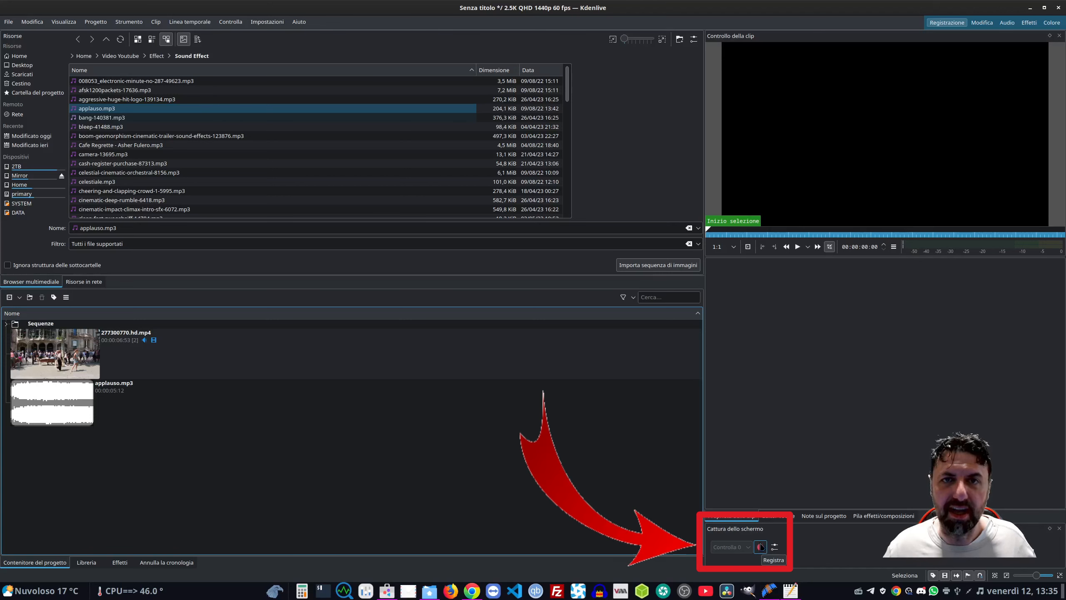
# Record a screen capture clip and look at the capture region choices in the screen capture settings
pyautogui.click(761, 547)
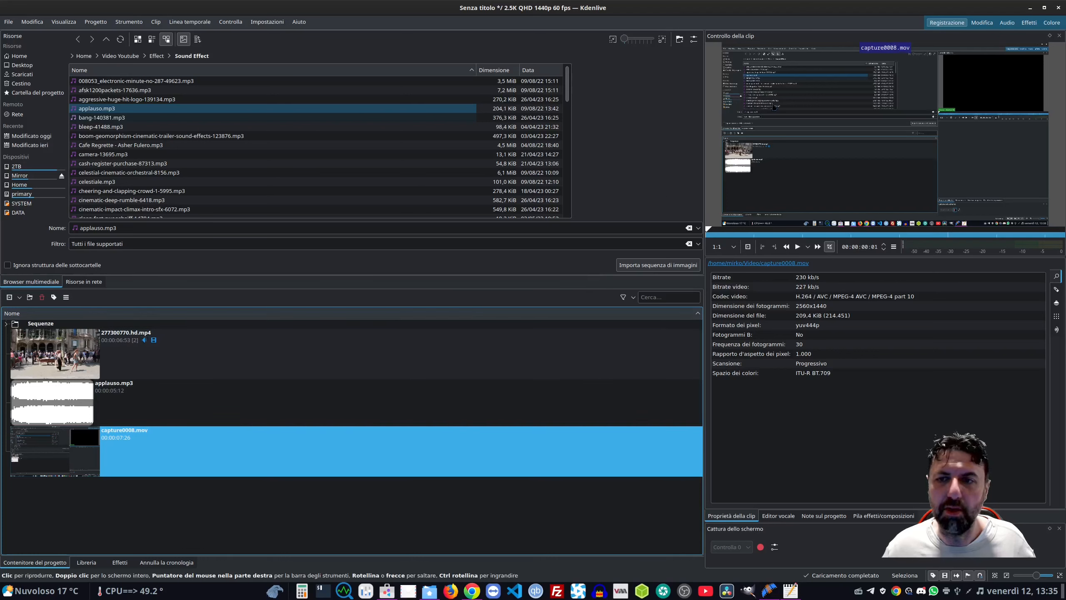
pyautogui.click(775, 547)
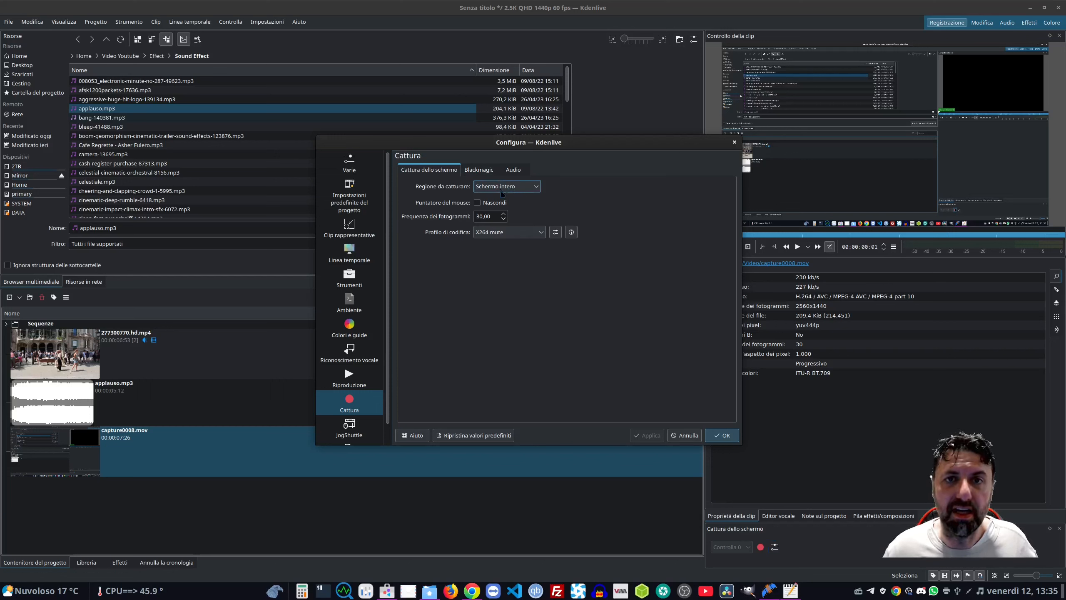
pyautogui.click(513, 187)
pyautogui.click(514, 198)
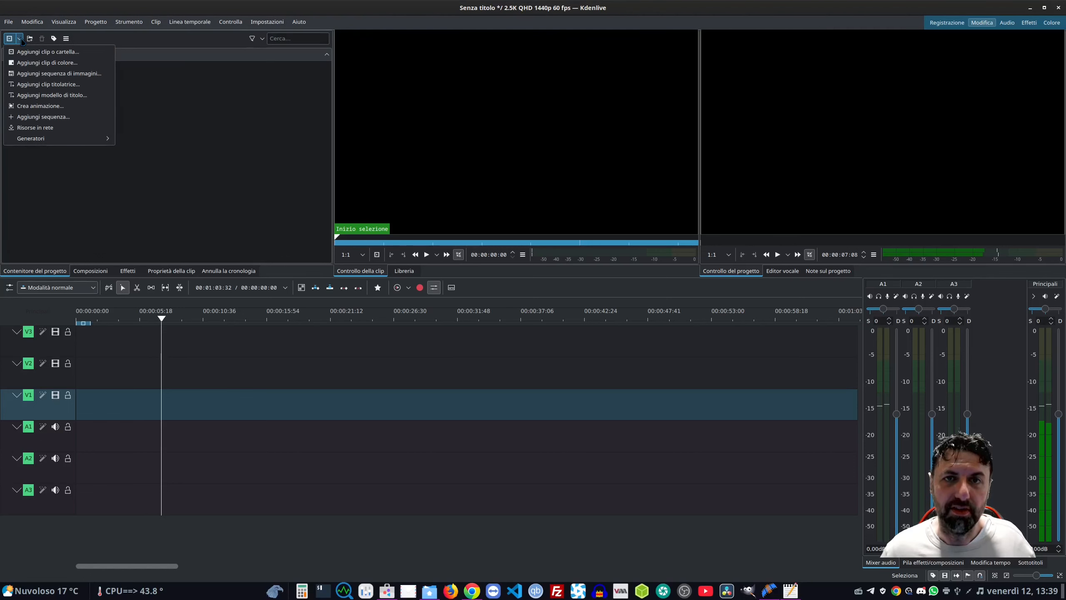
# Add Banconota - 27331.mp4 to the project bin and decline switching to the HD 1080p 24 fps profile
pyautogui.click(46, 51)
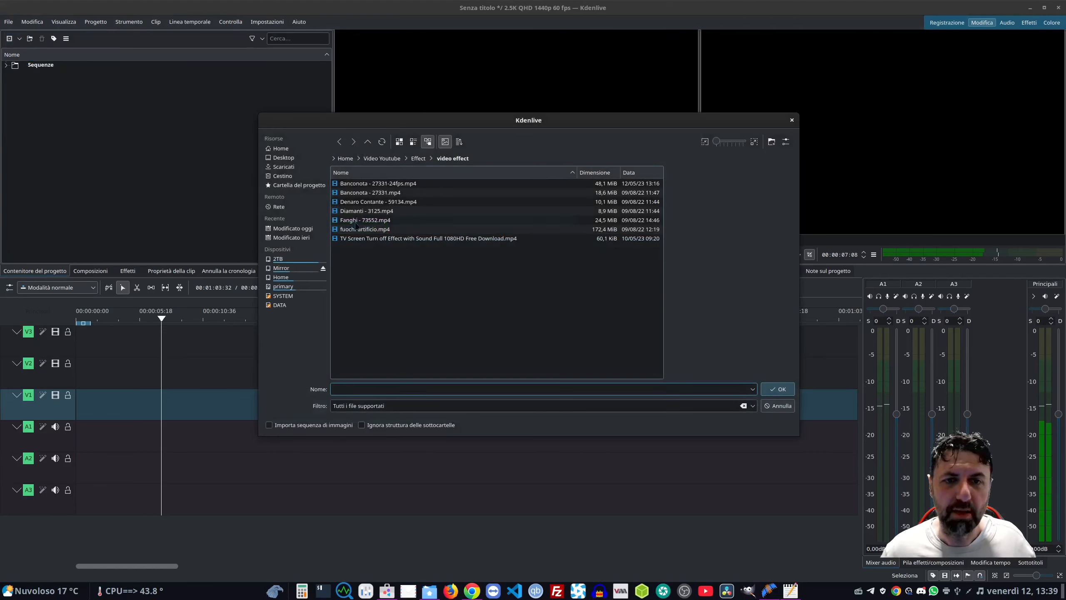
pyautogui.doubleClick(388, 198)
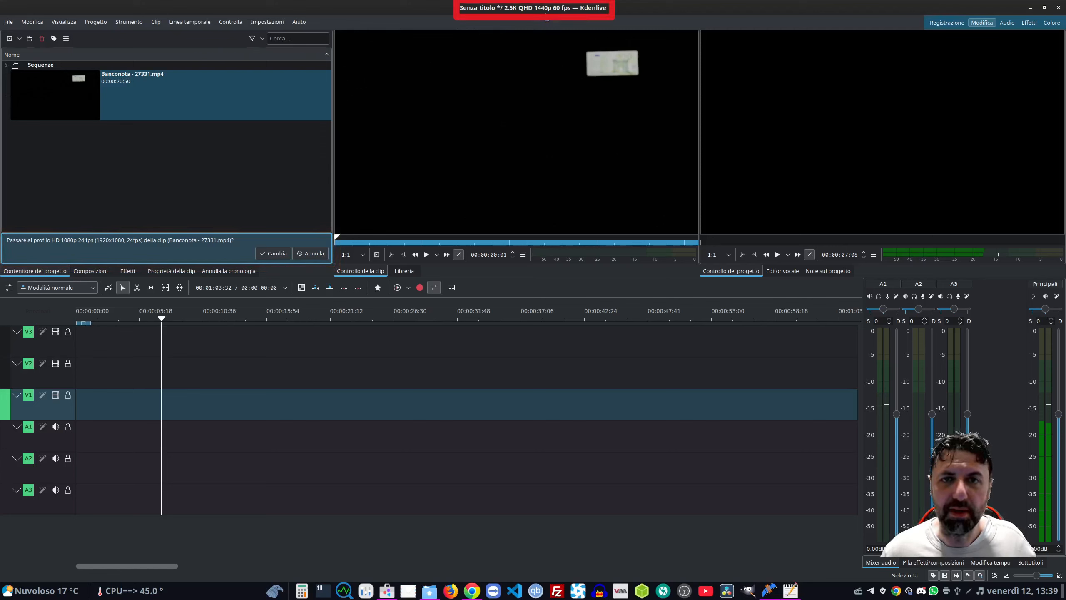
pyautogui.click(249, 89)
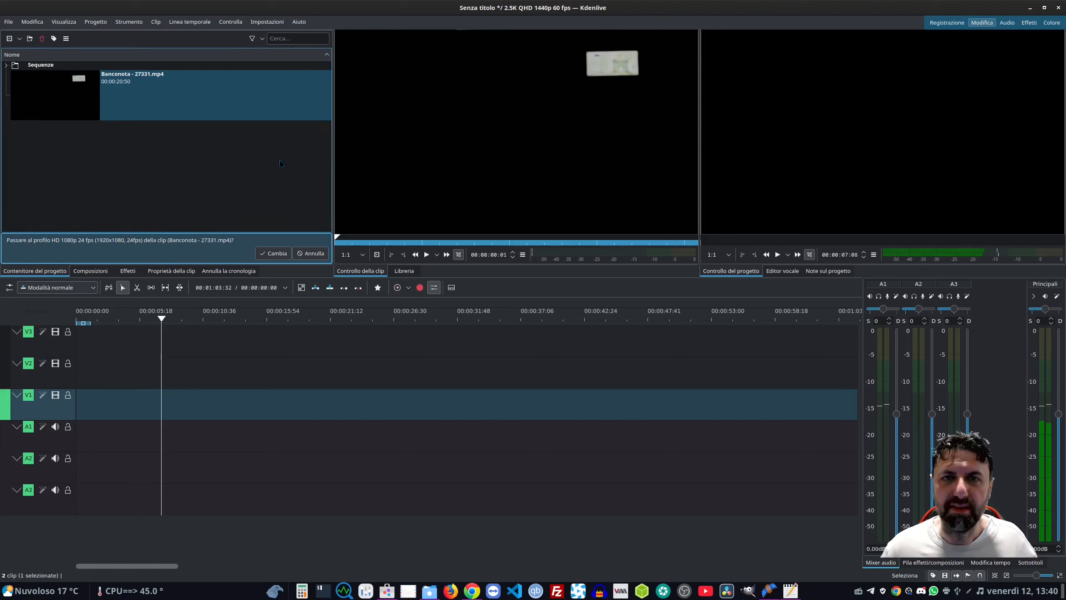
pyautogui.click(311, 254)
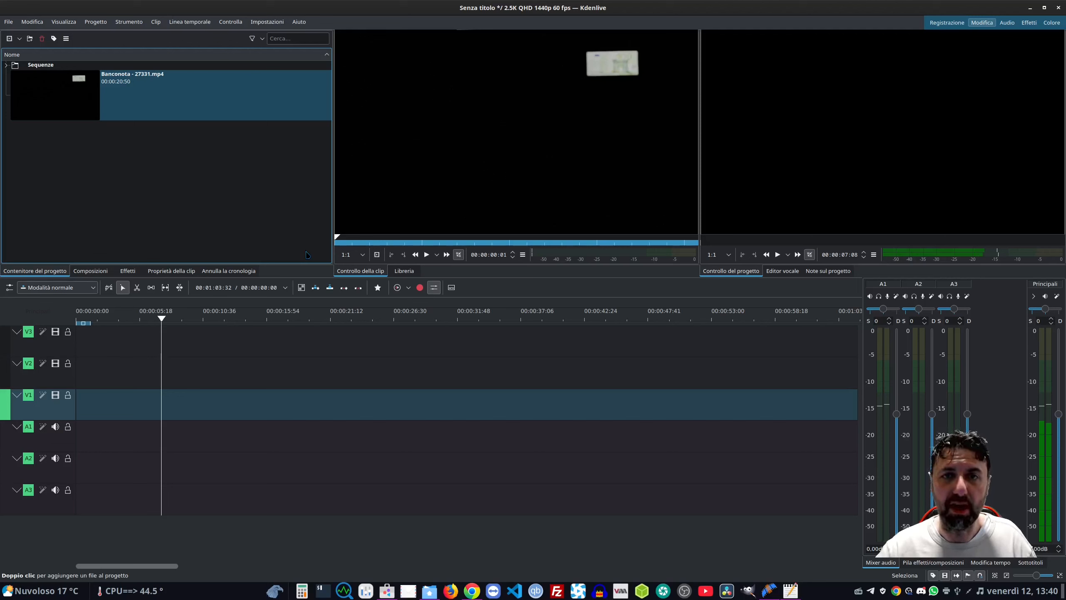
# Bring up the available clip actions for Banconota - 27331.mp4 in the project bin
pyautogui.click(127, 94)
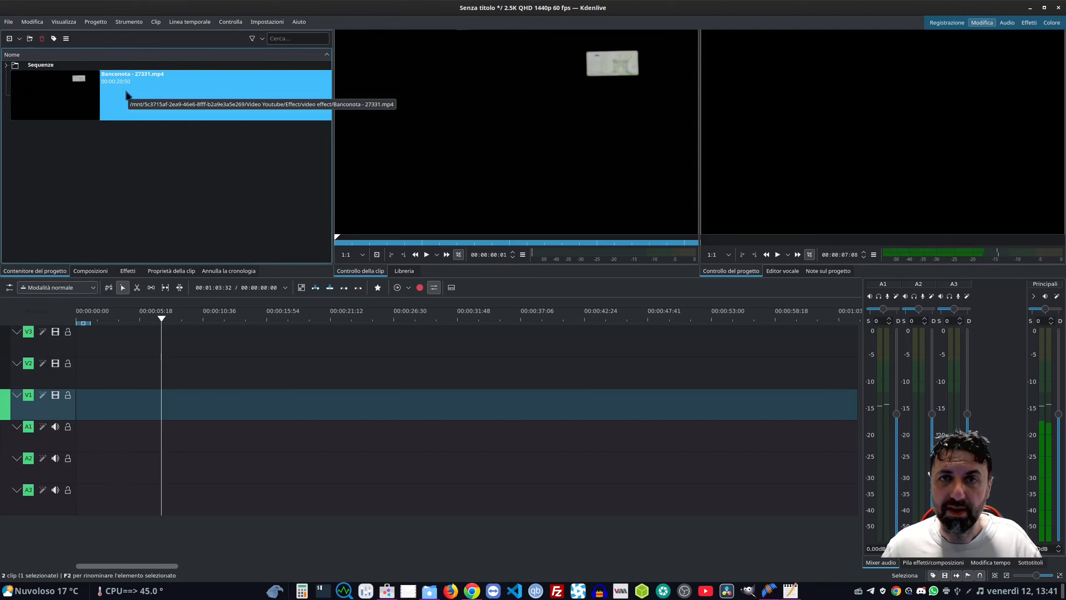
pyautogui.rightClick(139, 96)
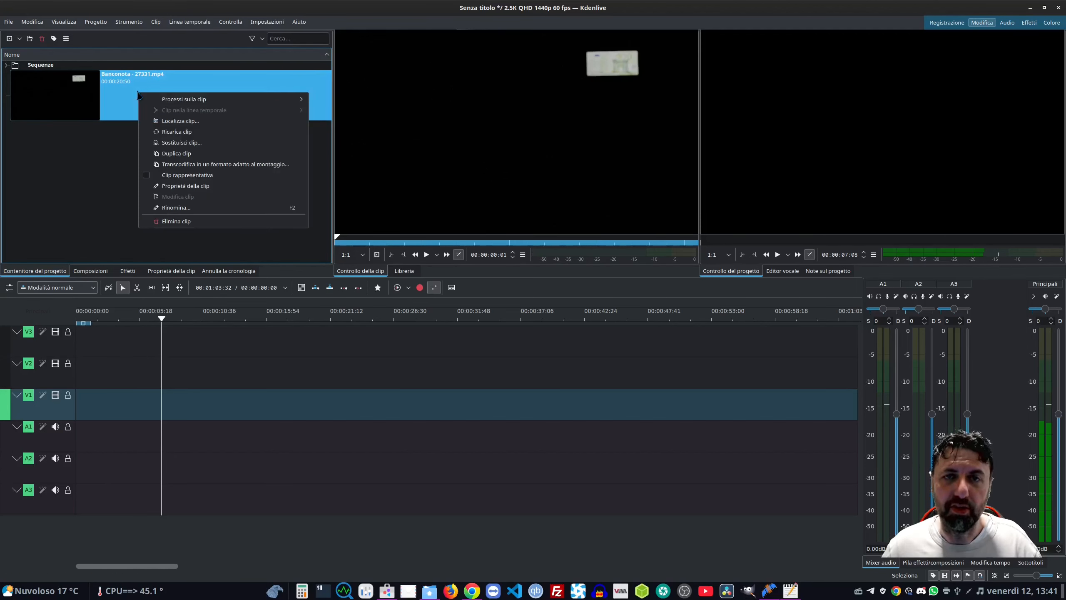